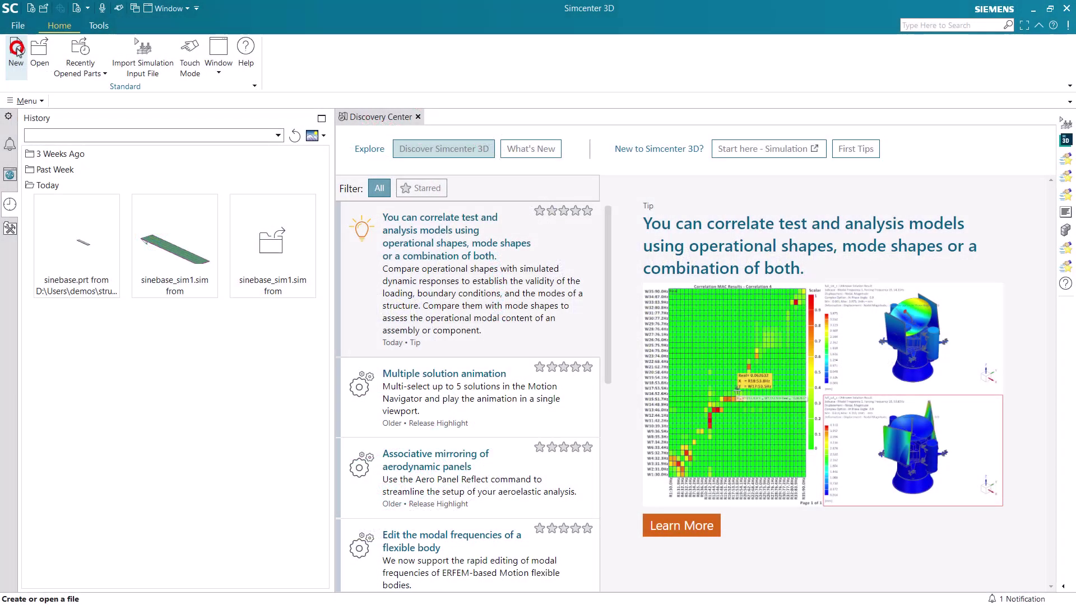
- Create a new Model part file named sinebase
{"action": "left_click", "coordinate": [17, 51]}
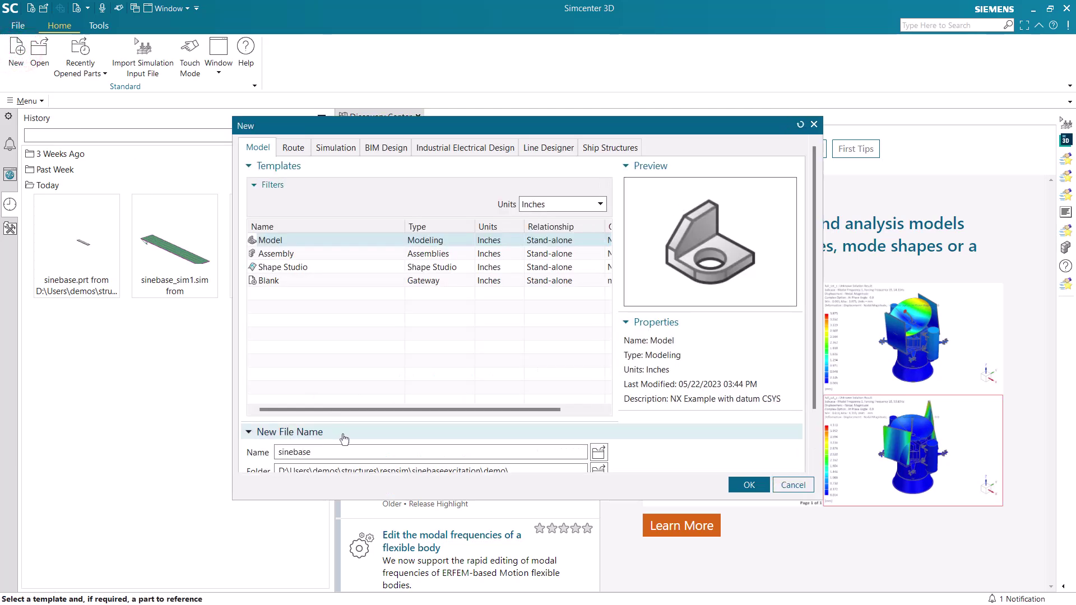
{"action": "type", "text": "sinebase"}
{"action": "key", "text": "Return"}
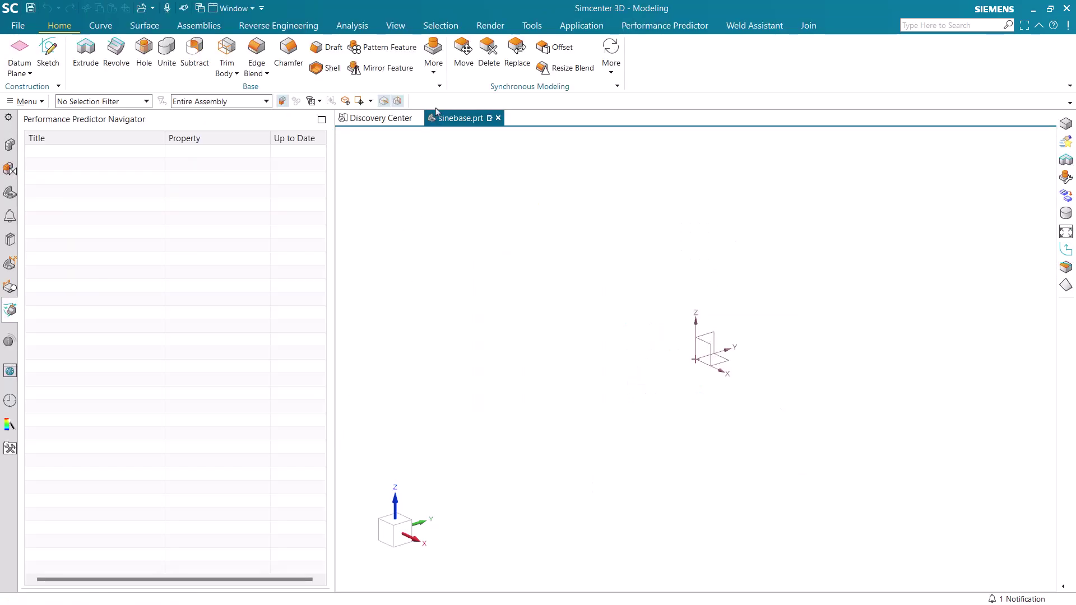
- Create a 12 x 2 x 0.125 in block for the plate and fit it in view
{"action": "left_click", "coordinate": [434, 61]}
{"action": "left_click", "coordinate": [435, 130]}
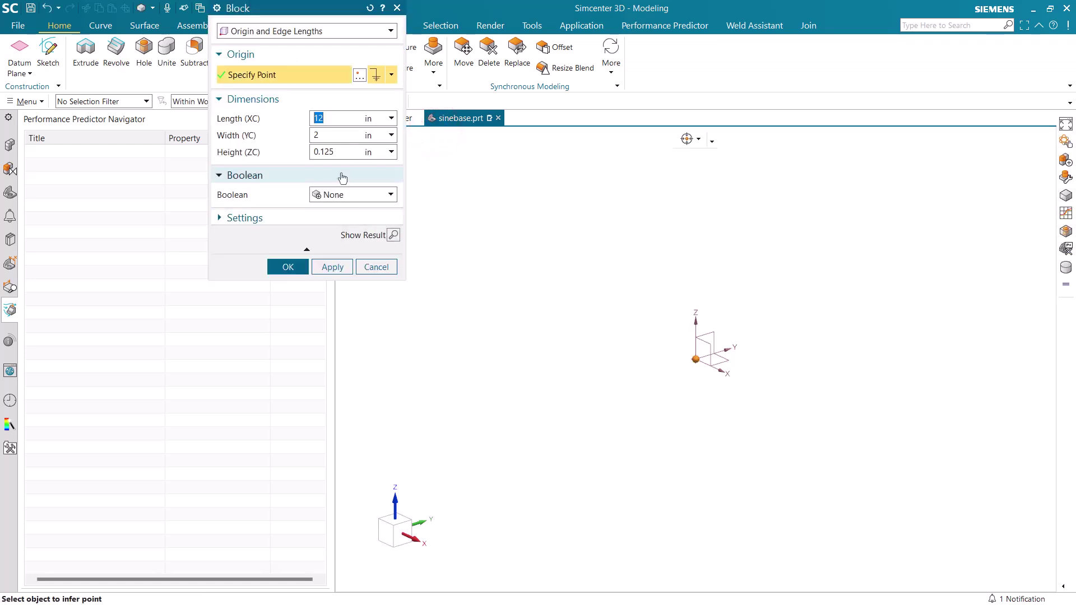
{"action": "left_click", "coordinate": [294, 272]}
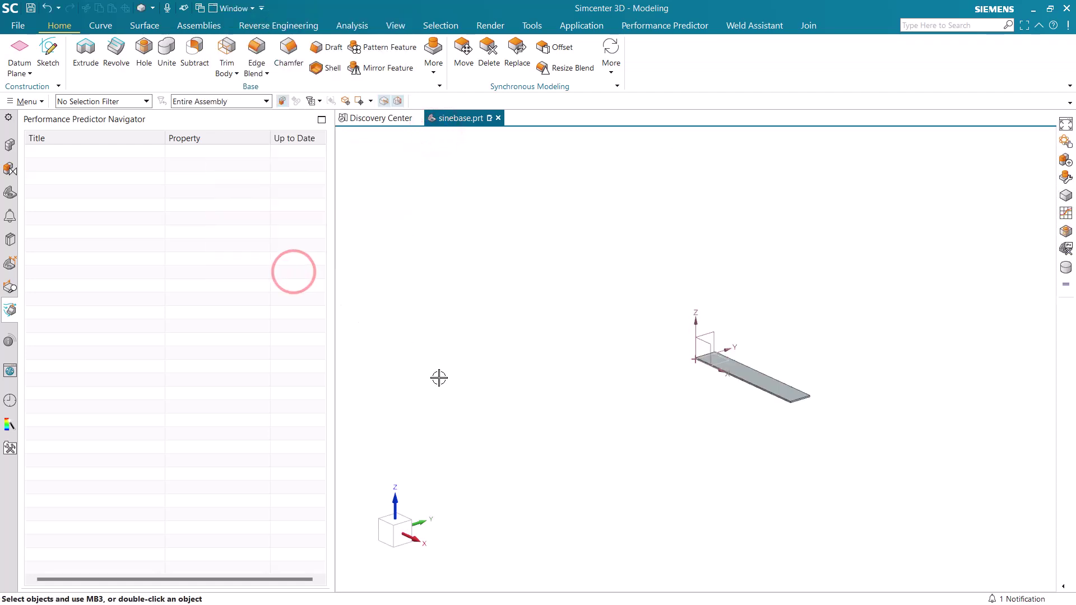
{"action": "key", "text": "ctrl+f"}
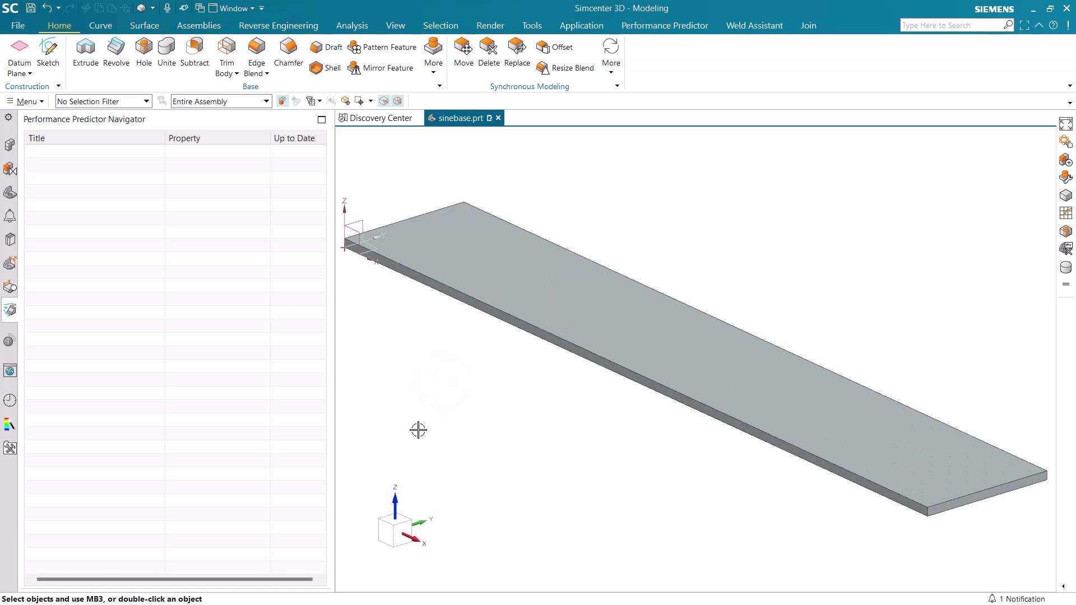
- Assign Aluminum_6061 material to the plate body
{"action": "left_click", "coordinate": [39, 102]}
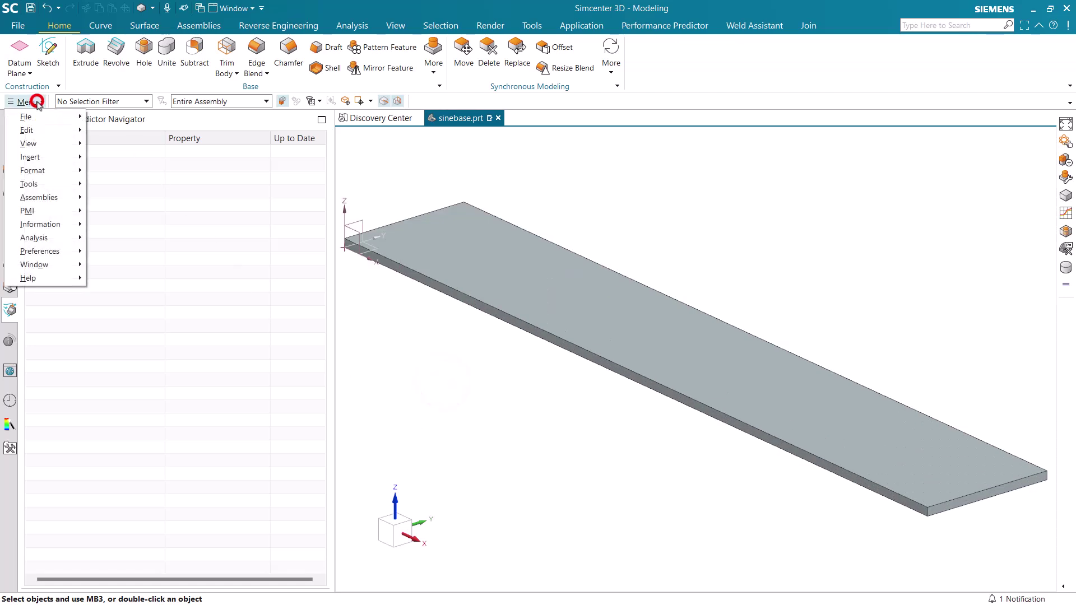
{"action": "left_click", "coordinate": [61, 185]}
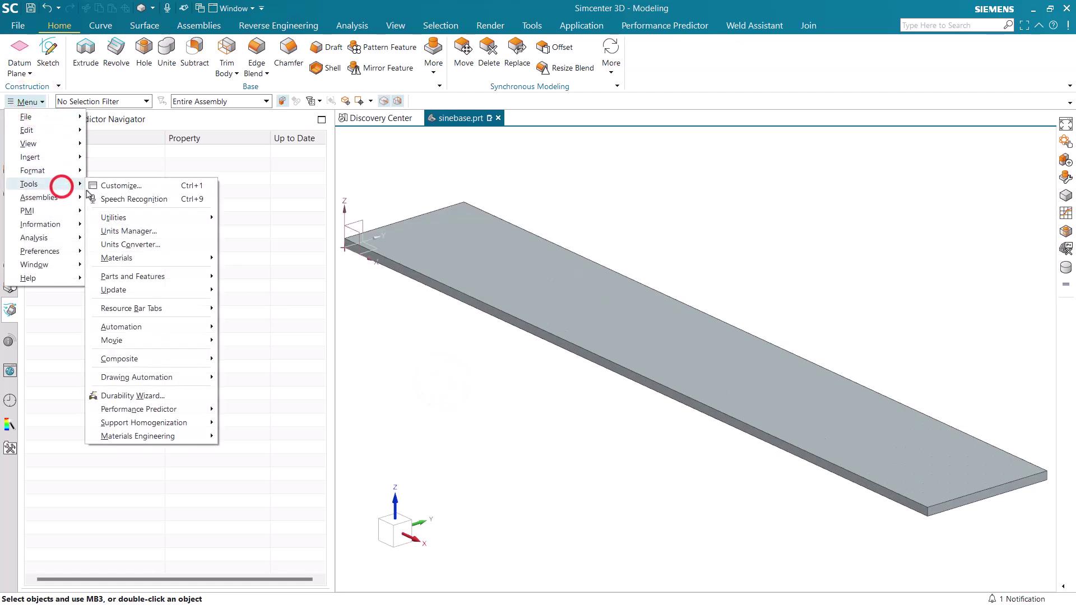
{"action": "left_click", "coordinate": [137, 258]}
{"action": "left_click", "coordinate": [234, 262]}
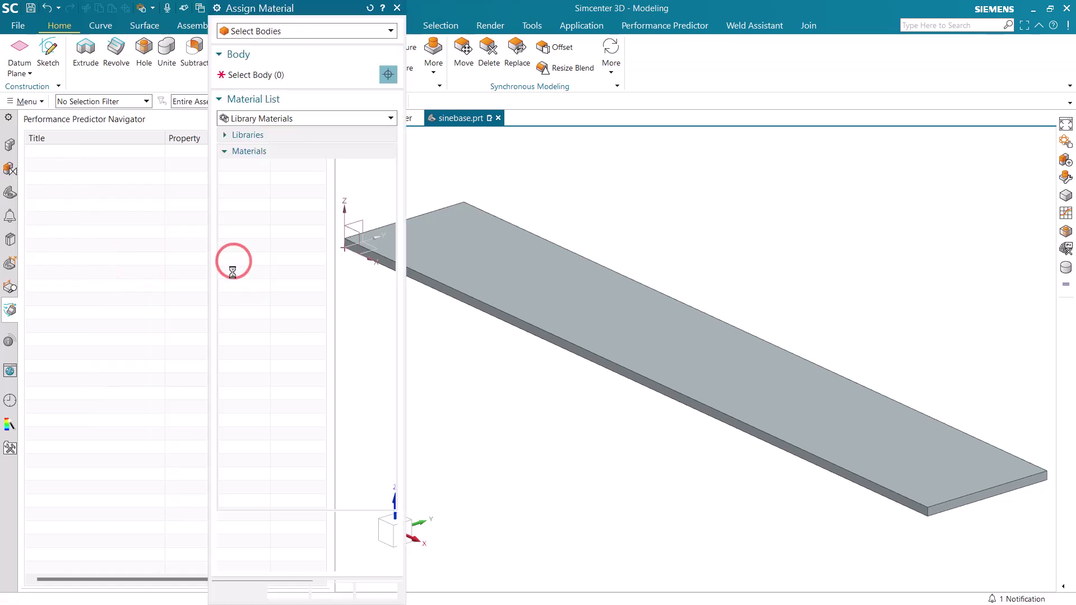
{"action": "left_click", "coordinate": [254, 400]}
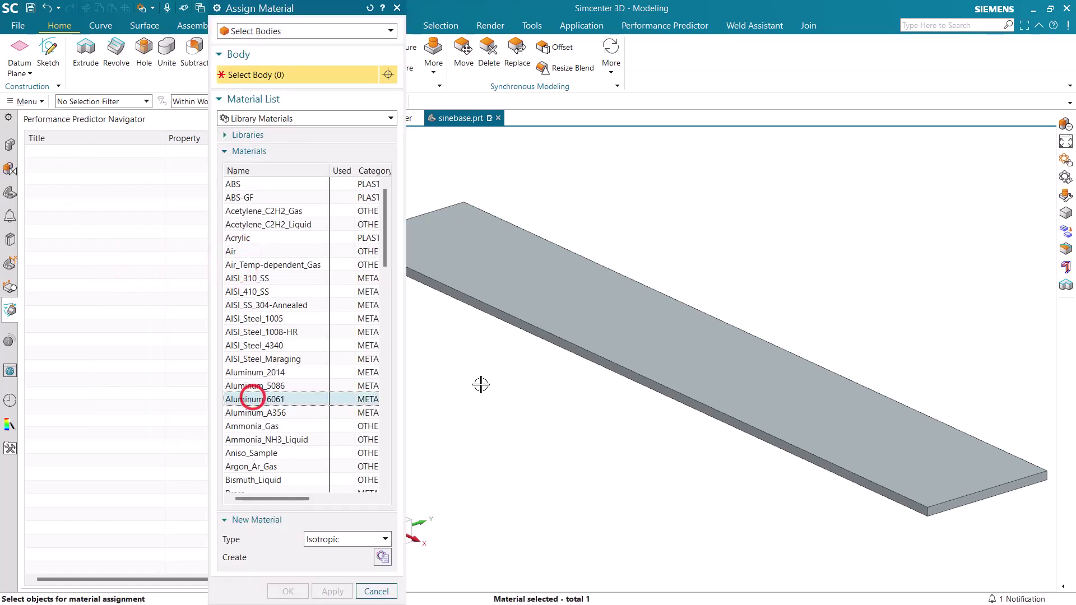
{"action": "left_click", "coordinate": [642, 362]}
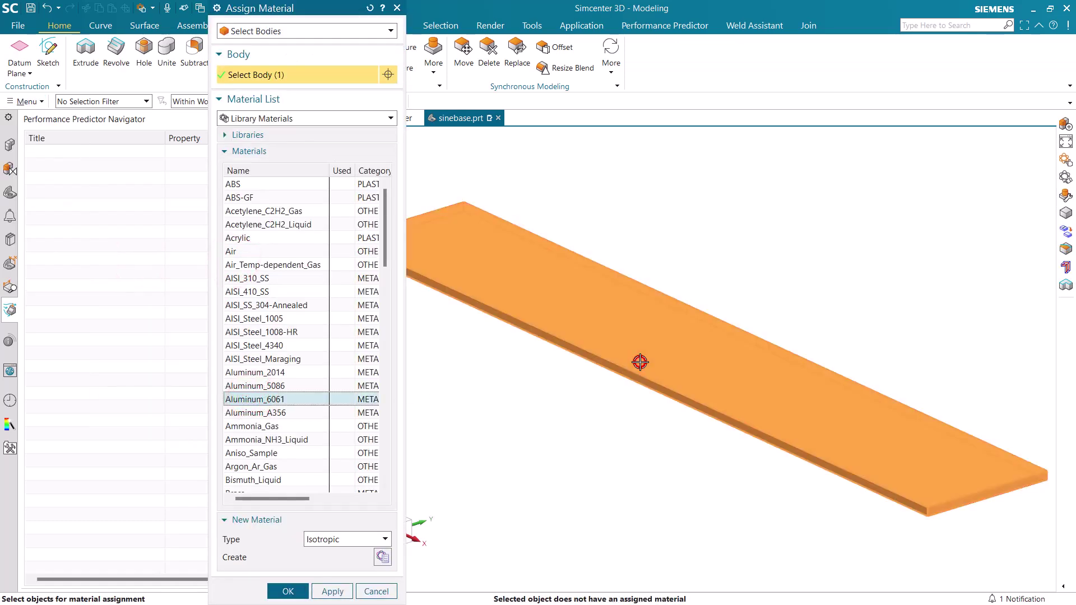
{"action": "left_click", "coordinate": [298, 590]}
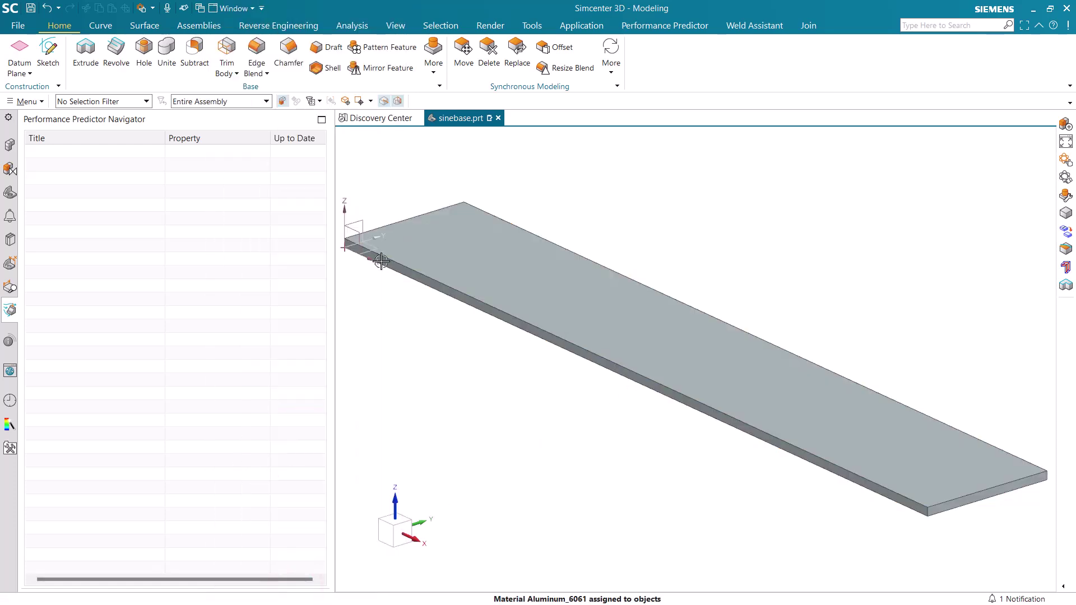
- Switch to Pre/Post and create a new FEM and simulation with default settings
{"action": "left_click", "coordinate": [580, 26]}
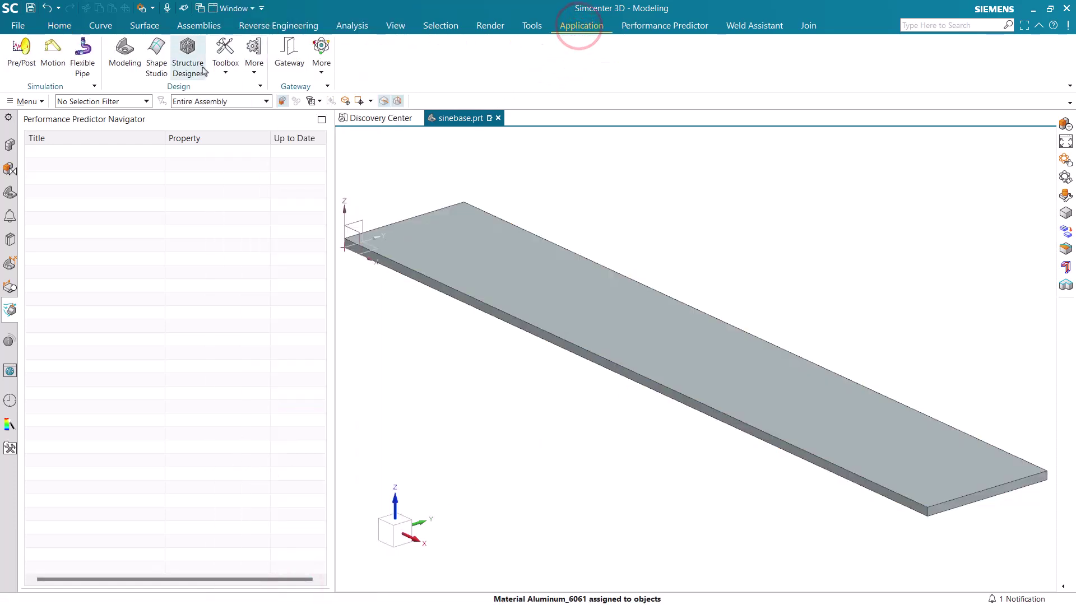
{"action": "left_click", "coordinate": [22, 47]}
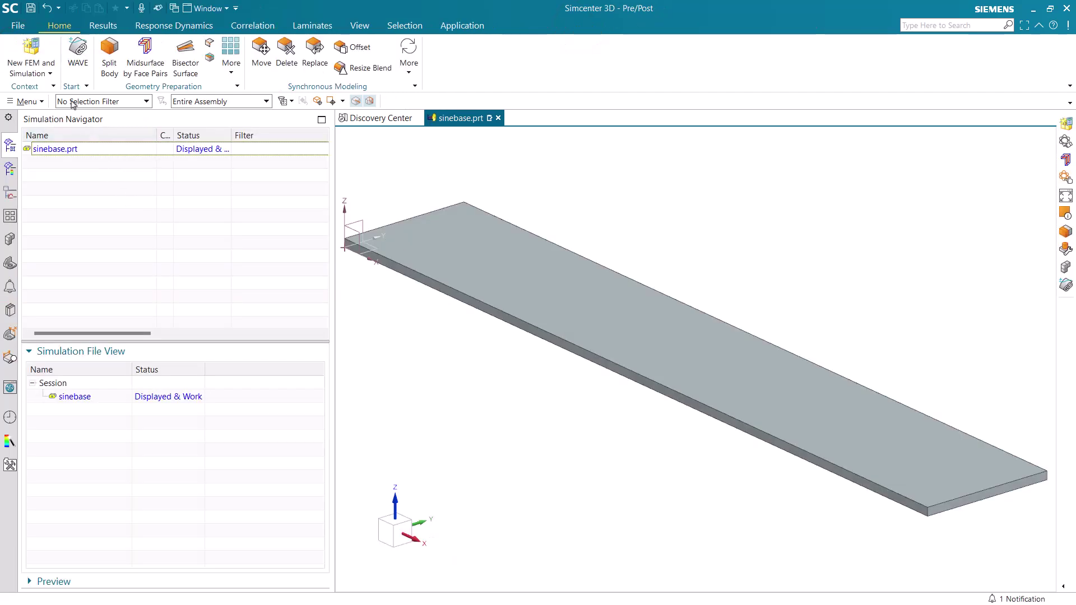
{"action": "left_click", "coordinate": [31, 51]}
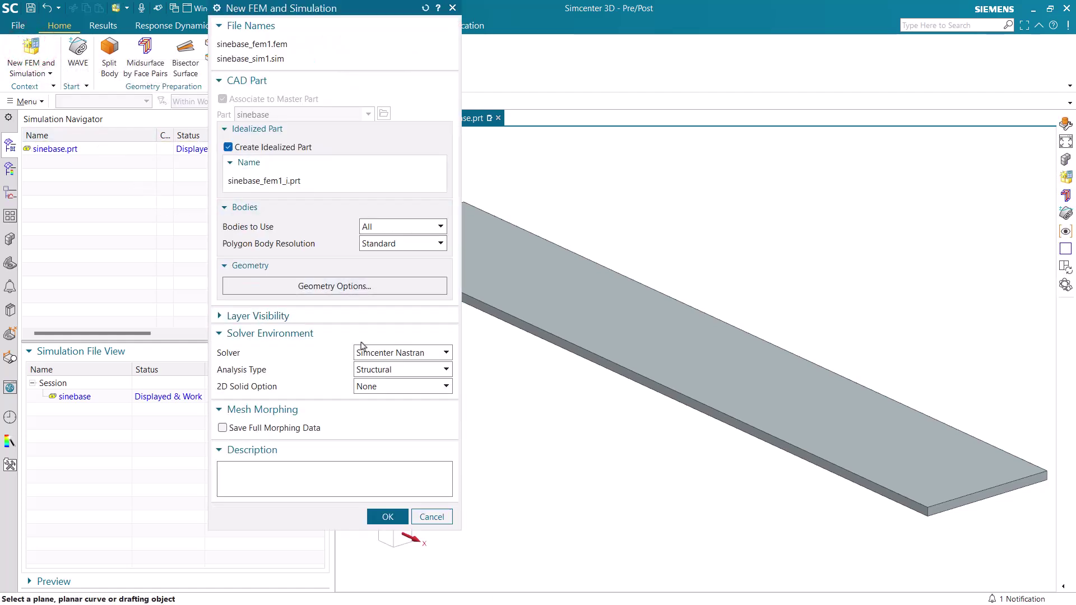
{"action": "key", "text": "Return"}
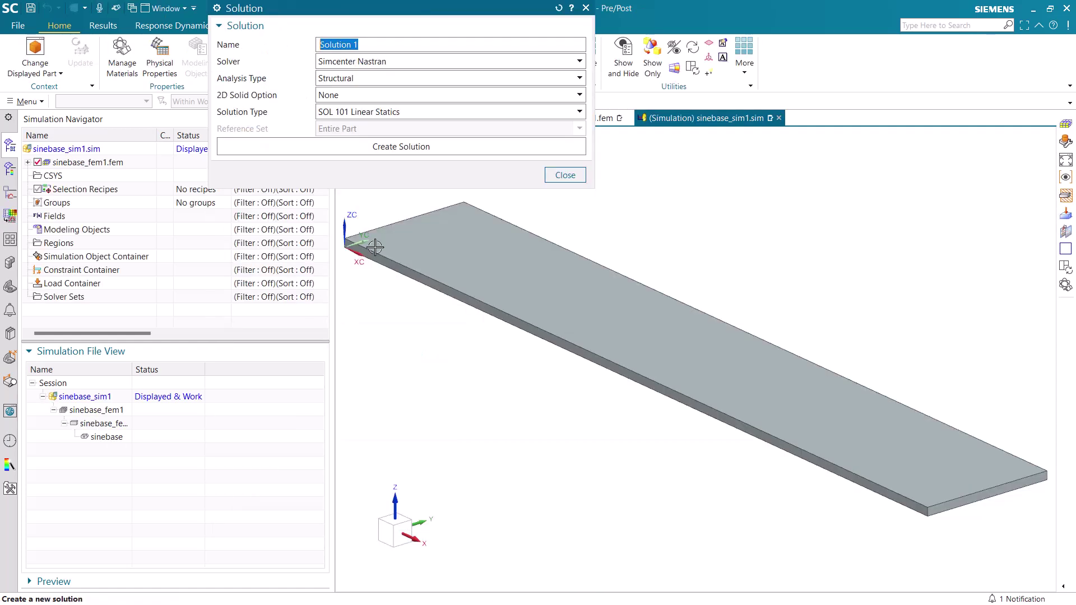
- Create a SOL 103 Response Dynamics solution with a Random and Sine Base Excitation Event
{"action": "left_click", "coordinate": [436, 113]}
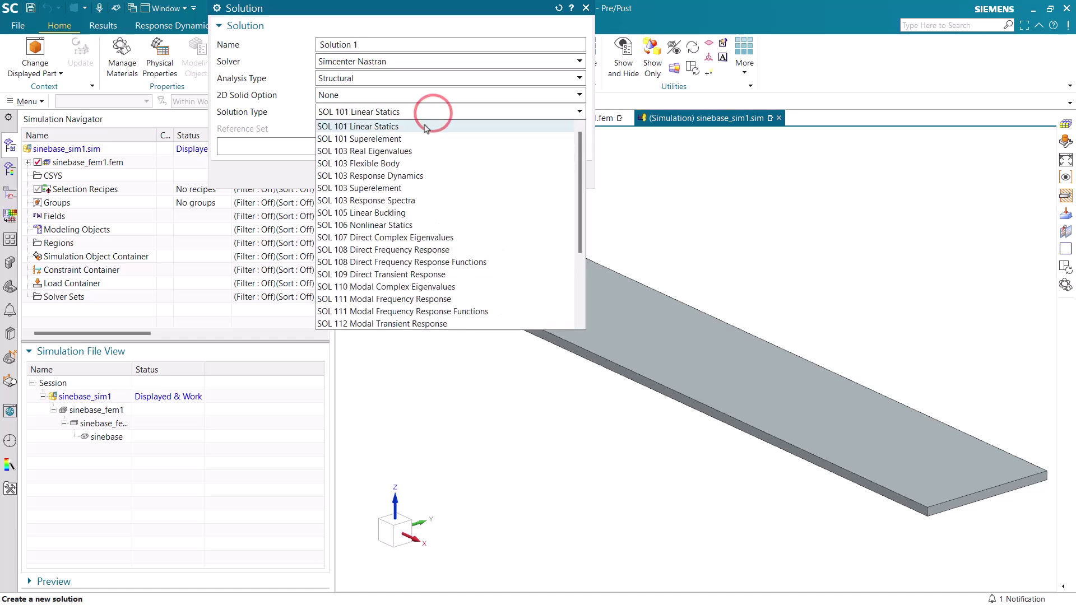
{"action": "left_click", "coordinate": [411, 176]}
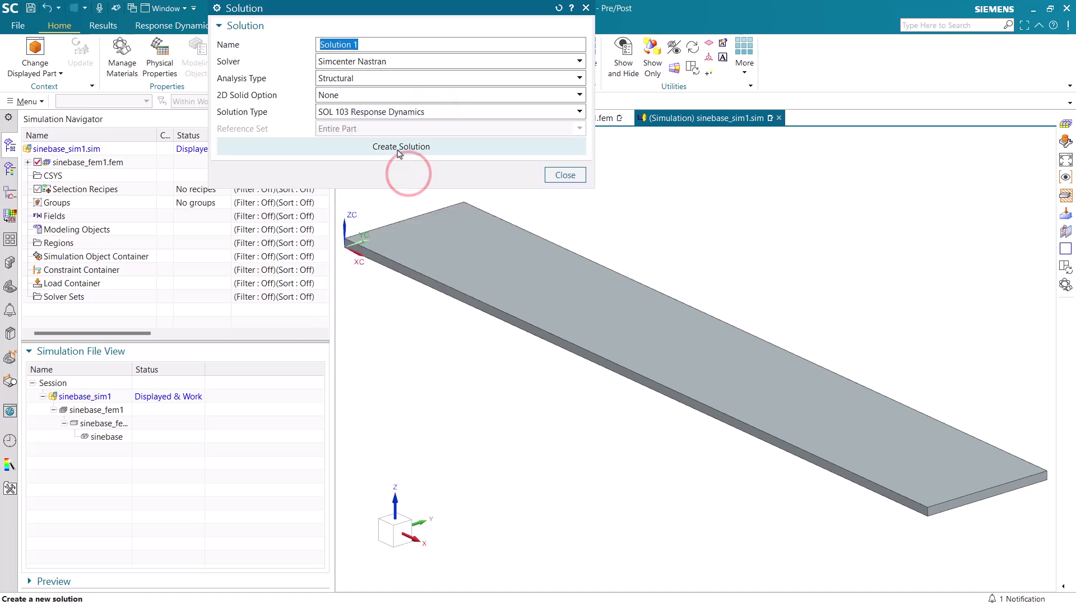
{"action": "left_click", "coordinate": [397, 150]}
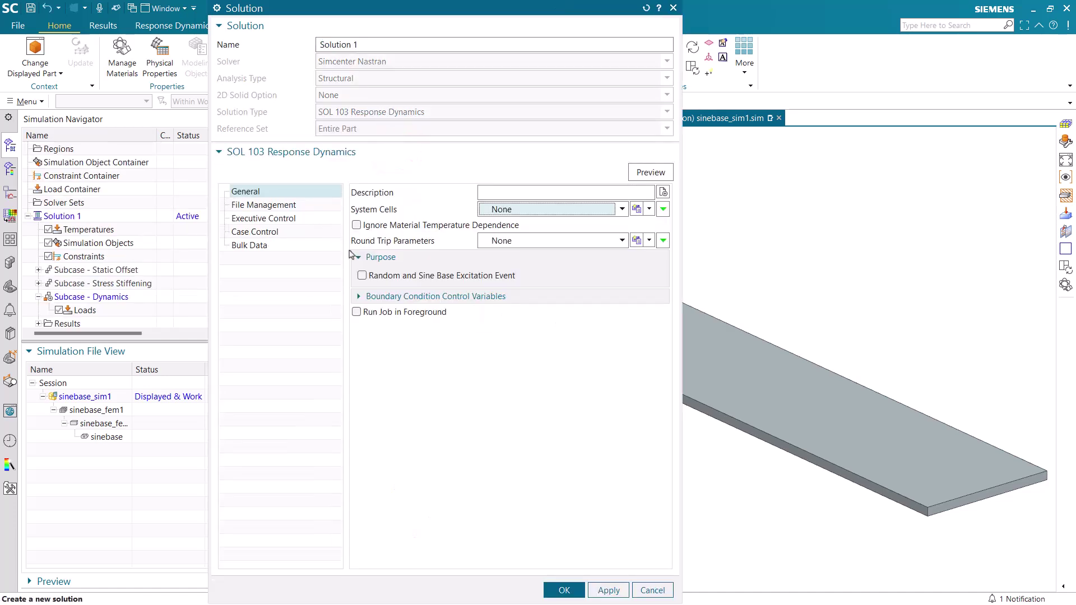
{"action": "left_click", "coordinate": [362, 276]}
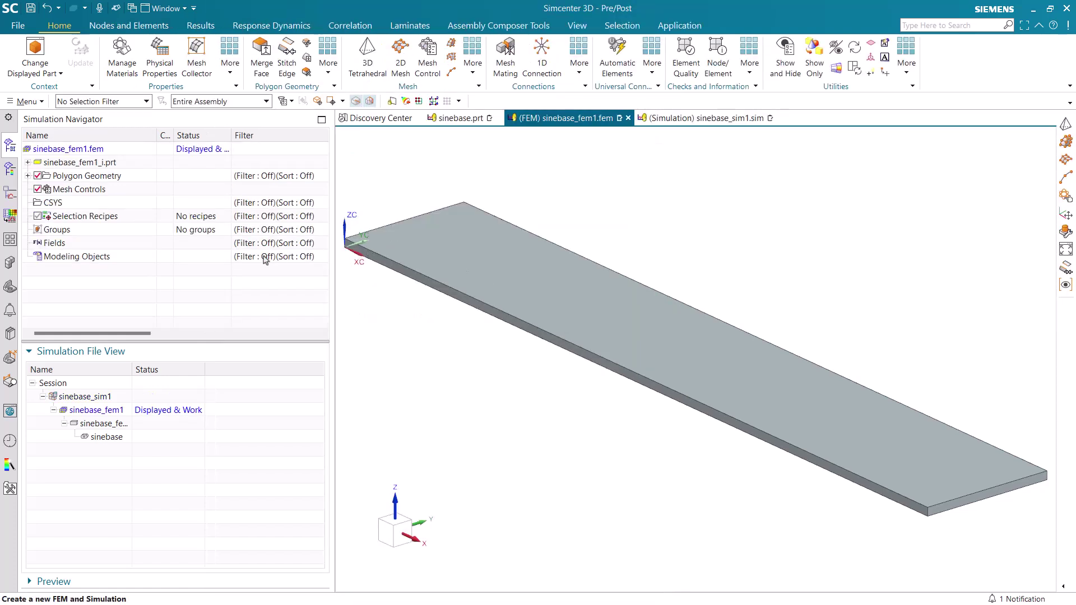
- Display the idealized part and promote the plate body into it
{"action": "double_click", "coordinate": [103, 425]}
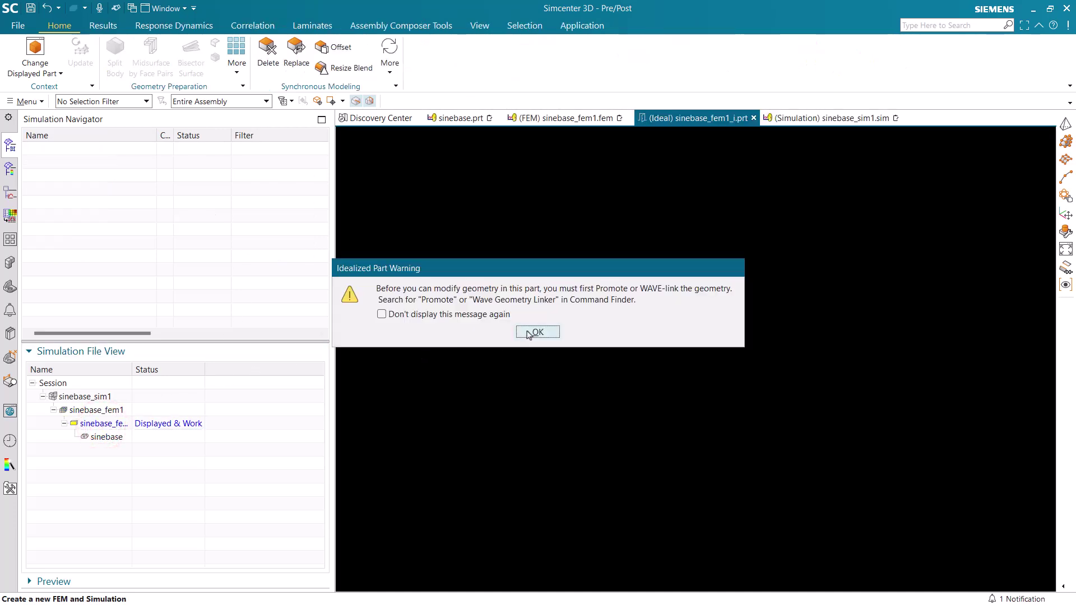
{"action": "left_click", "coordinate": [529, 333]}
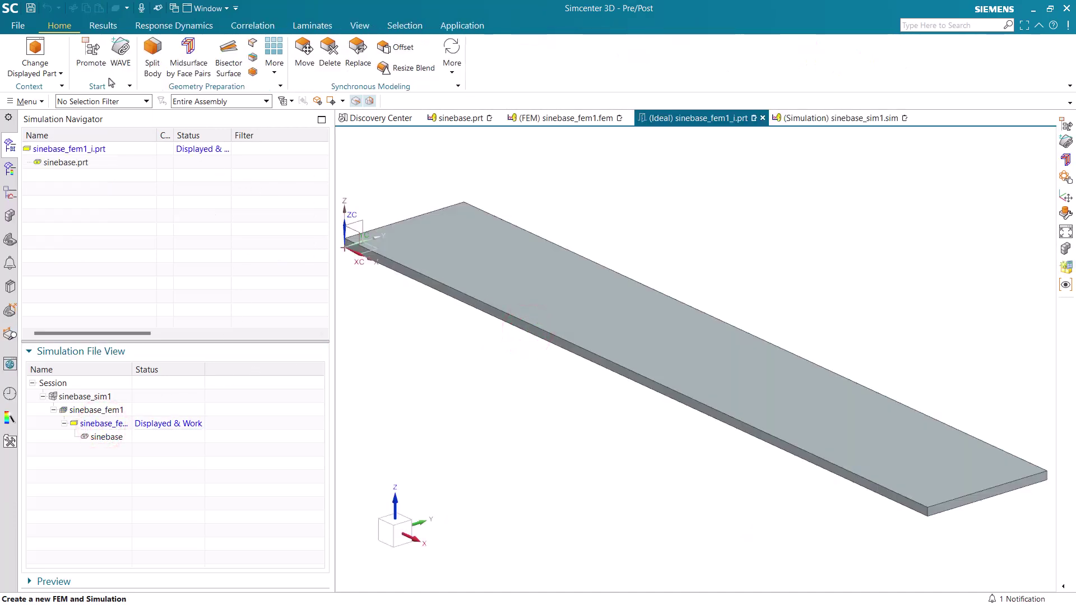
{"action": "left_click", "coordinate": [93, 50]}
{"action": "left_click", "coordinate": [493, 253]}
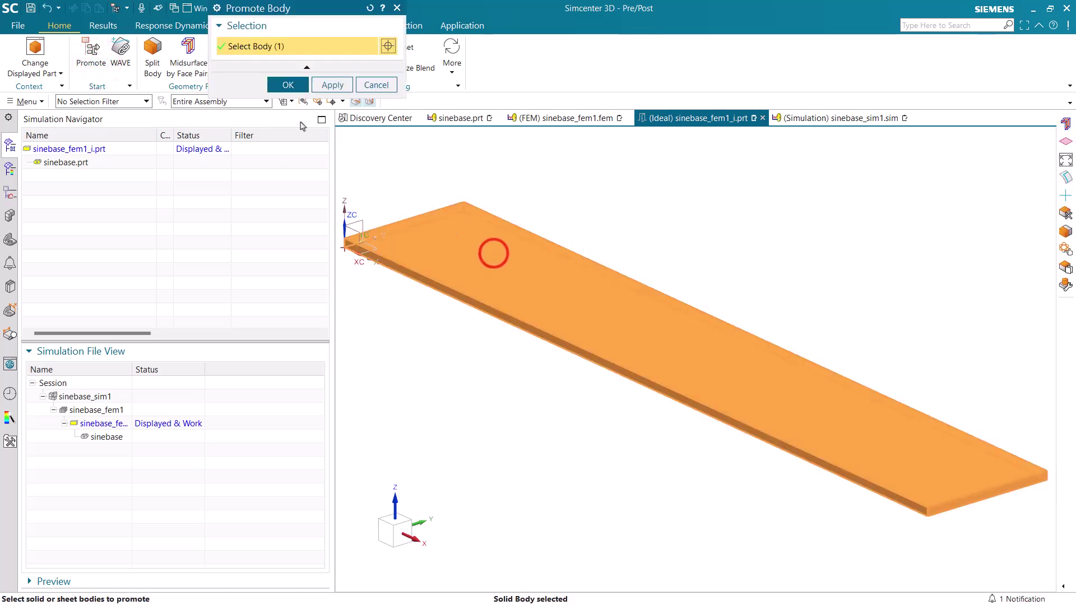
{"action": "left_click", "coordinate": [288, 84]}
- Extract the plate's midsurface by face pairs and go back to the FEM
{"action": "left_click", "coordinate": [189, 56]}
{"action": "left_click", "coordinate": [546, 269]}
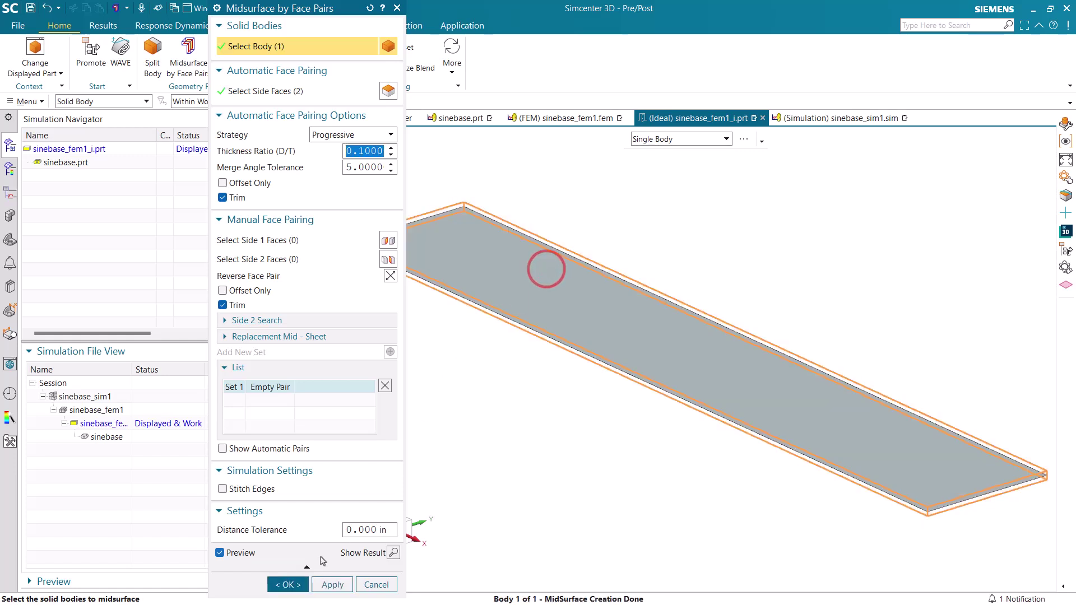
{"action": "left_click", "coordinate": [288, 584]}
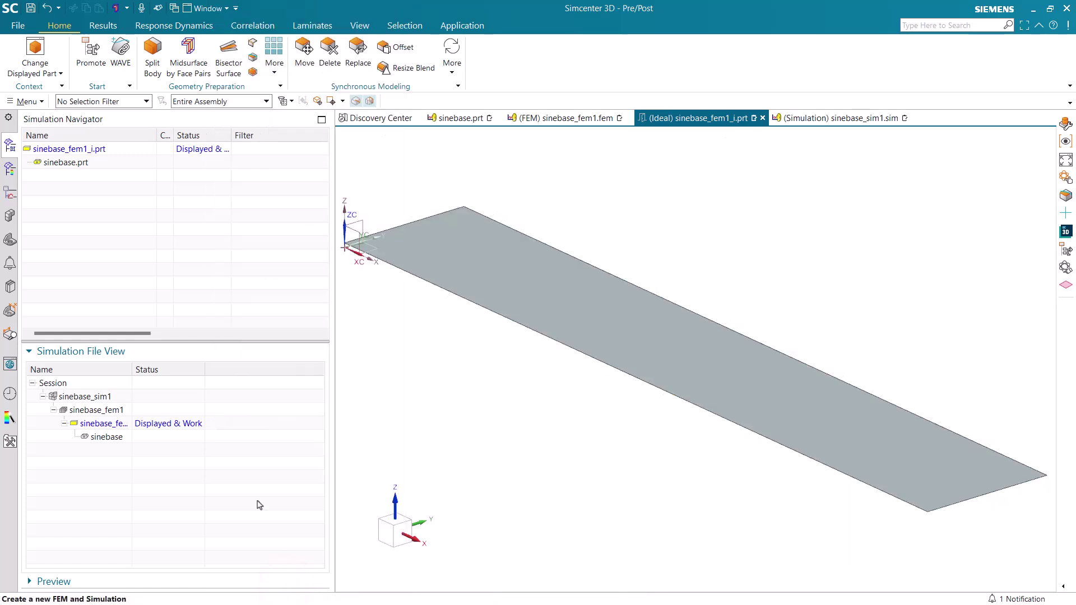
{"action": "left_click", "coordinate": [553, 118]}
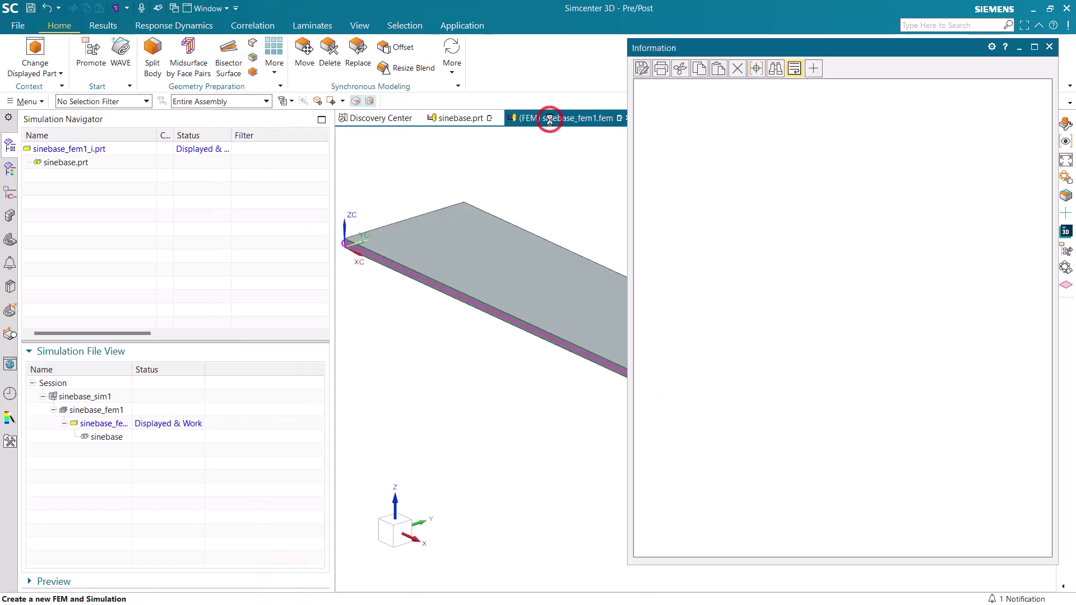
- Hide the solid SINEBASE plate and generate a 2D quad shell mesh on the midsurface
{"action": "left_click", "coordinate": [1048, 47]}
{"action": "left_click", "coordinate": [28, 176]}
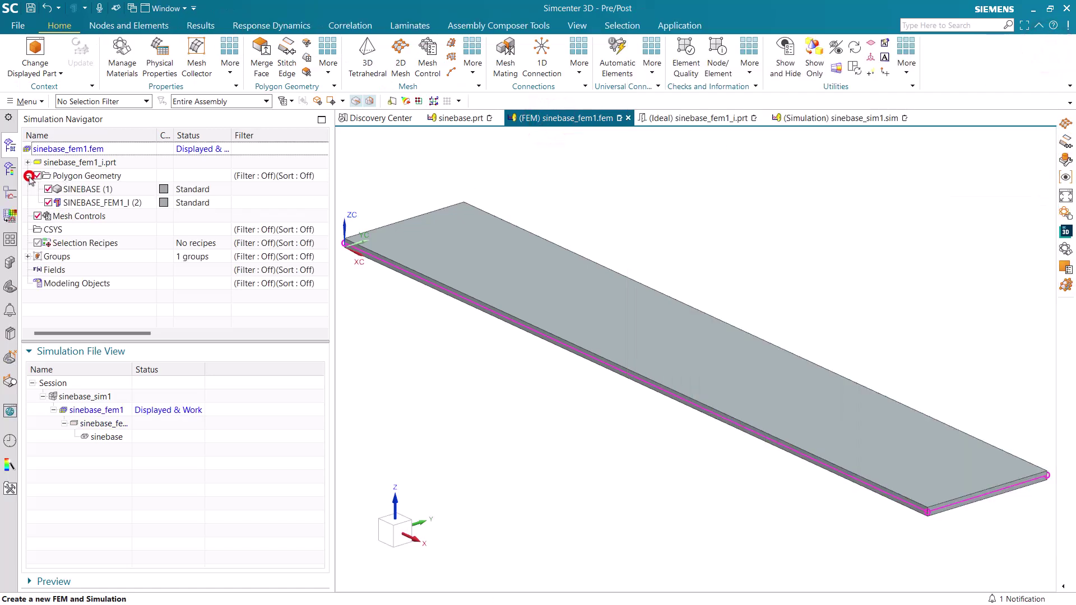
{"action": "left_click", "coordinate": [48, 189]}
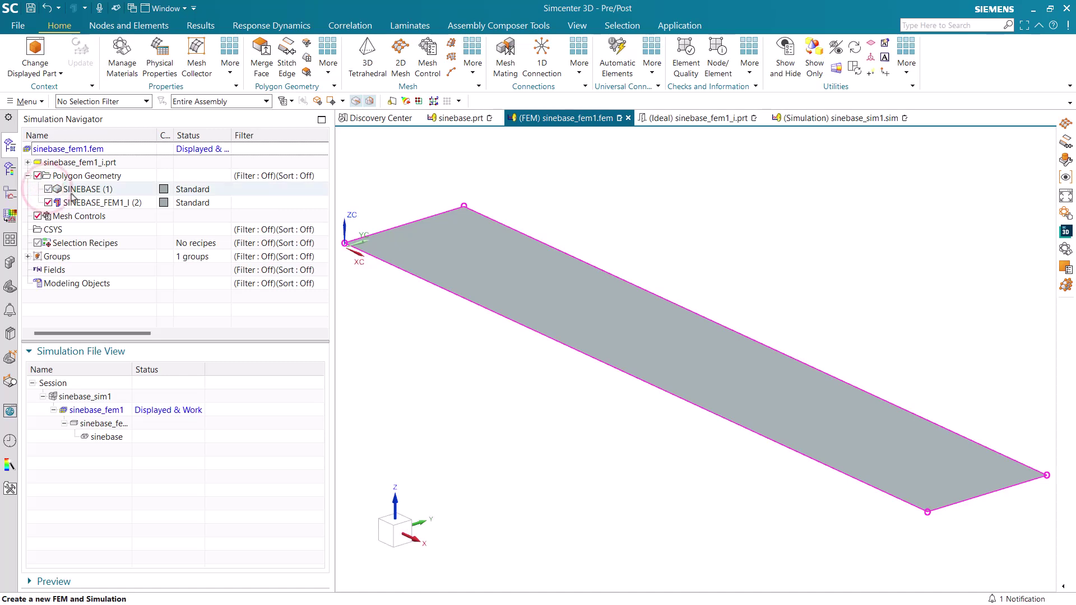
{"action": "left_click", "coordinate": [402, 54]}
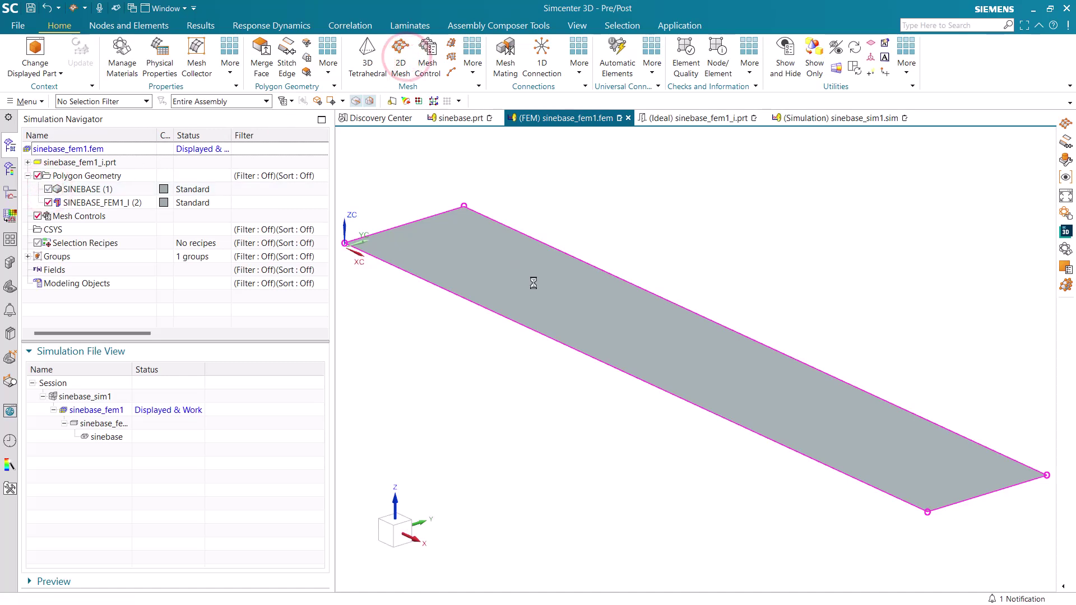
{"action": "left_click", "coordinate": [570, 300]}
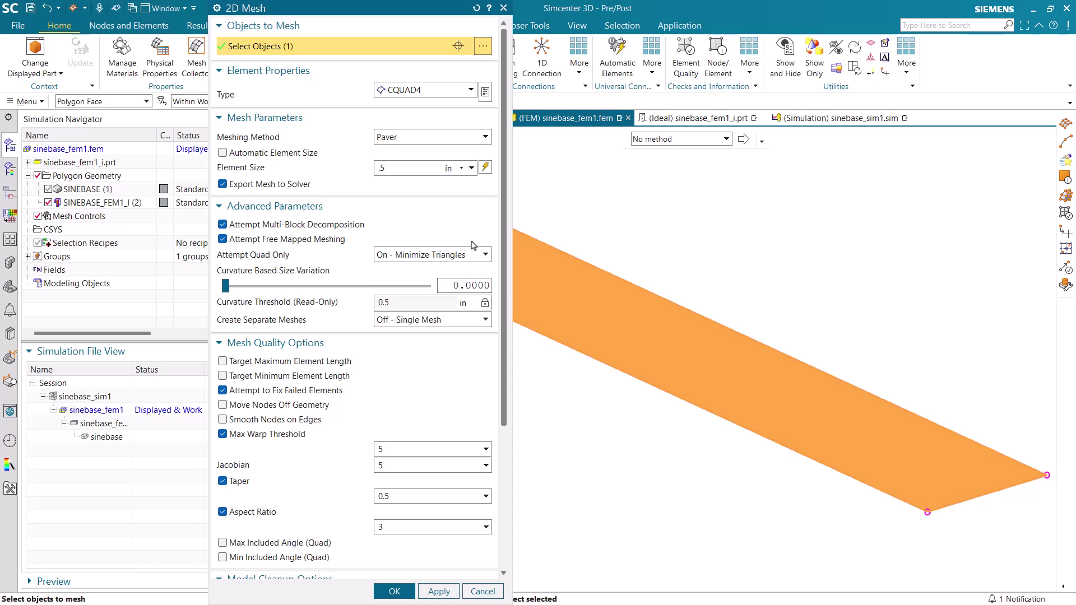
{"action": "left_click_drag", "start_coordinate": [501, 377], "coordinate": [526, 532]}
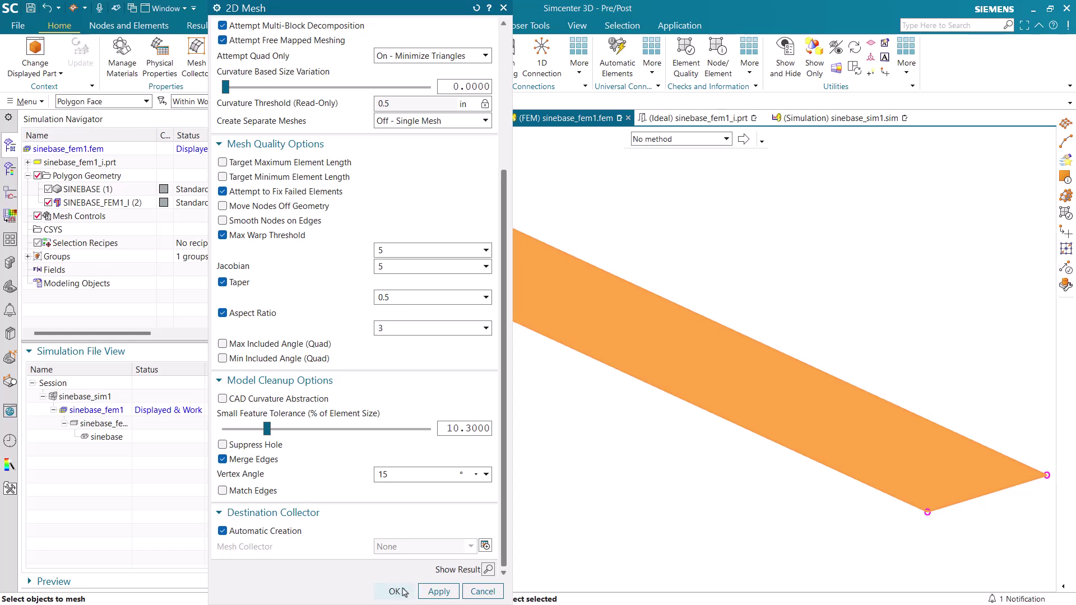
{"action": "left_click", "coordinate": [396, 591]}
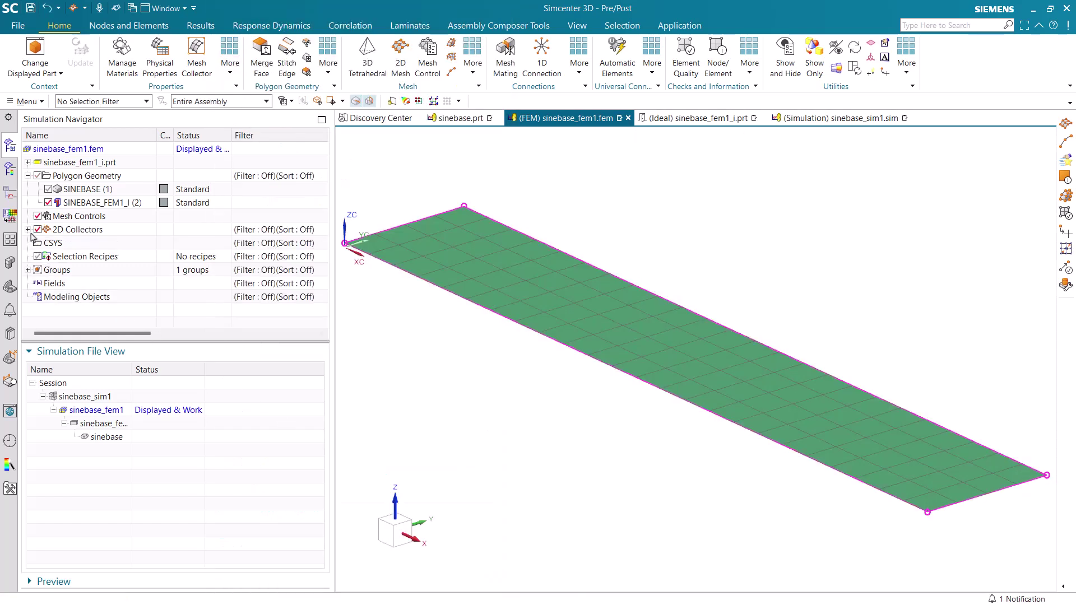
- Plot the SINEBASE_FEM1_I mesh thickness contours to confirm 0.125 in, then return to the model
{"action": "left_click", "coordinate": [27, 230]}
{"action": "left_click", "coordinate": [37, 242]}
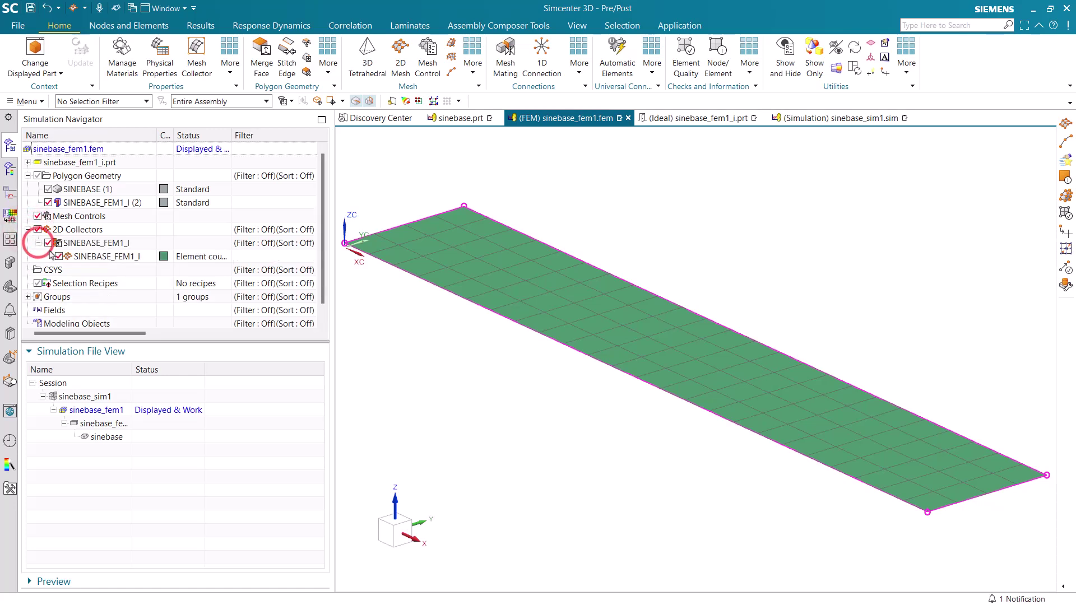
{"action": "right_click", "coordinate": [87, 257]}
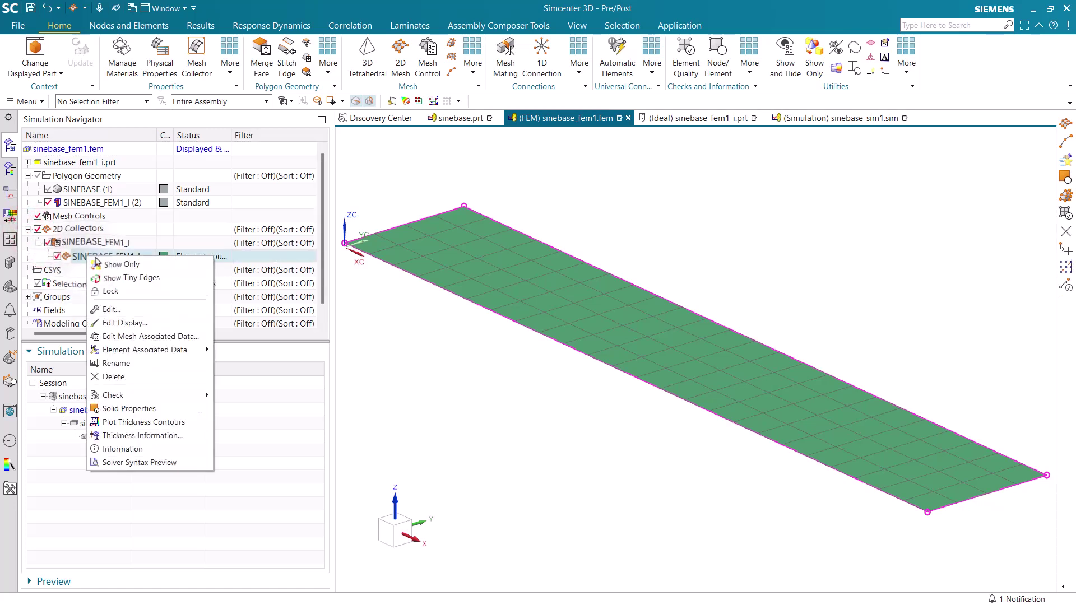
{"action": "left_click", "coordinate": [148, 427]}
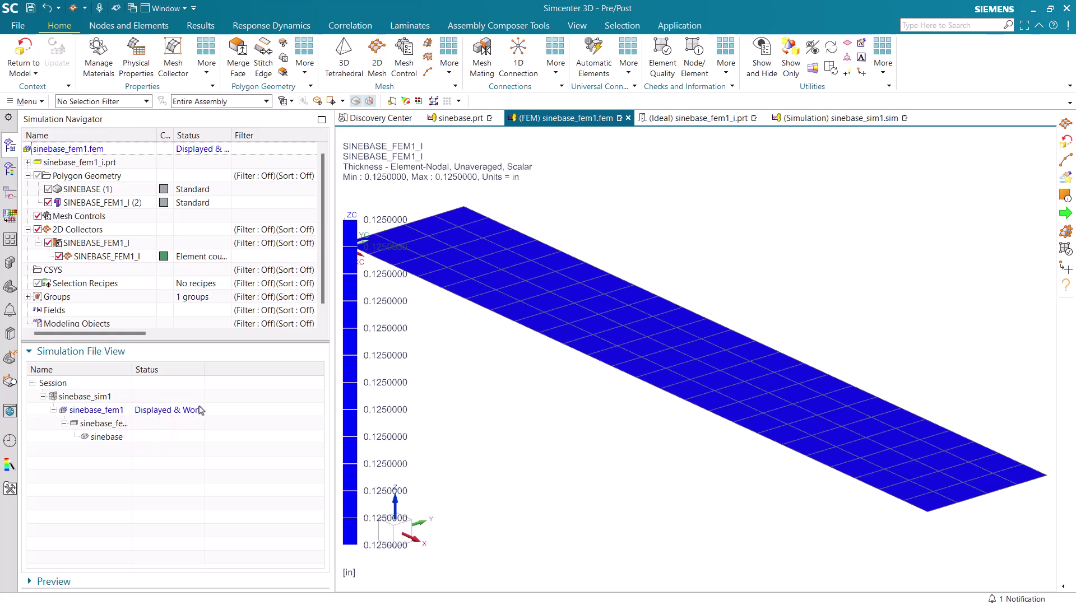
{"action": "left_click", "coordinate": [24, 53]}
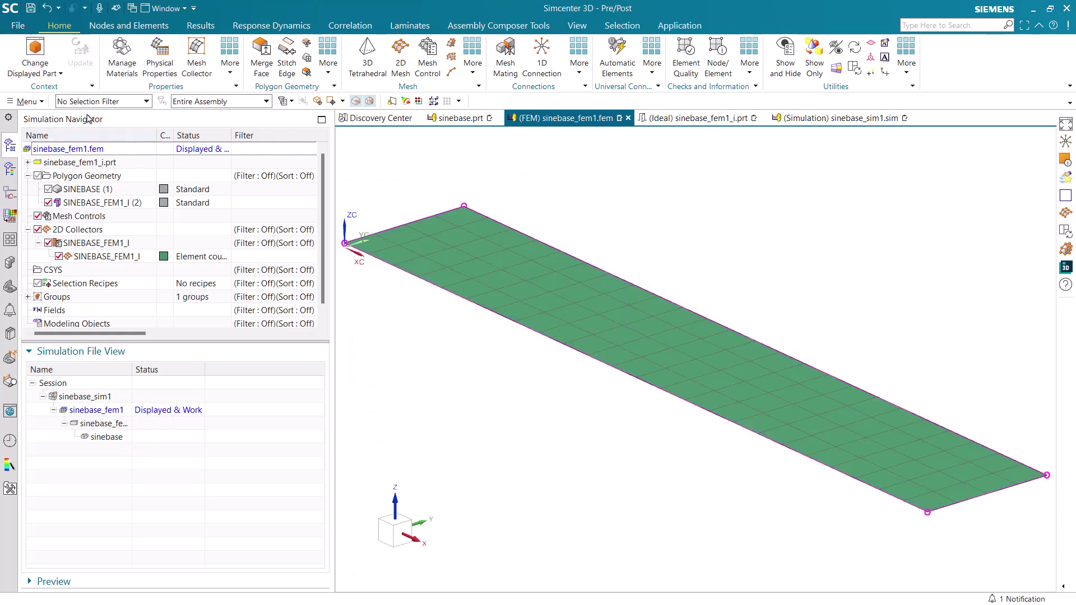
{"action": "right_click", "coordinate": [81, 149]}
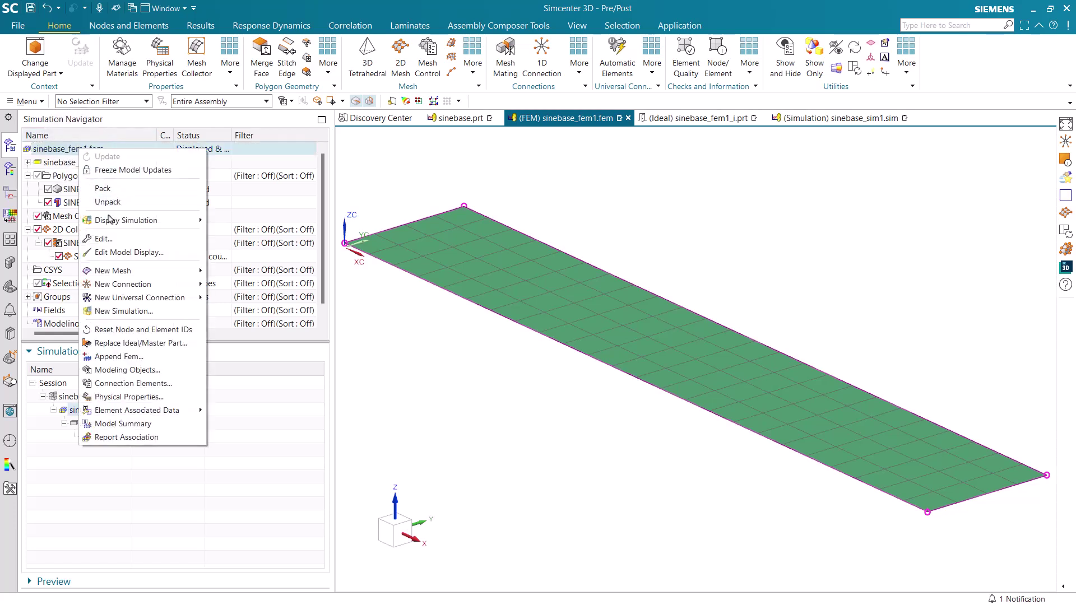
{"action": "left_click", "coordinate": [116, 251]}
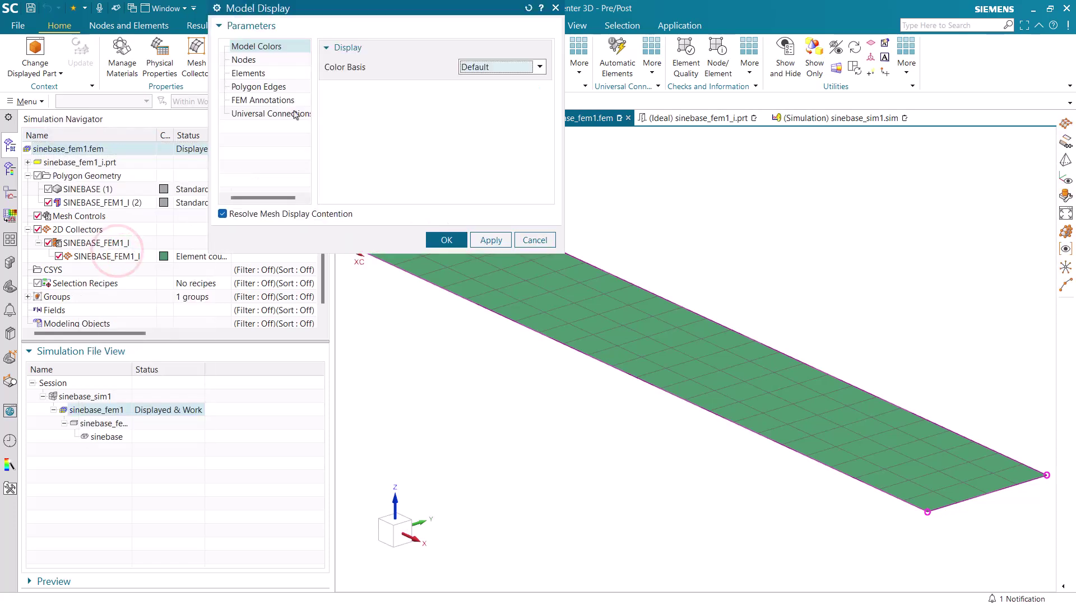
{"action": "left_click", "coordinate": [496, 70]}
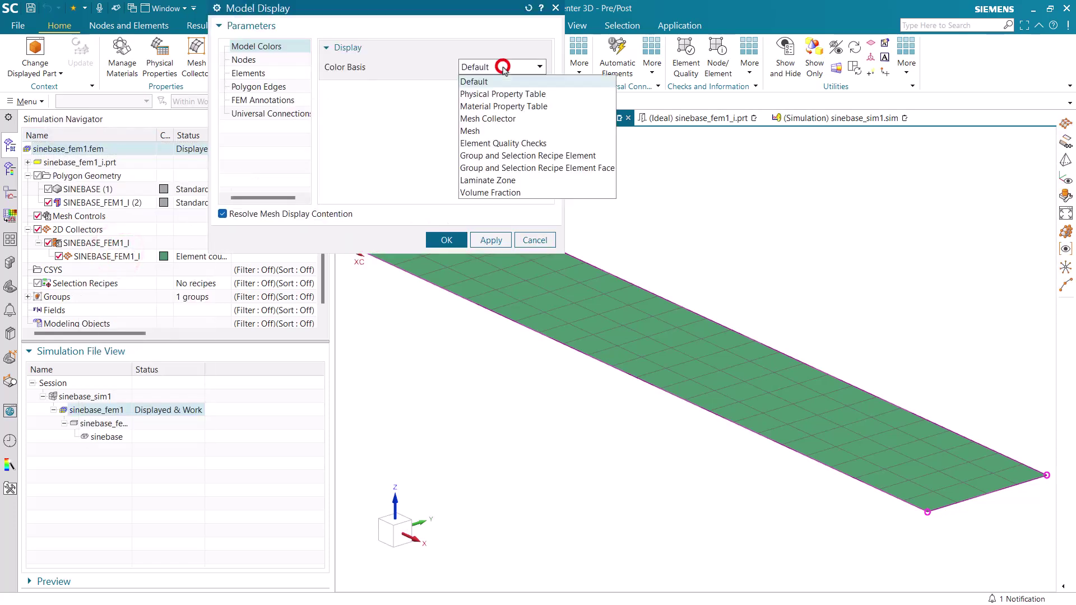
{"action": "left_click", "coordinate": [500, 106]}
{"action": "left_click", "coordinate": [330, 112]}
{"action": "left_click", "coordinate": [330, 127]}
{"action": "left_click", "coordinate": [491, 239]}
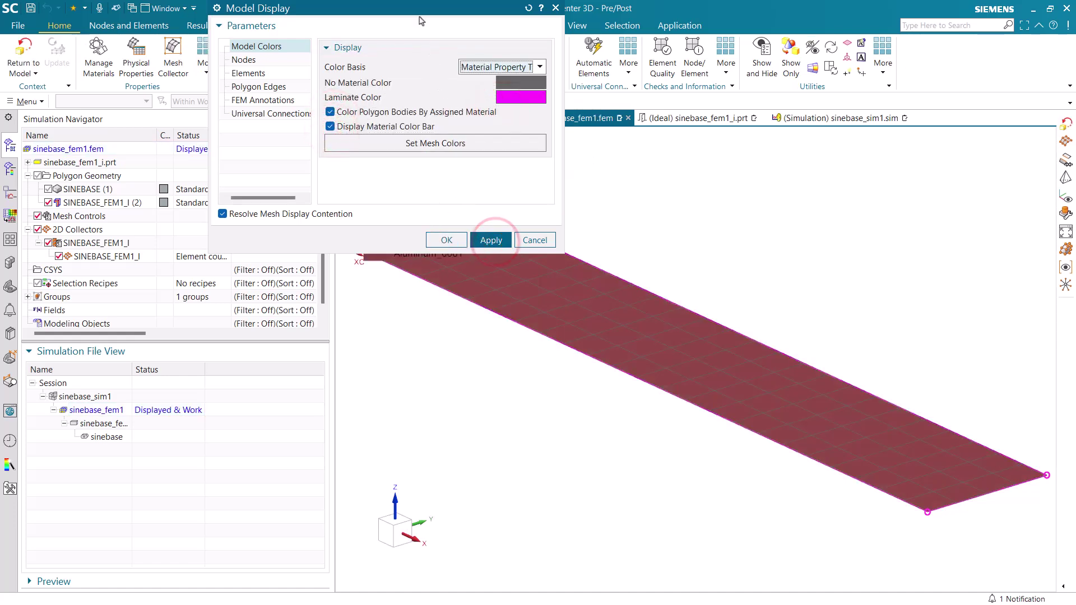
{"action": "left_click", "coordinate": [417, 27]}
{"action": "left_click_drag", "start_coordinate": [392, 8], "coordinate": [838, 189]}
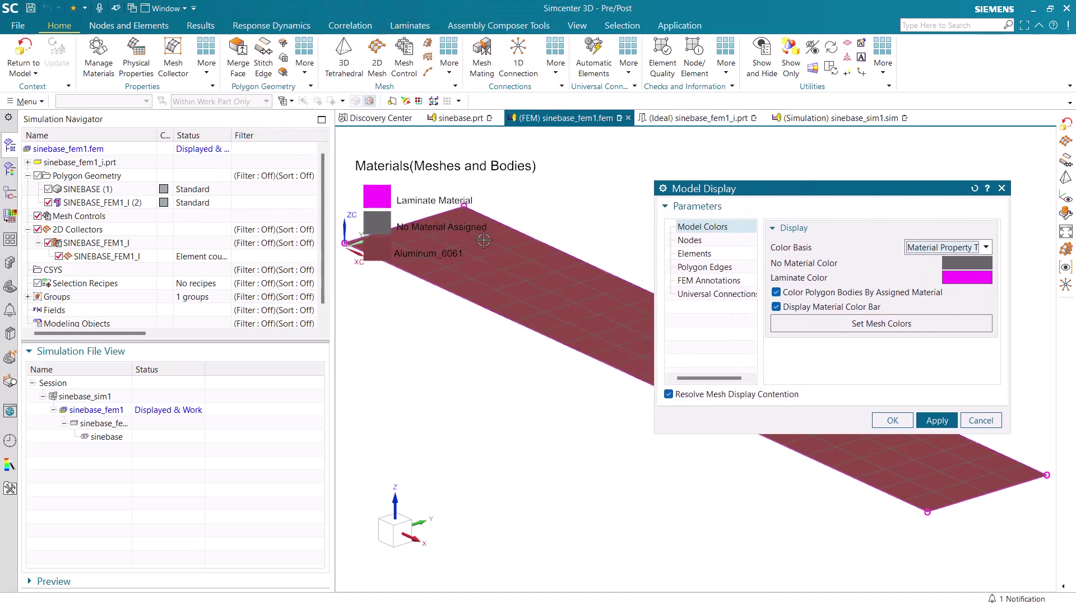
{"action": "scroll", "coordinate": [478, 349], "scroll_direction": "down", "scroll_amount": 2}
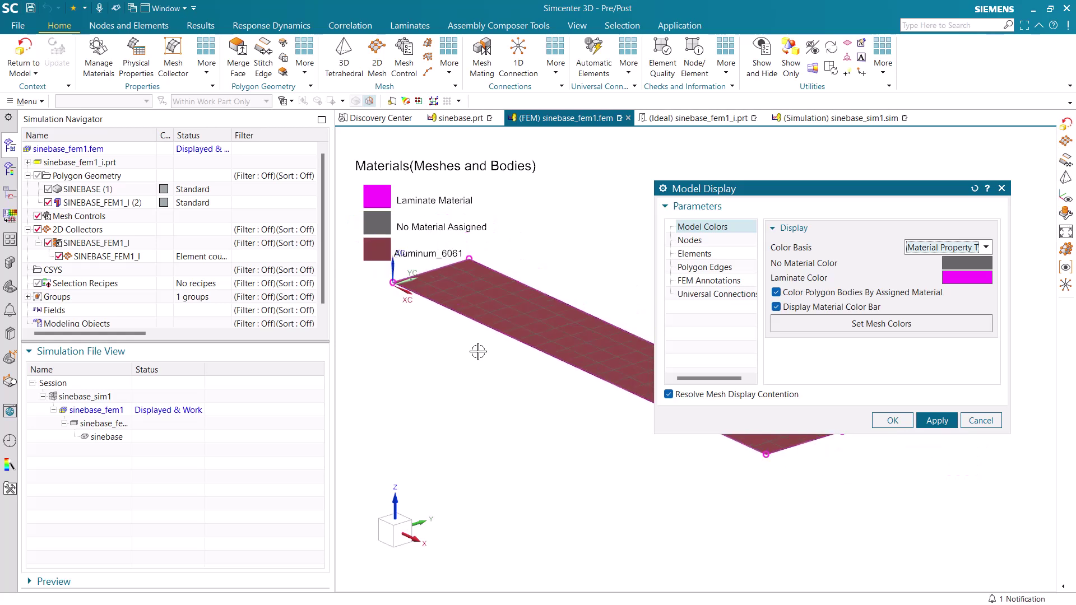
{"action": "left_click", "coordinate": [777, 307]}
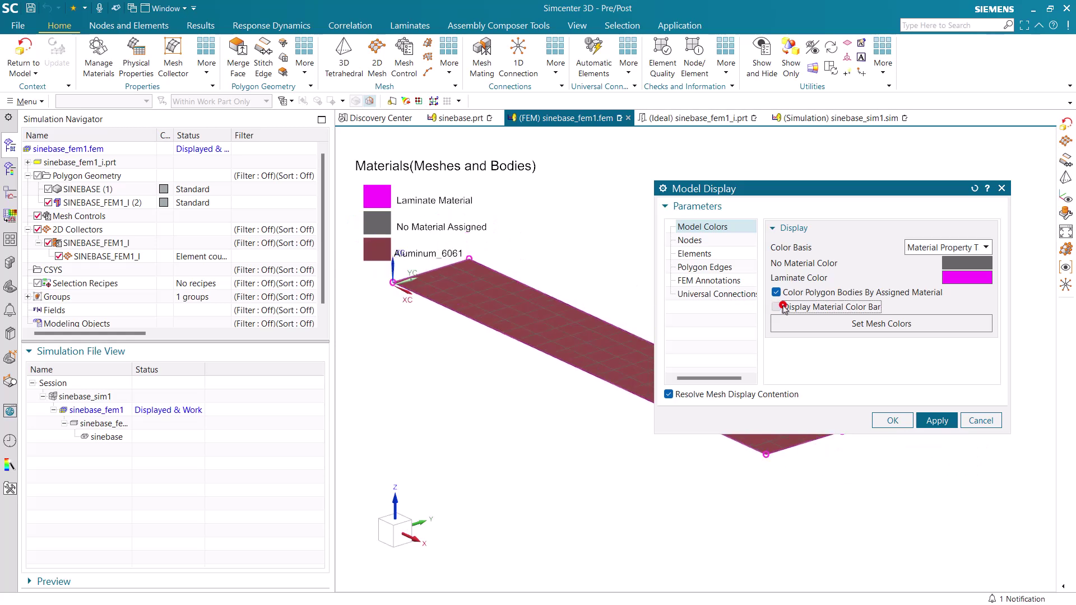
{"action": "left_click", "coordinate": [776, 292]}
{"action": "left_click", "coordinate": [919, 251]}
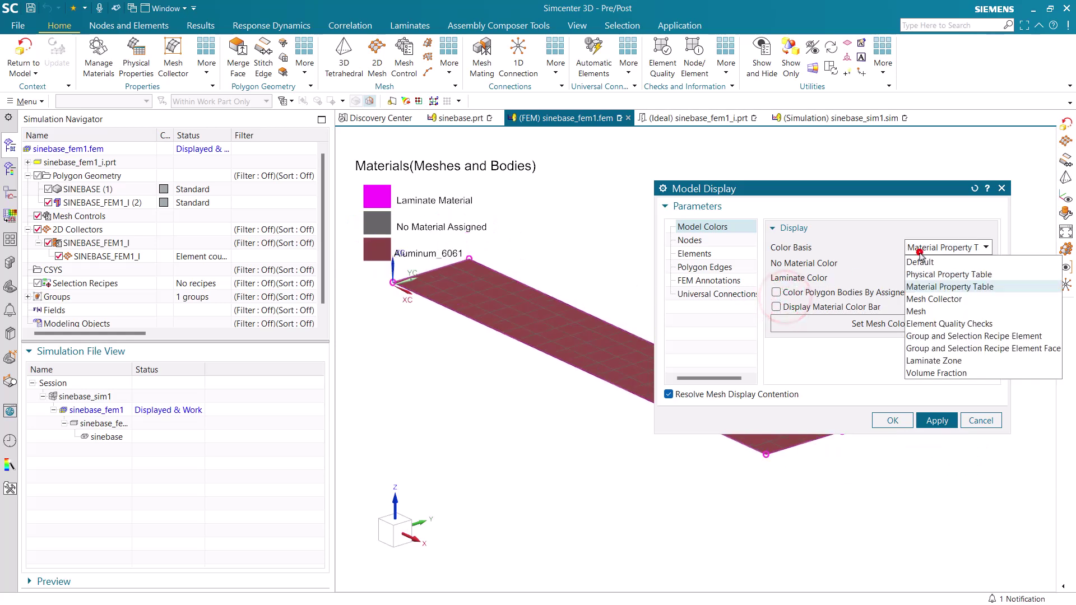
{"action": "left_click", "coordinate": [919, 260]}
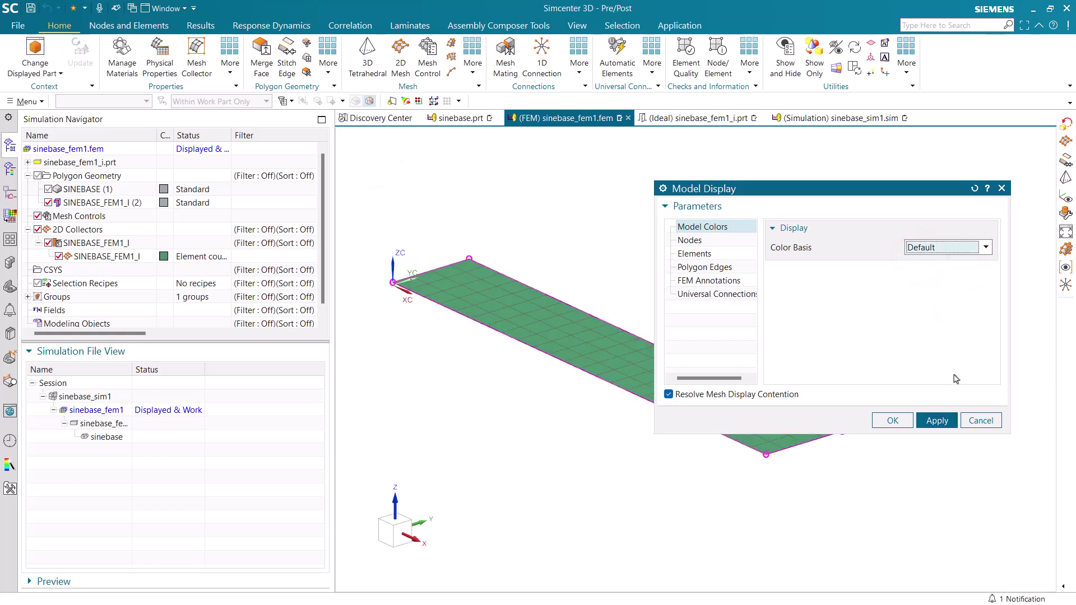
{"action": "left_click", "coordinate": [978, 418]}
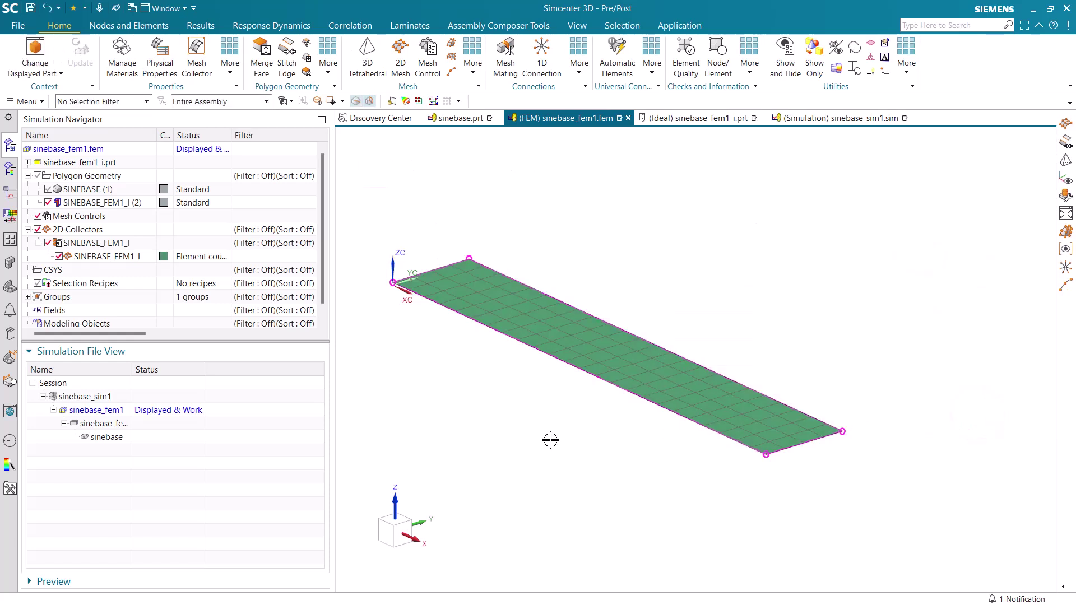
- Create an On Surface mesh point labelled 1234 on the plate face
{"action": "left_click", "coordinate": [25, 102]}
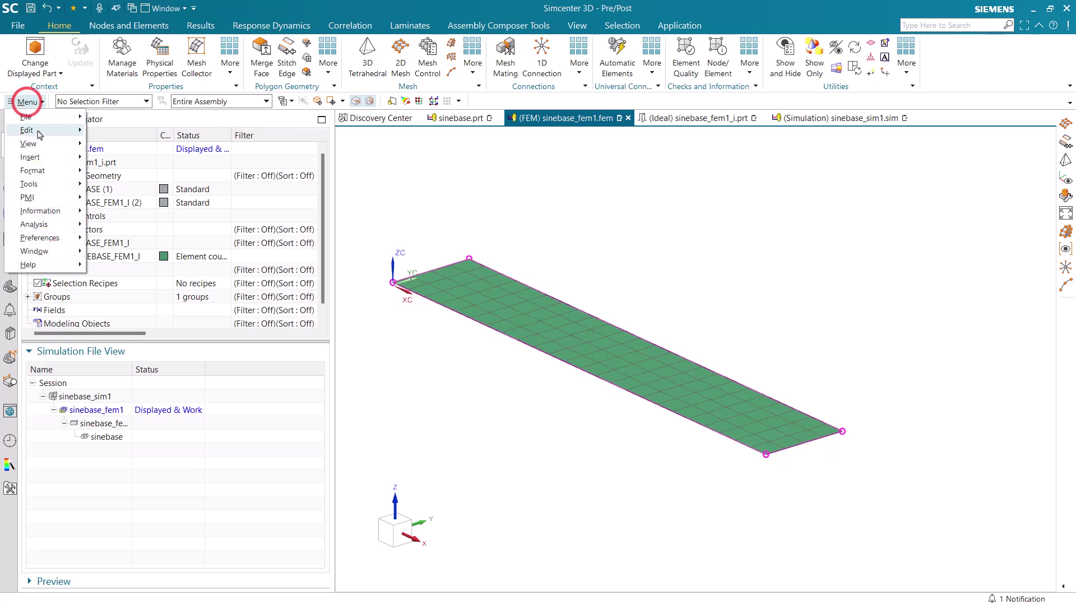
{"action": "left_click", "coordinate": [49, 155]}
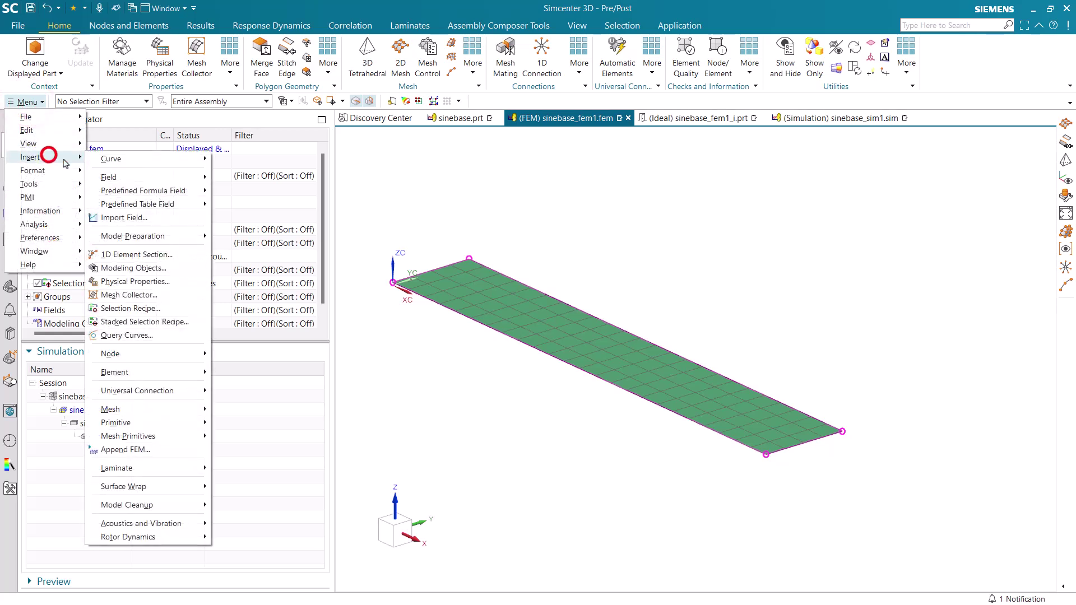
{"action": "left_click", "coordinate": [140, 235]}
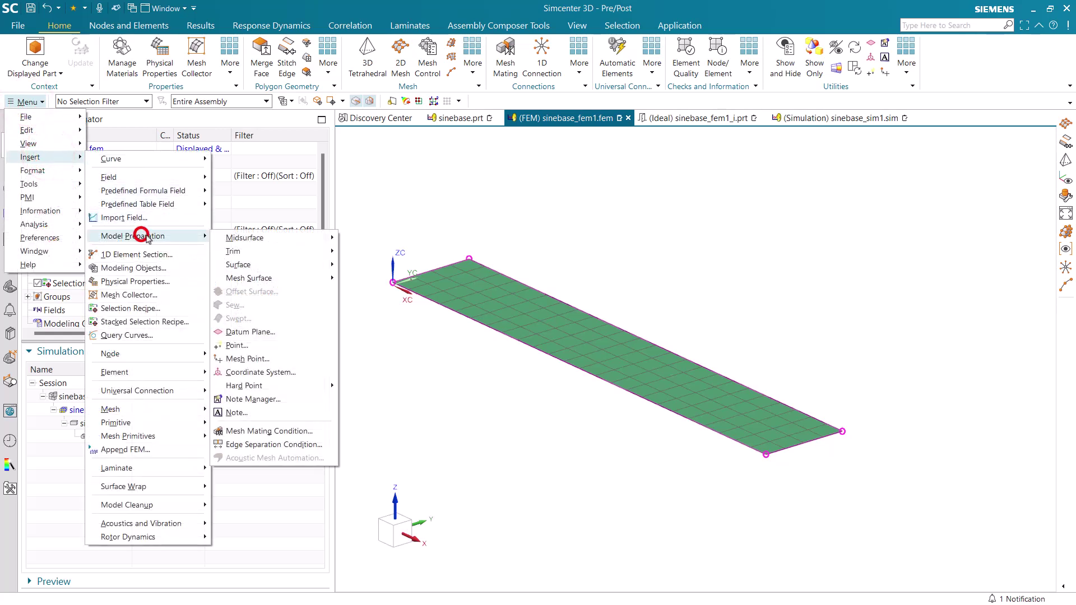
{"action": "left_click", "coordinate": [261, 357]}
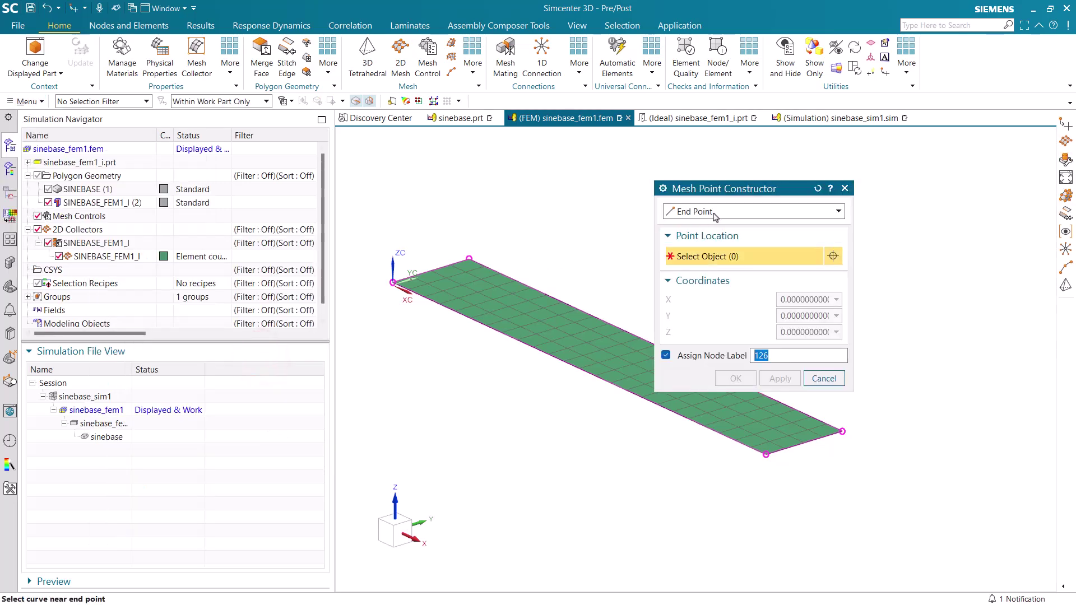
{"action": "left_click", "coordinate": [716, 213]}
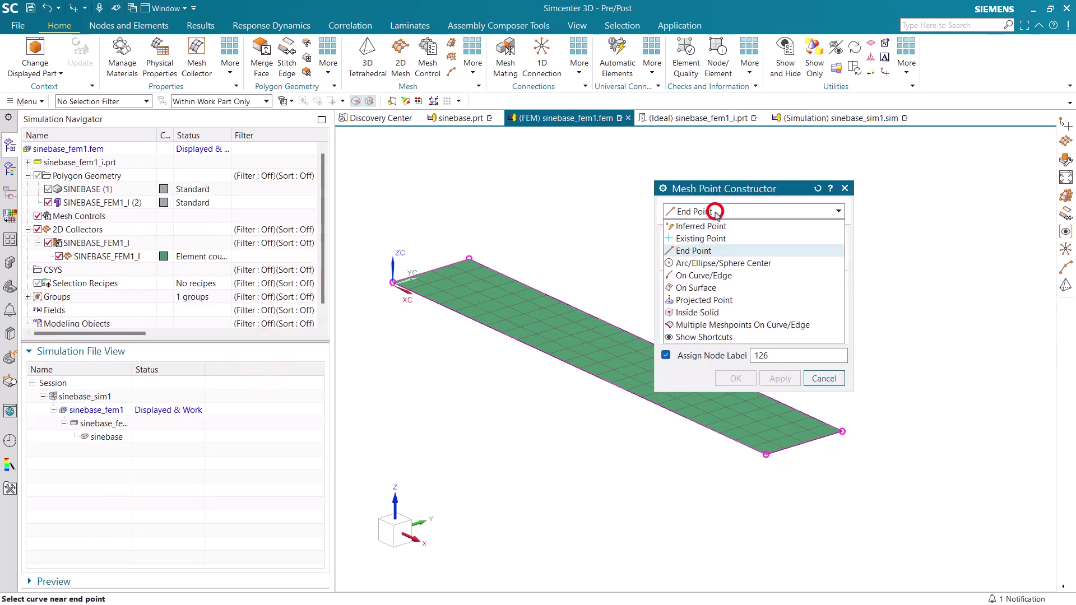
{"action": "left_click", "coordinate": [727, 288]}
{"action": "left_click_drag", "start_coordinate": [745, 188], "coordinate": [248, 205]}
{"action": "left_click_drag", "start_coordinate": [279, 432], "coordinate": [266, 430]}
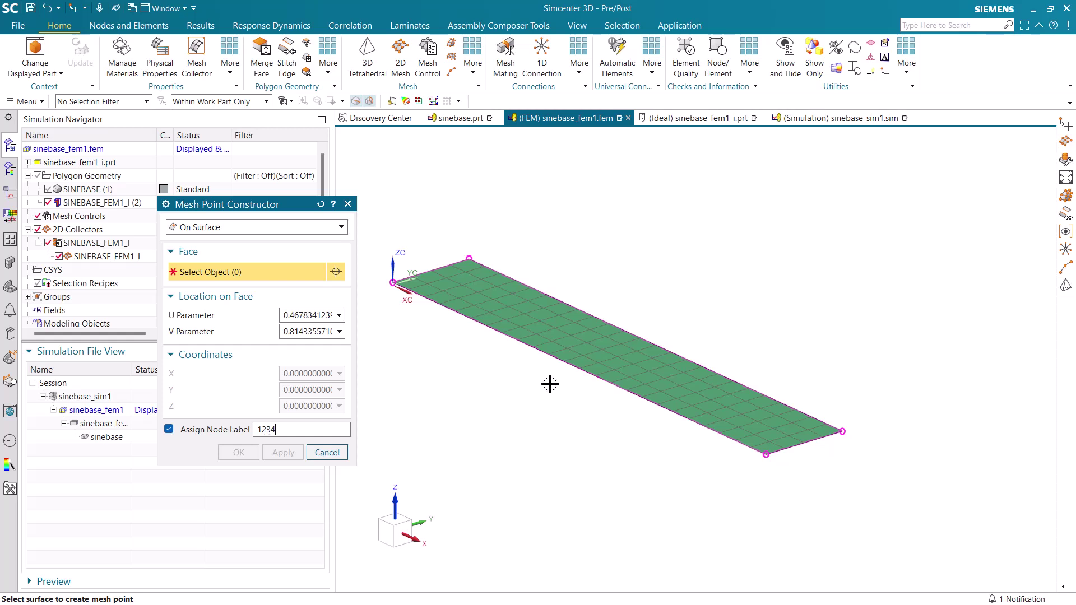
{"action": "scroll", "coordinate": [745, 407], "scroll_direction": "up", "scroll_amount": 5}
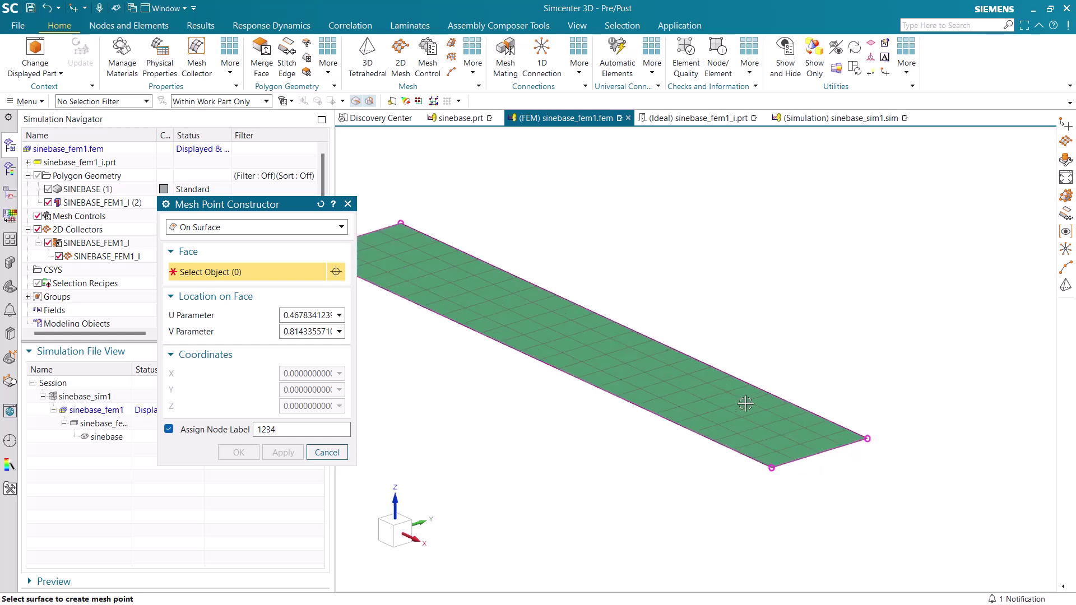
{"action": "left_click", "coordinate": [701, 406]}
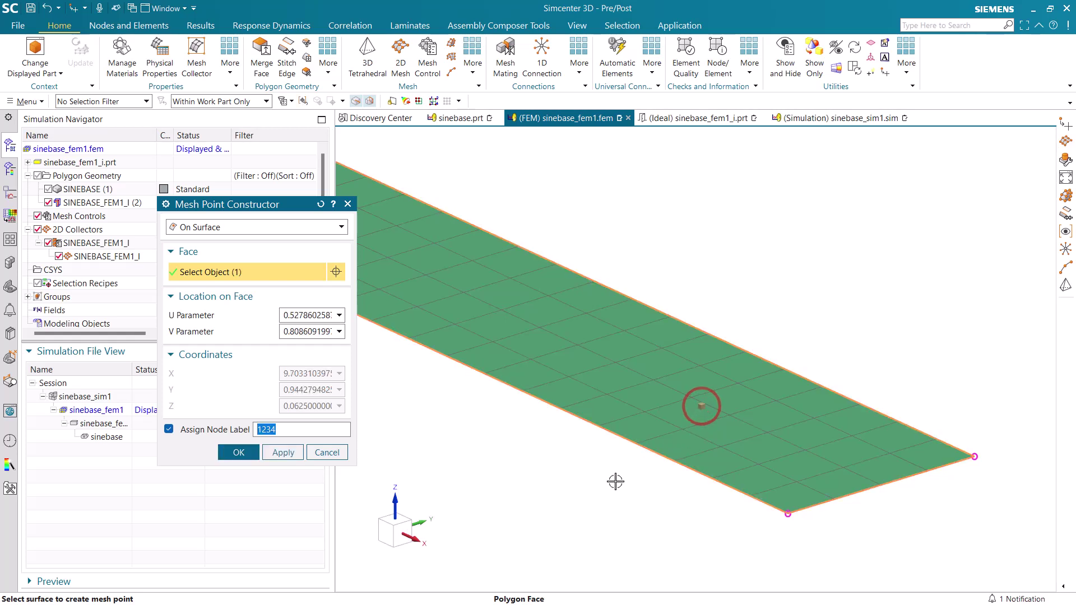
{"action": "left_click", "coordinate": [242, 453]}
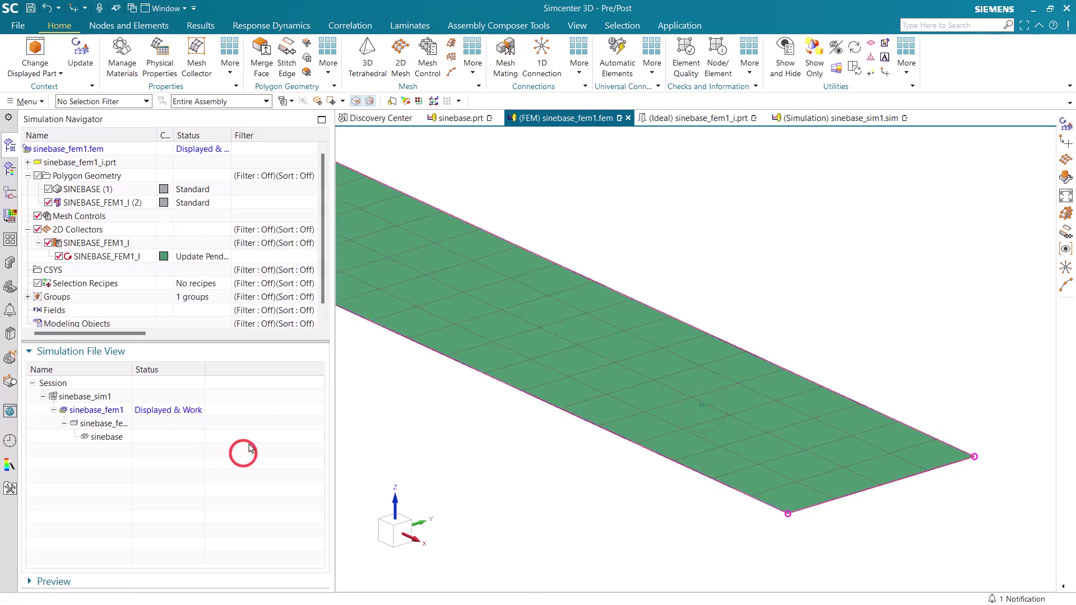
- Update the mesh and confirm node 1234 now sits at the mesh point
{"action": "left_click", "coordinate": [70, 63]}
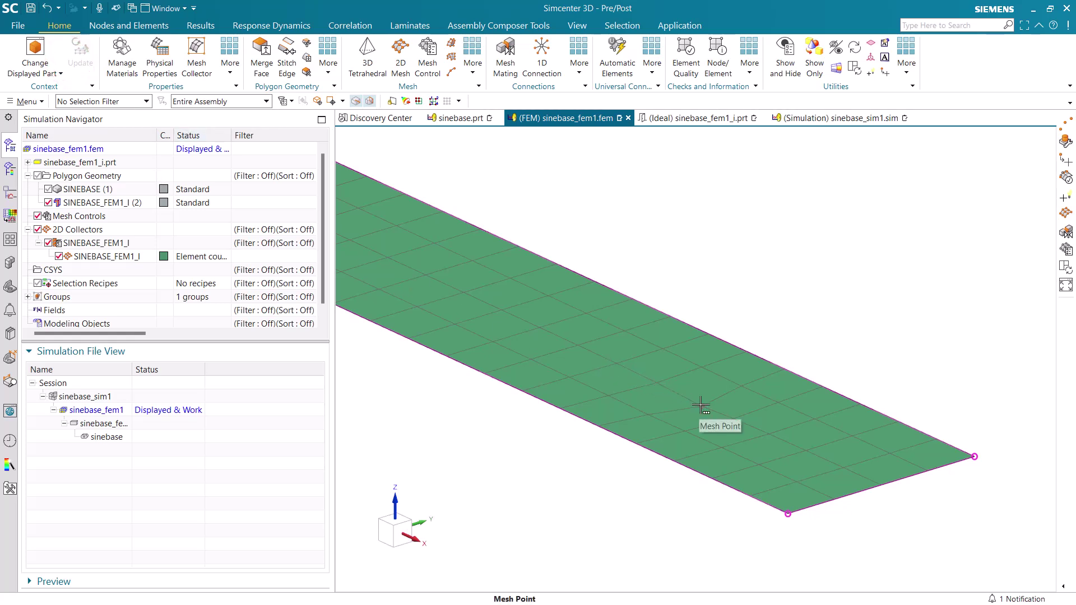
{"action": "left_click", "coordinate": [701, 405]}
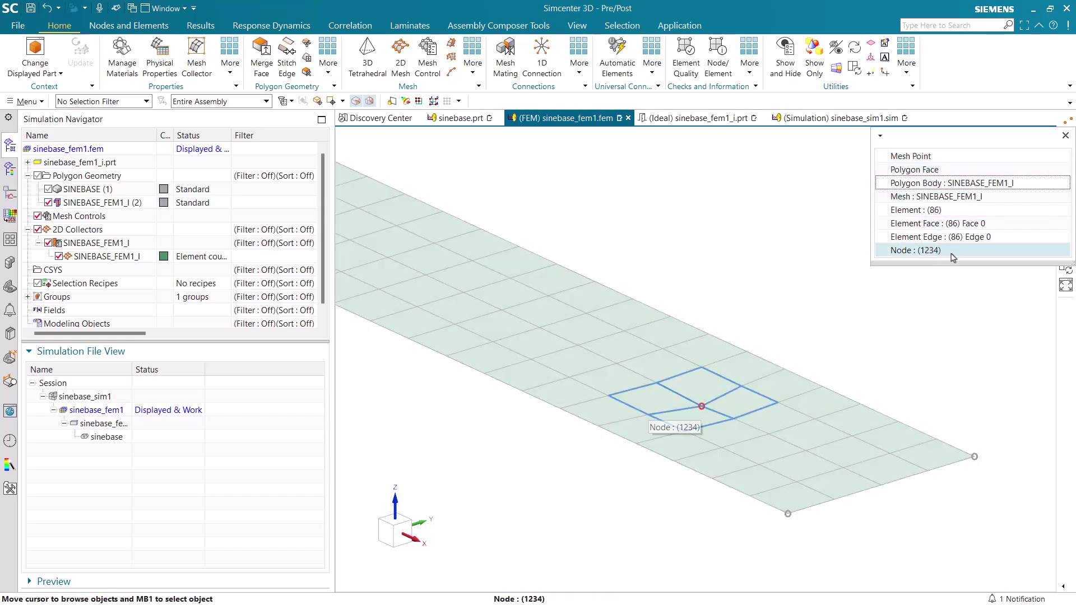
{"action": "left_click", "coordinate": [1065, 135]}
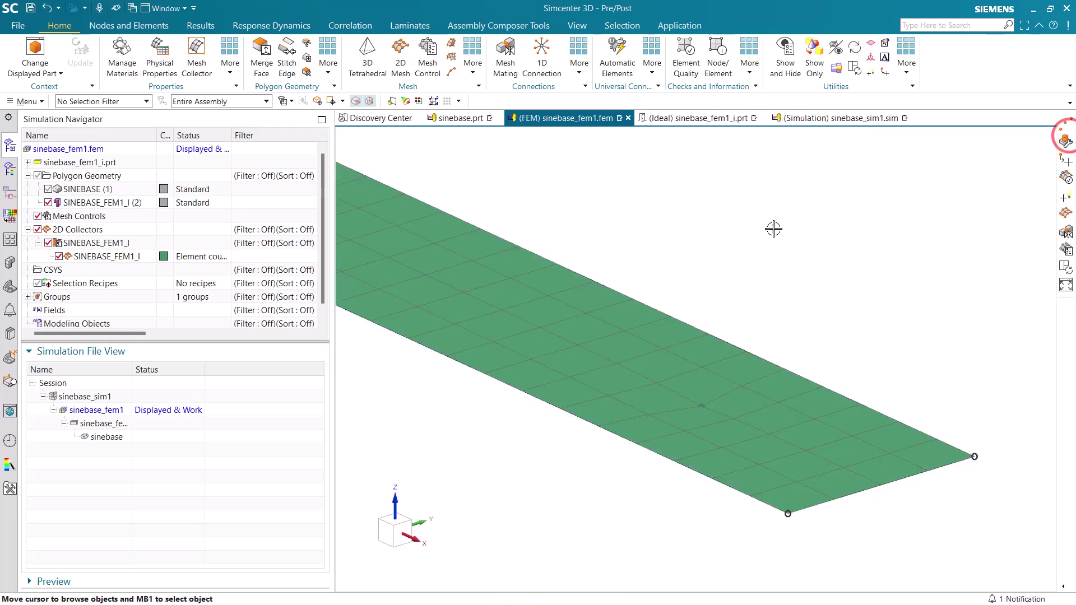
{"action": "right_click", "coordinate": [102, 282]}
- Create selection recipe SelectionRecipe1234 selecting the single node label 1234
{"action": "left_click", "coordinate": [108, 289]}
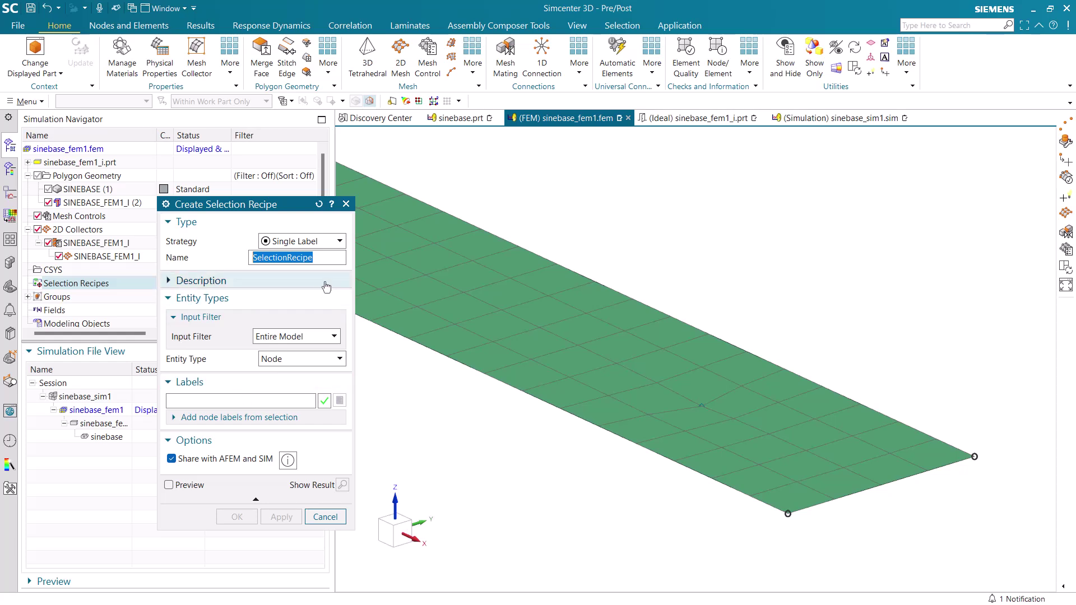
{"action": "left_click", "coordinate": [326, 256]}
{"action": "type", "text": "1234"}
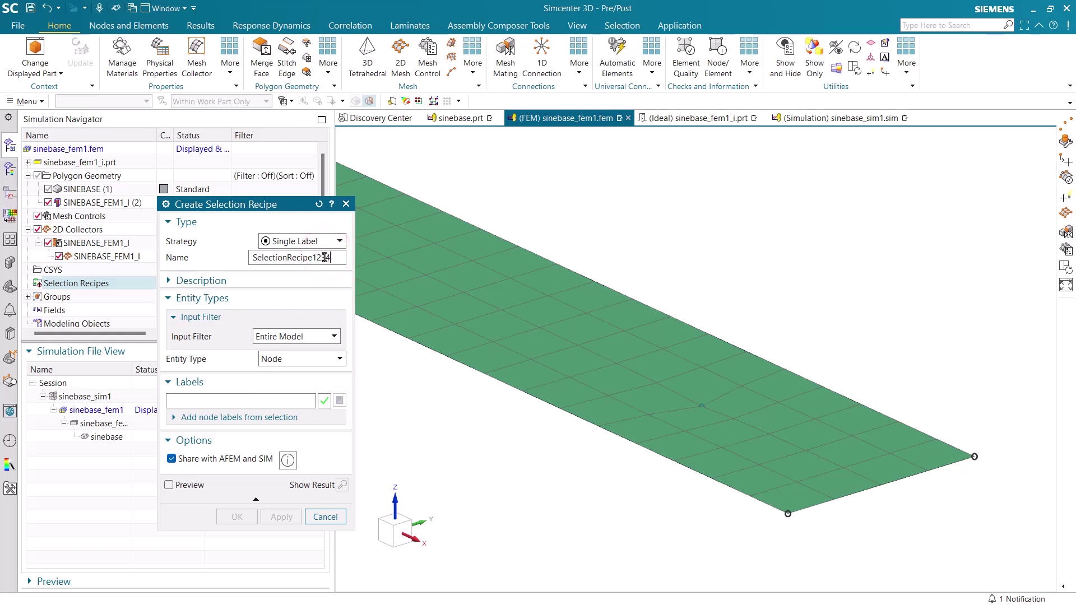
{"action": "left_click", "coordinate": [271, 359]}
{"action": "left_click", "coordinate": [271, 370]}
{"action": "left_click", "coordinate": [214, 401]}
{"action": "type", "text": "1234"}
{"action": "left_click", "coordinate": [323, 401]}
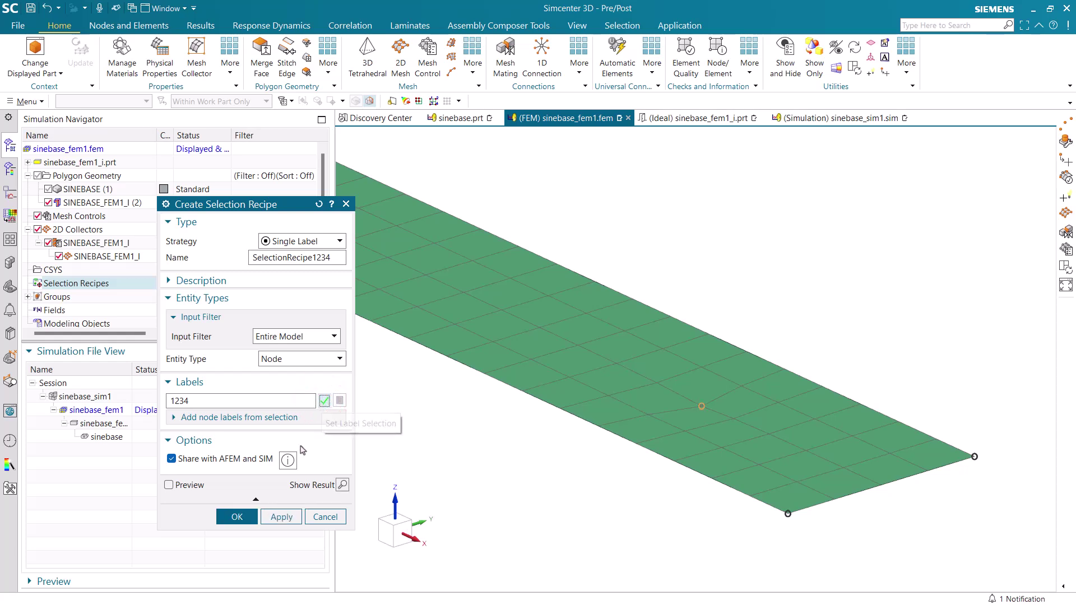
{"action": "left_click", "coordinate": [236, 516]}
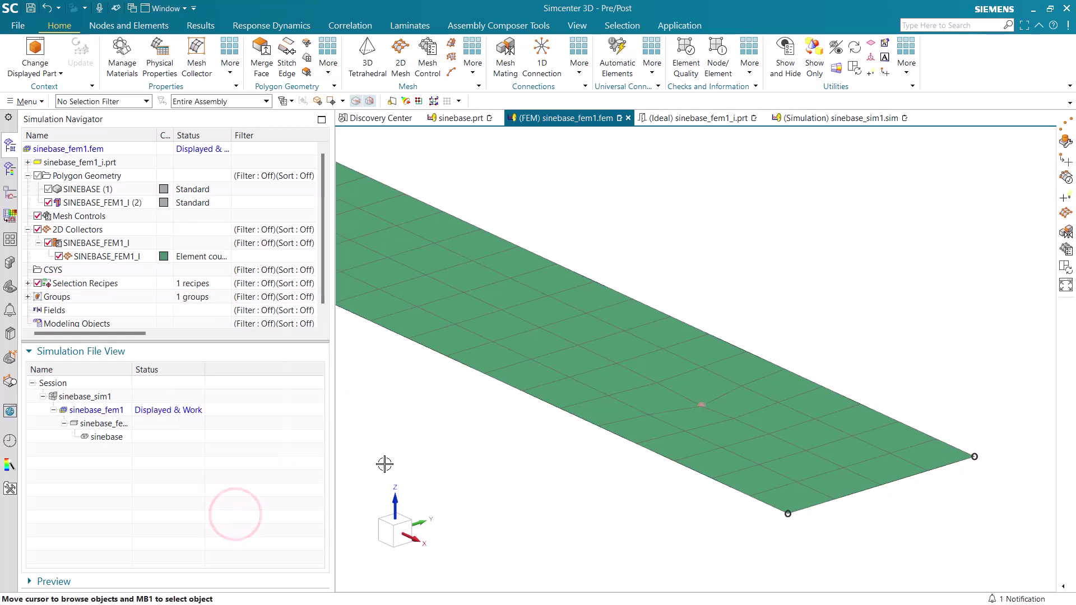
{"action": "left_click", "coordinate": [492, 448]}
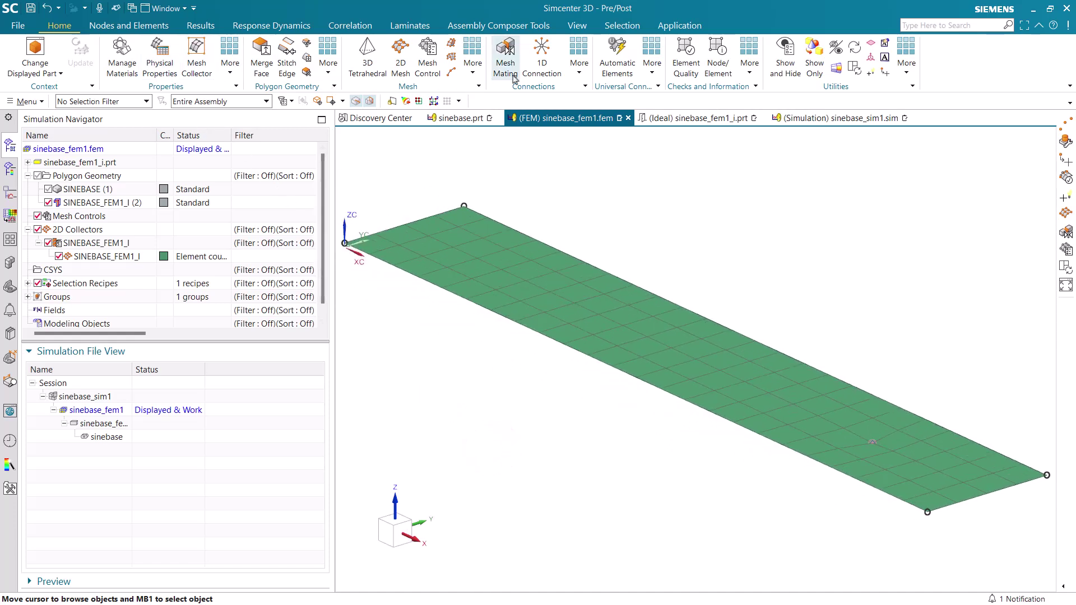
- Create a point at X 0, Y 1, Z -1
{"action": "left_click", "coordinate": [27, 101]}
{"action": "left_click", "coordinate": [56, 156]}
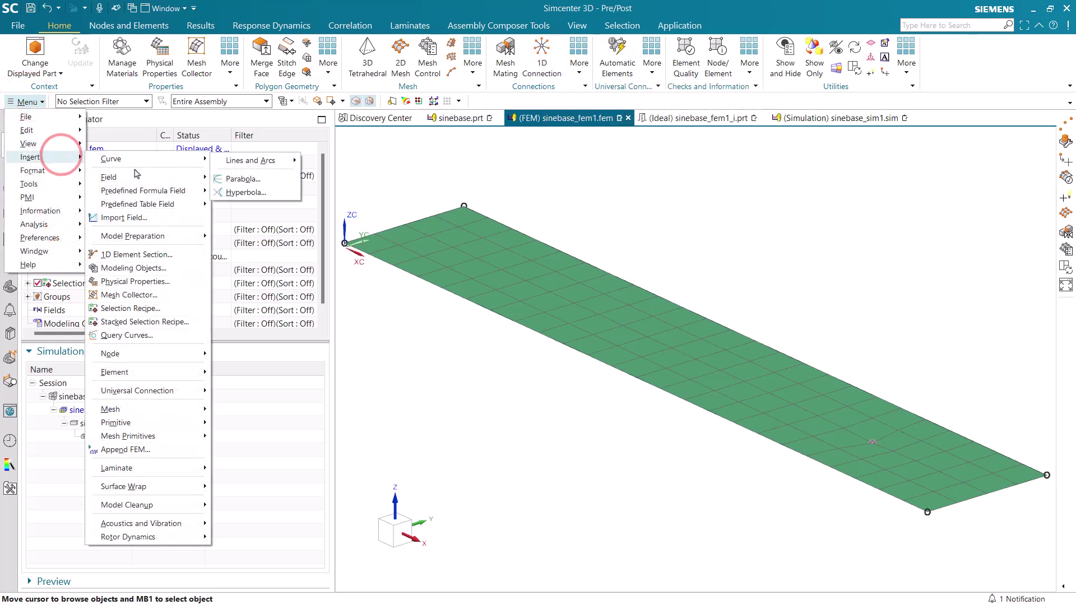
{"action": "left_click", "coordinate": [158, 235]}
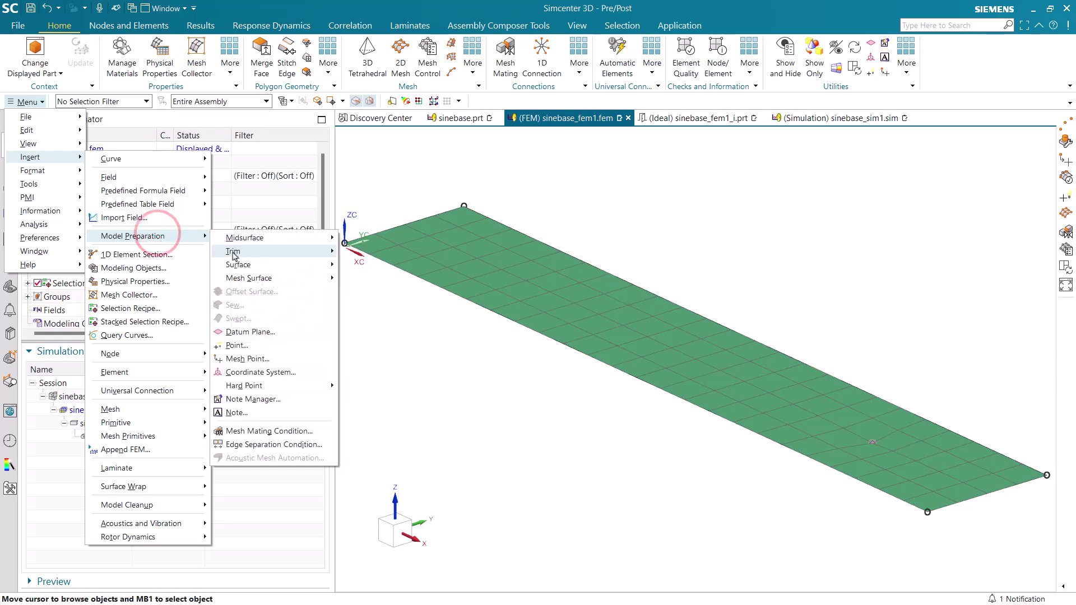
{"action": "left_click", "coordinate": [255, 346]}
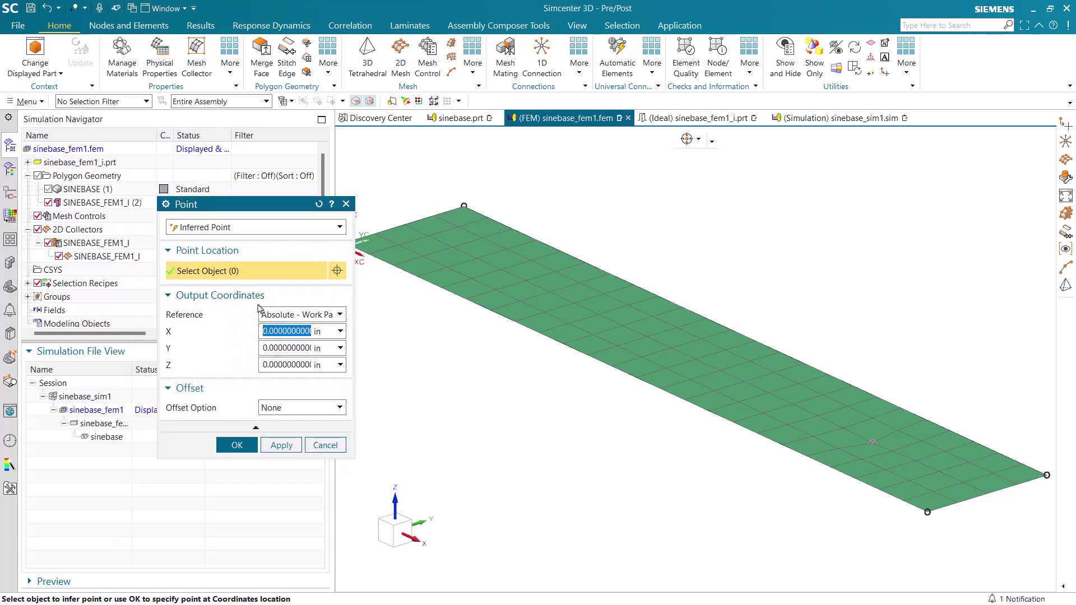
{"action": "left_click", "coordinate": [277, 353]}
{"action": "type", "text": "1"}
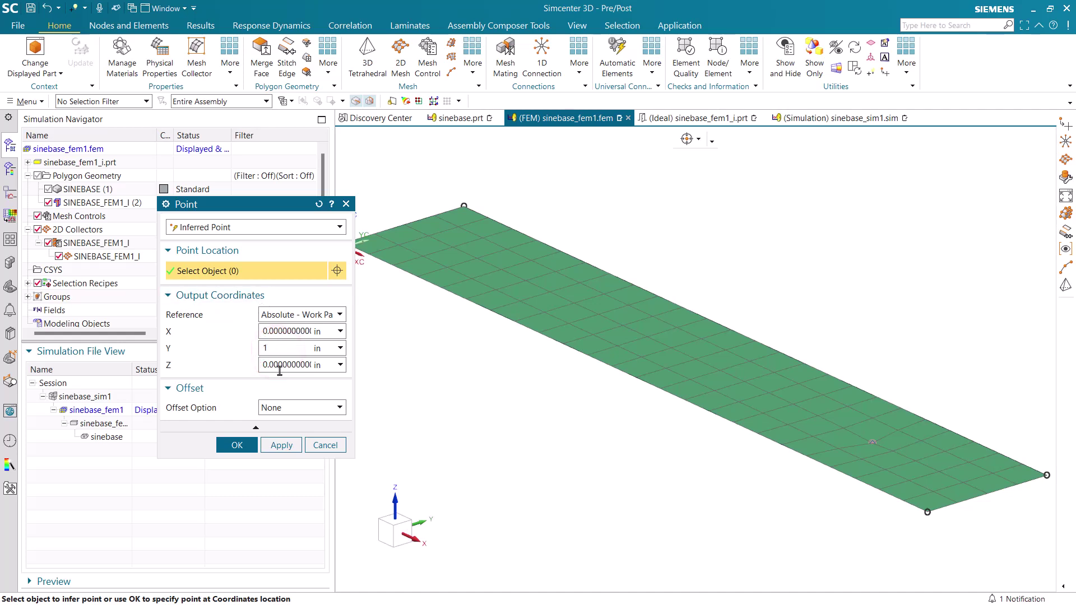
{"action": "left_click", "coordinate": [280, 367]}
{"action": "type", "text": "-1"}
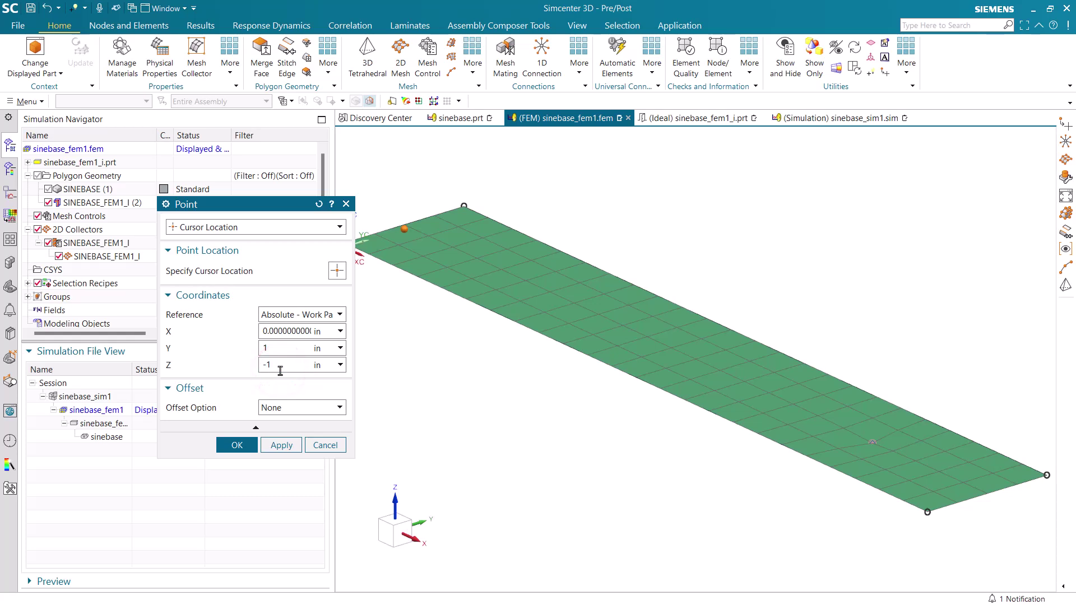
{"action": "left_click", "coordinate": [242, 445]}
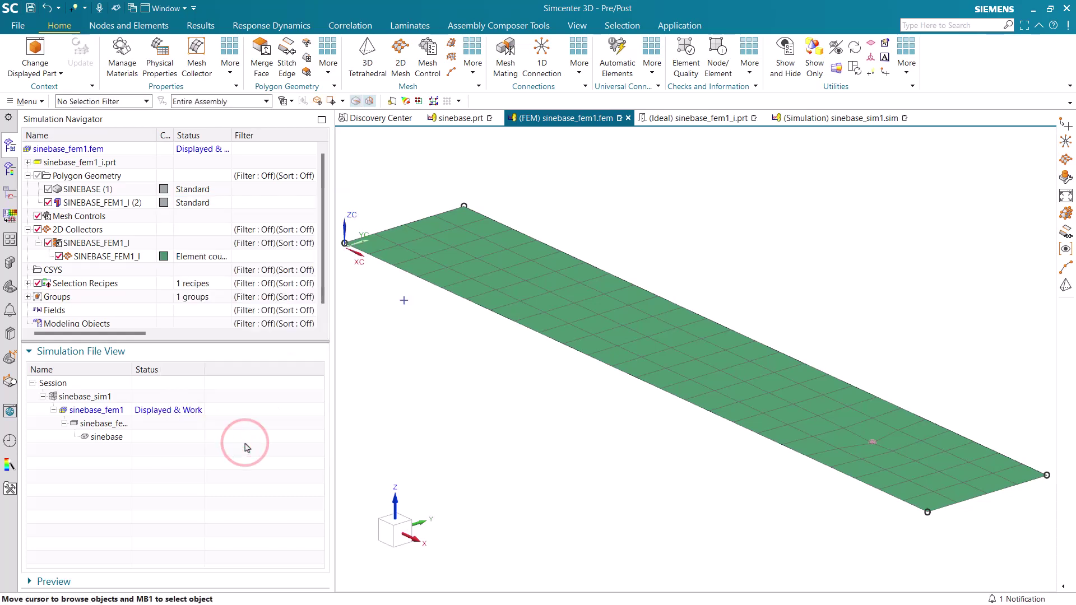
- Connect the new point to the plate's end edge with an RBE2 point-to-edge connection
{"action": "left_click", "coordinate": [541, 66]}
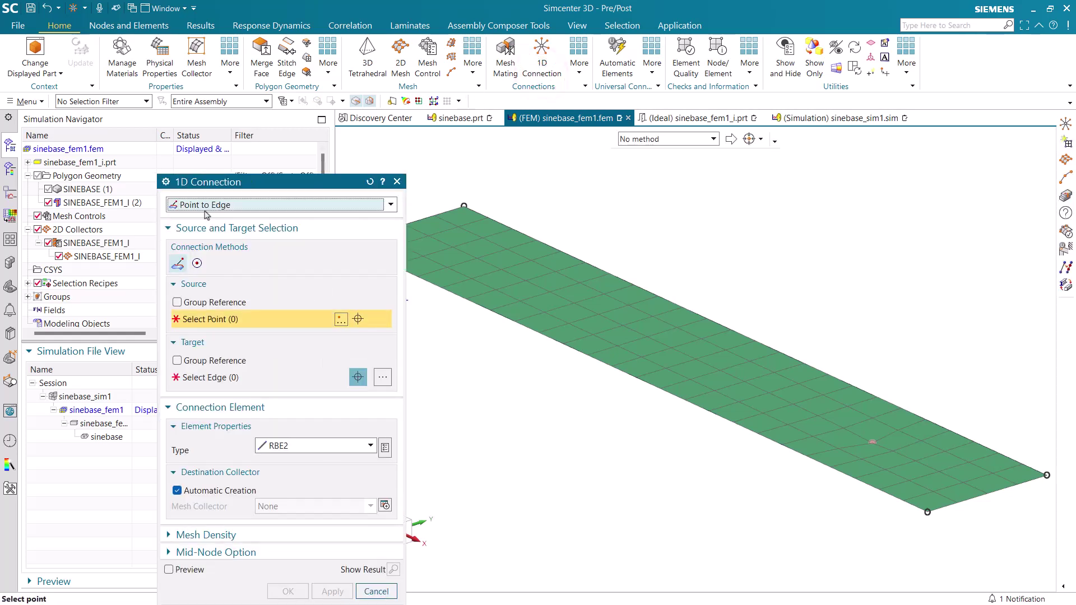
{"action": "scroll", "coordinate": [636, 357], "scroll_direction": "down", "scroll_amount": 1}
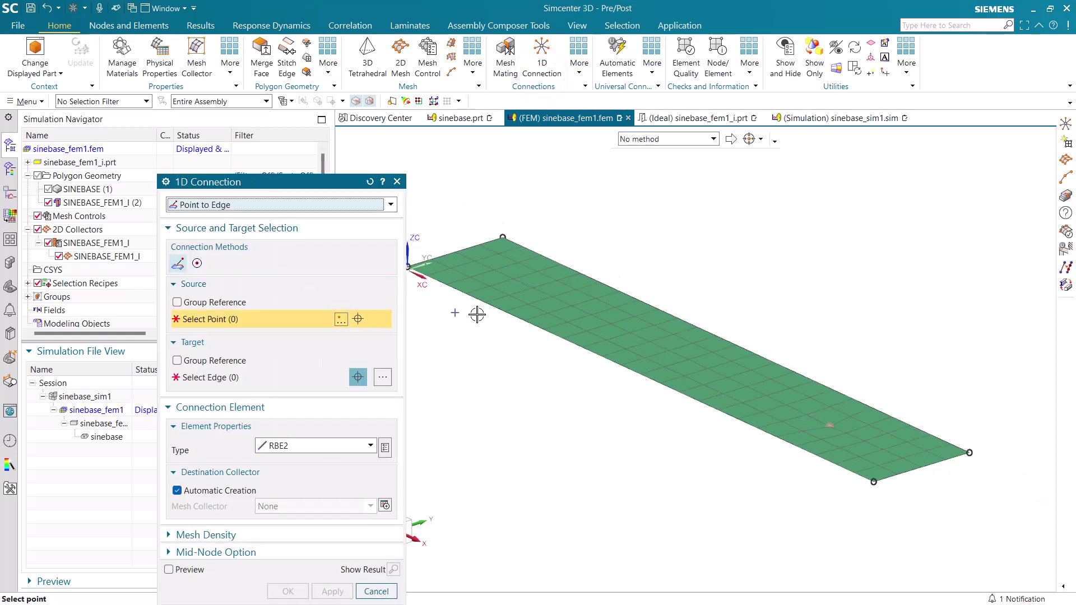
{"action": "left_click", "coordinate": [457, 315]}
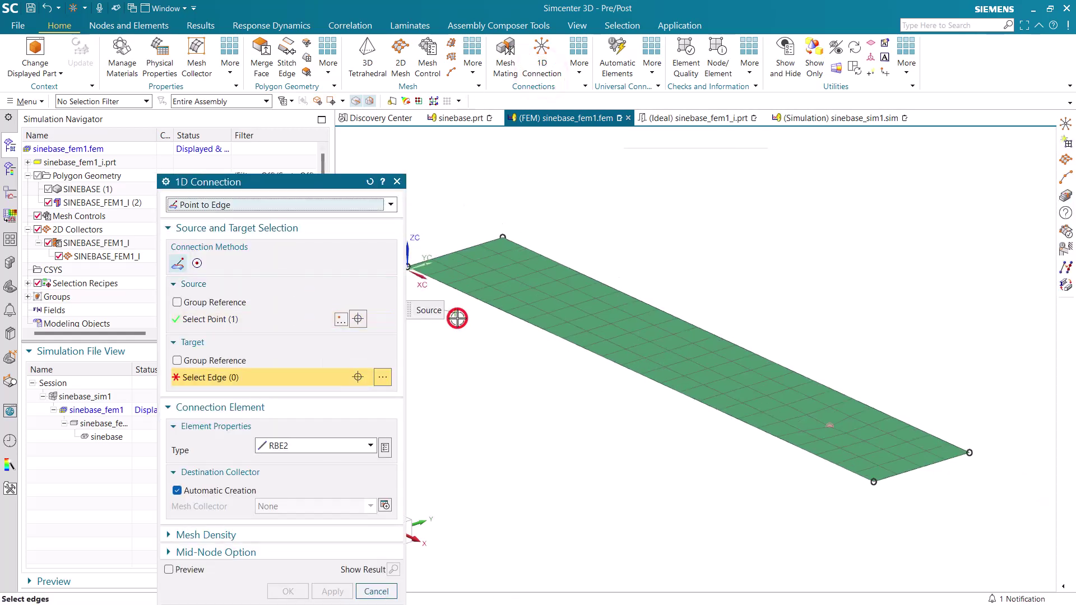
{"action": "left_click", "coordinate": [457, 255]}
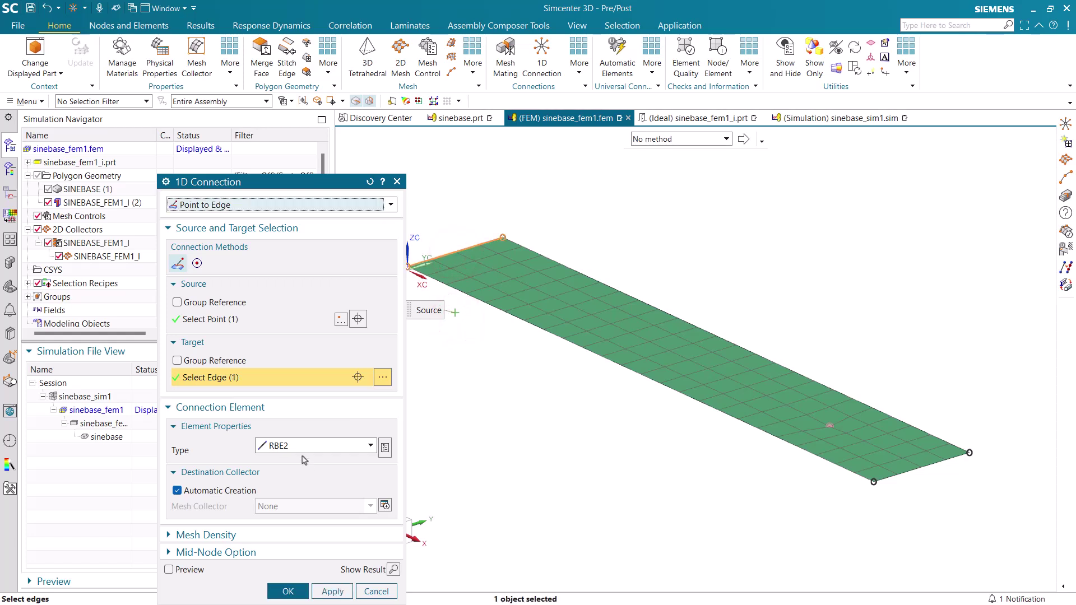
{"action": "left_click", "coordinate": [288, 591]}
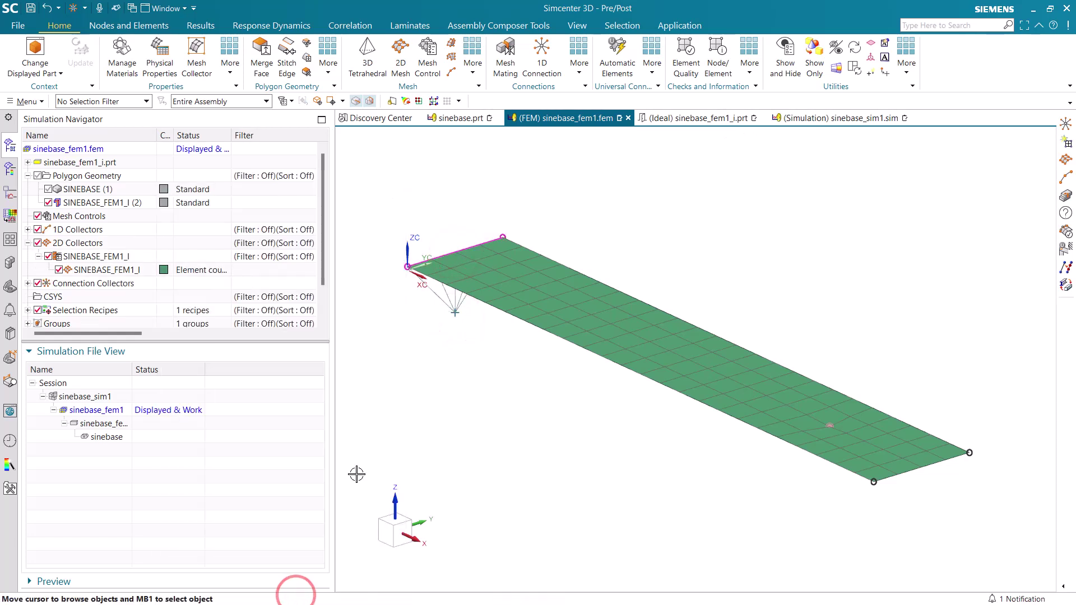
- Switch to sinebase_sim1.sim and hide the SINEBASE plate body to show the mesh
{"action": "left_click", "coordinate": [826, 124]}
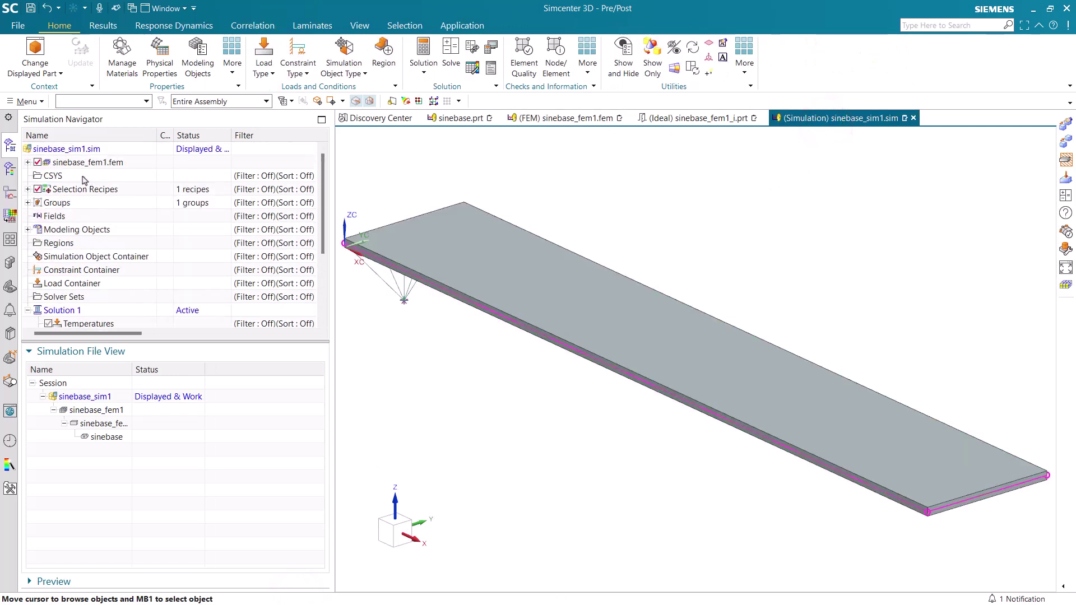
{"action": "left_click", "coordinate": [27, 163]}
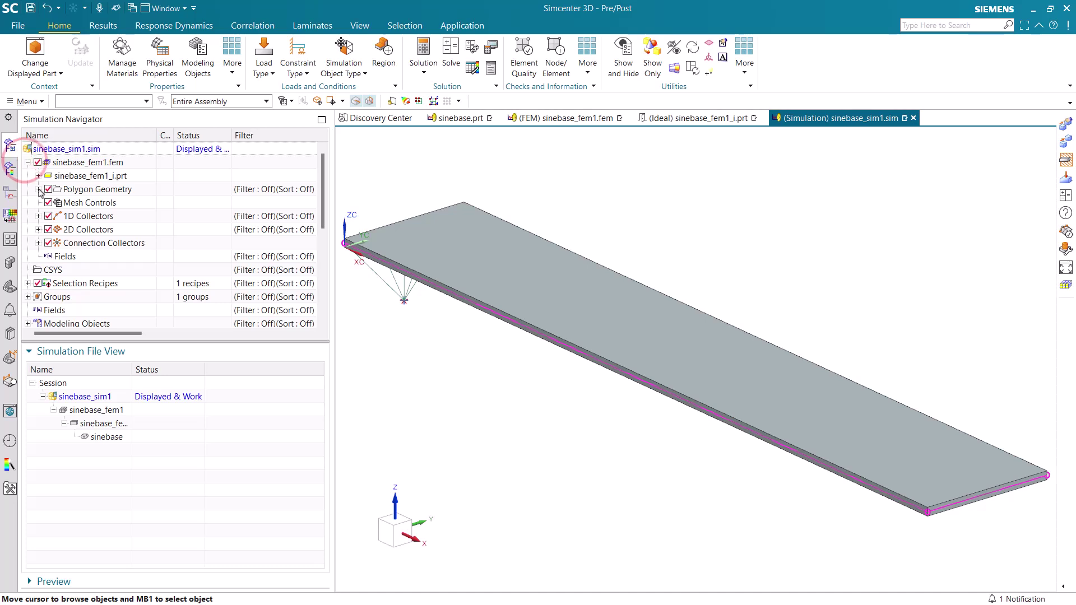
{"action": "left_click", "coordinate": [38, 189]}
{"action": "left_click", "coordinate": [58, 202]}
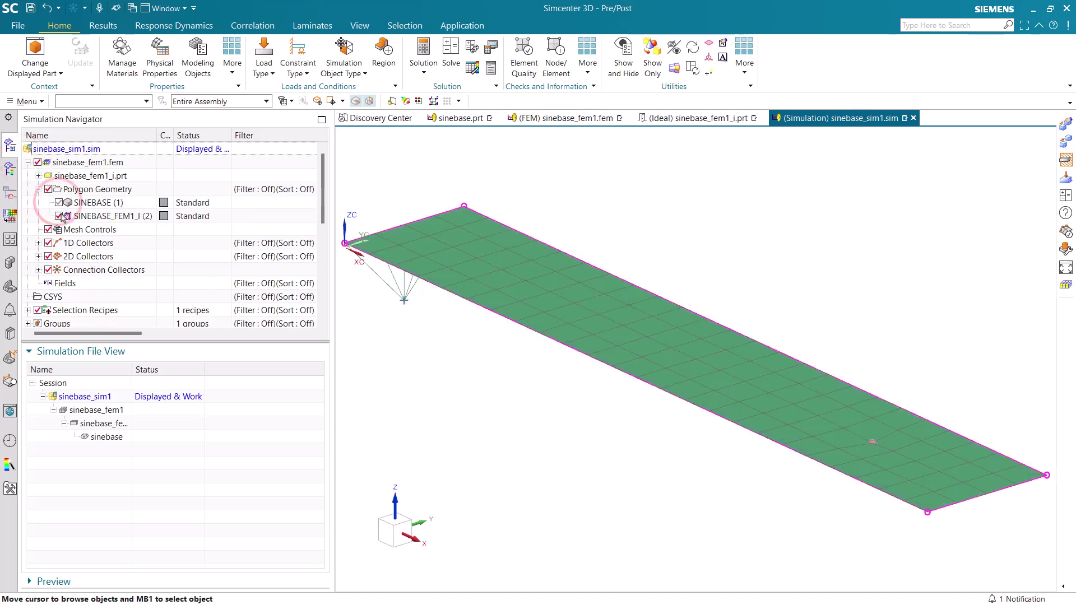
- Add a user-defined constraint on the connection point with all DOFs fixed except DOF3 free
{"action": "left_click", "coordinate": [296, 66]}
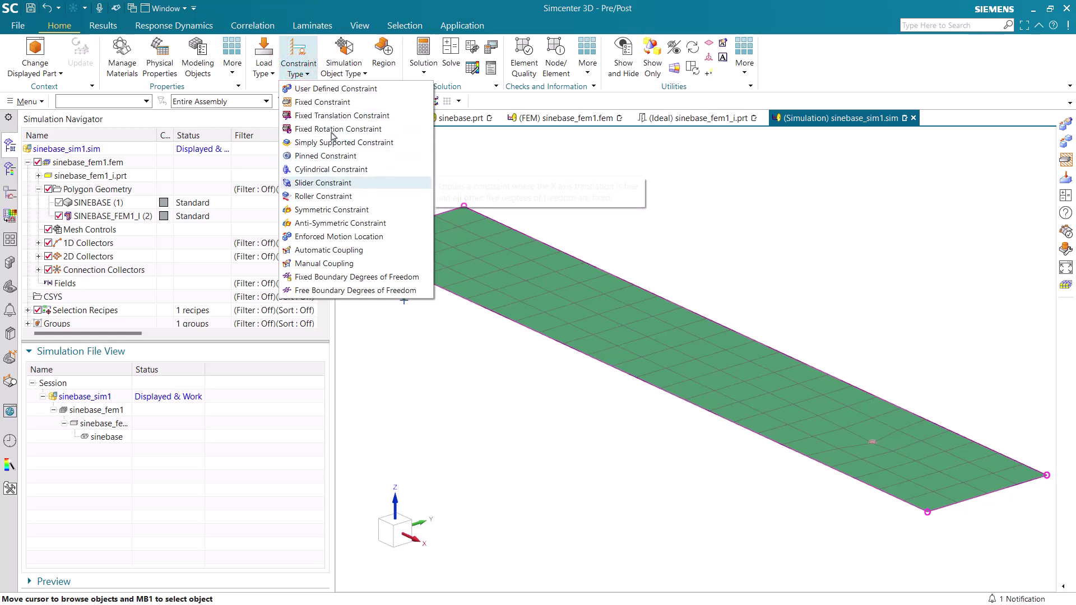
{"action": "left_click", "coordinate": [337, 90]}
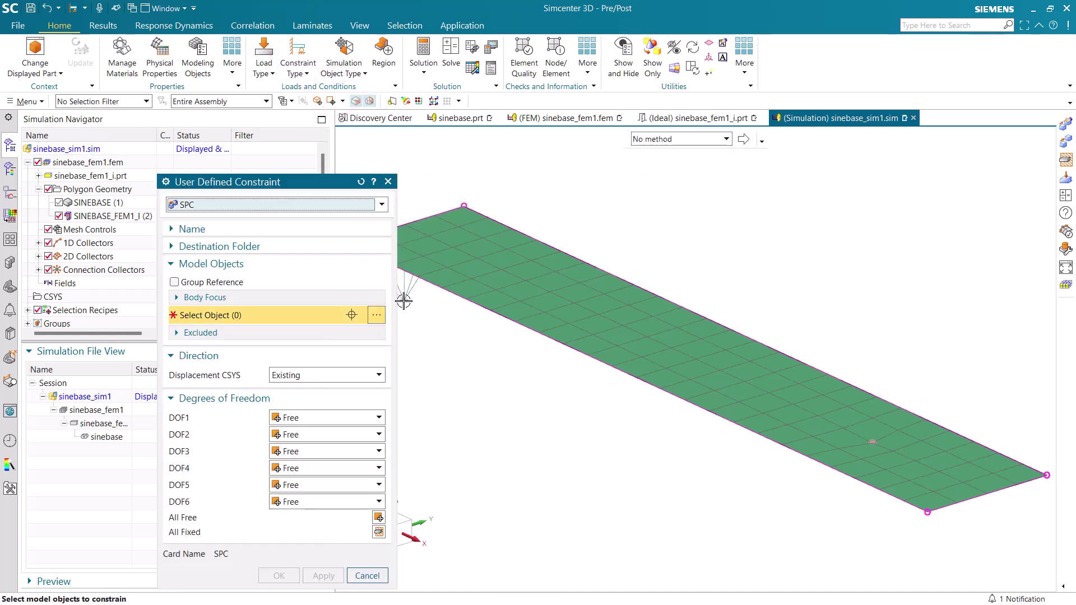
{"action": "left_click", "coordinate": [404, 301]}
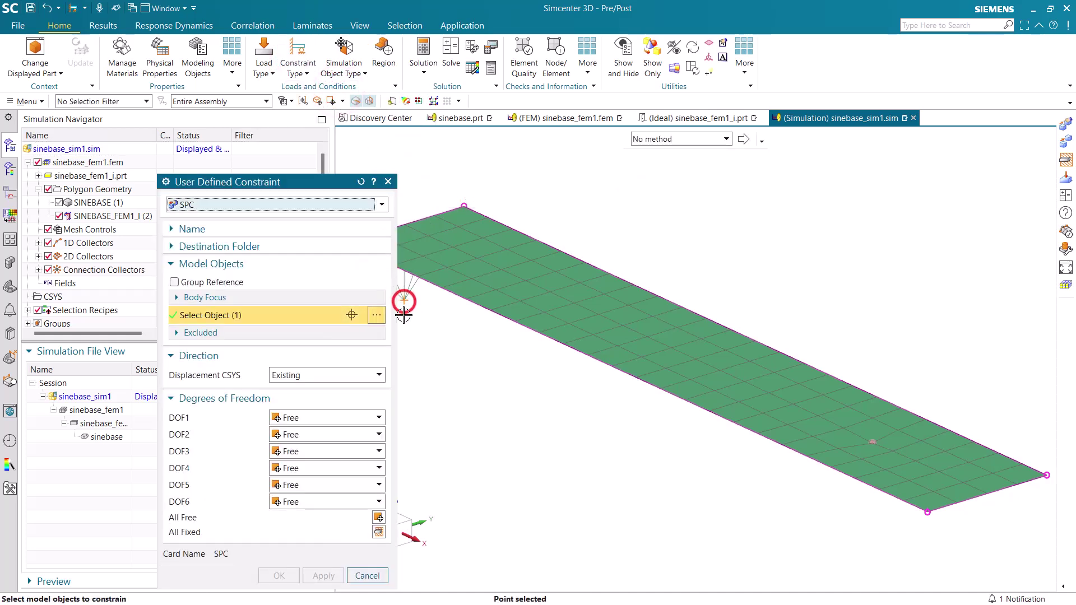
{"action": "left_click", "coordinate": [373, 530]}
{"action": "left_click", "coordinate": [338, 451]}
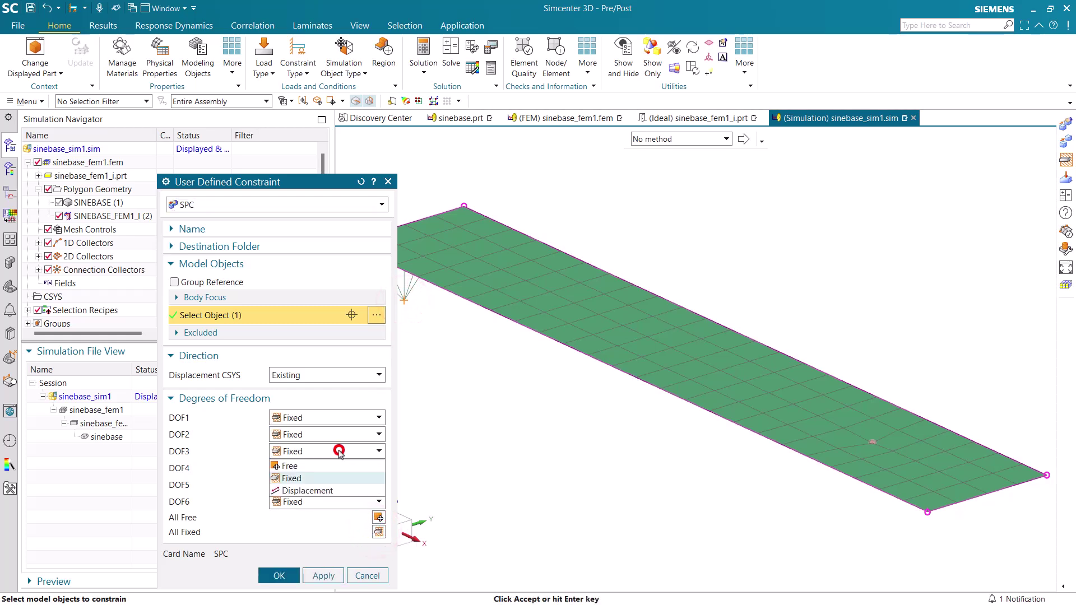
{"action": "left_click", "coordinate": [330, 466]}
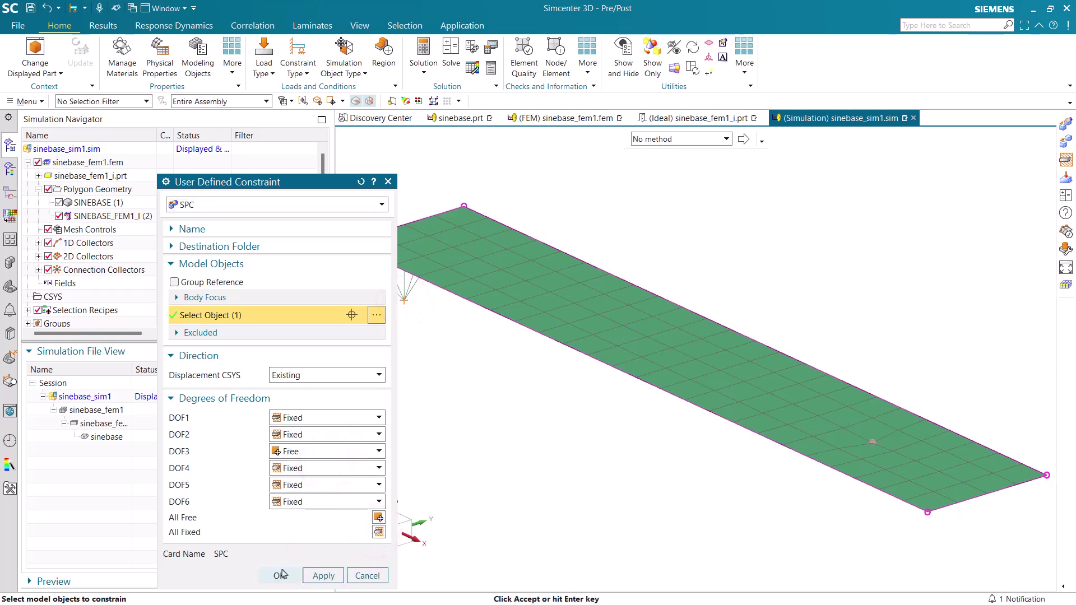
{"action": "left_click", "coordinate": [279, 576]}
{"action": "left_click", "coordinate": [297, 64]}
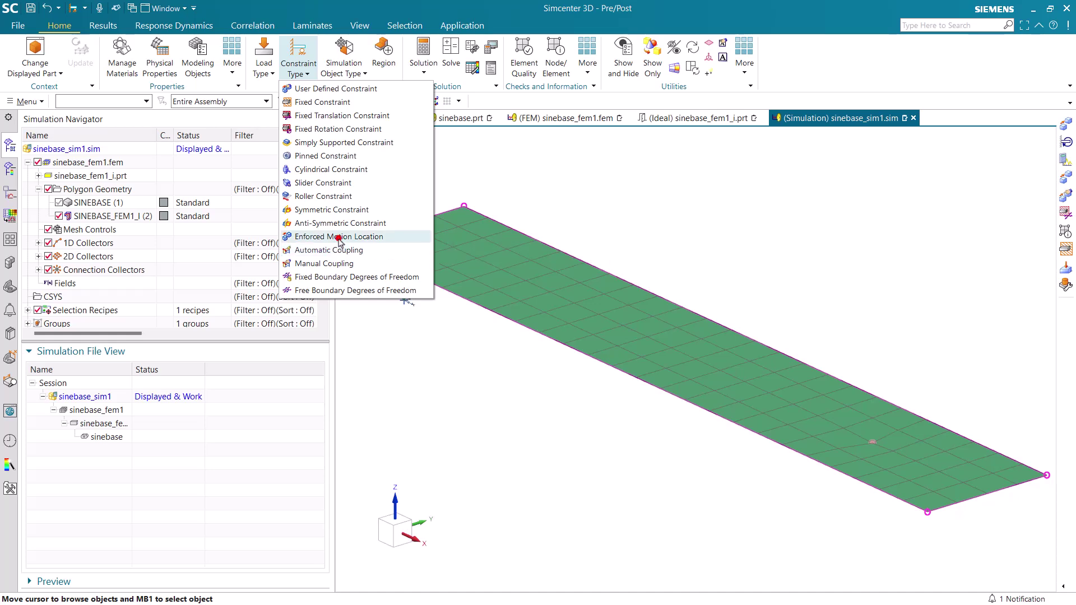
- Add an Enforced Motion Location on the connection point with DOF3 enforced
{"action": "left_click", "coordinate": [338, 237]}
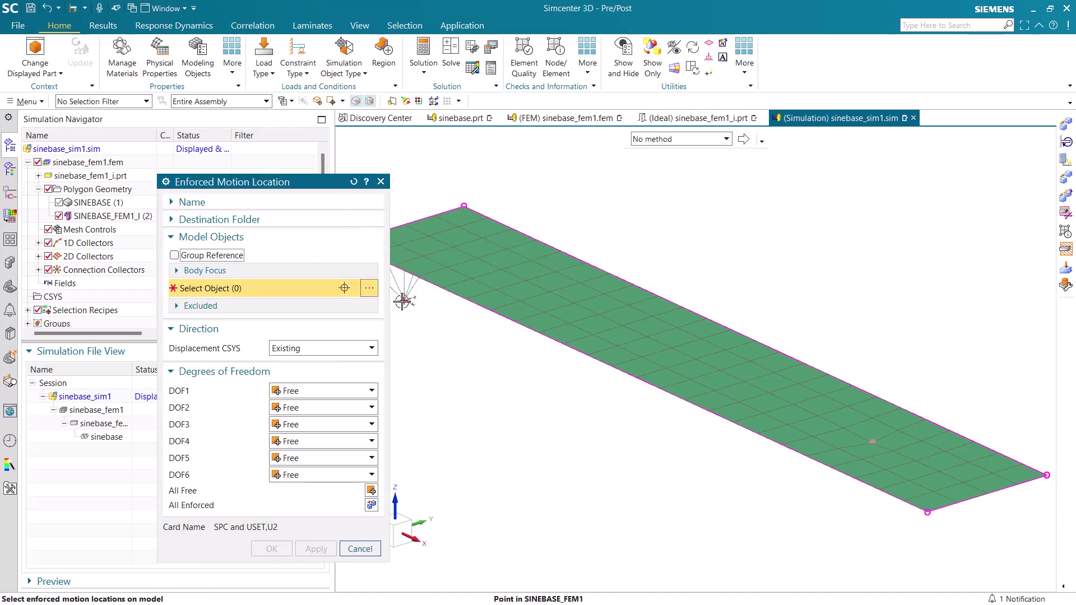
{"action": "left_click", "coordinate": [330, 425]}
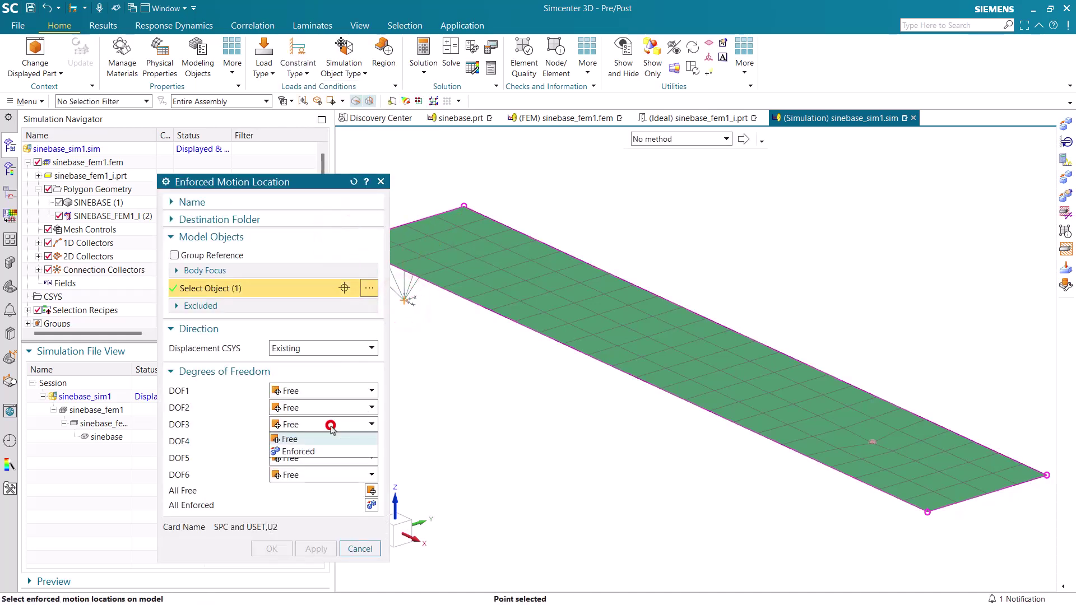
{"action": "left_click", "coordinate": [320, 451]}
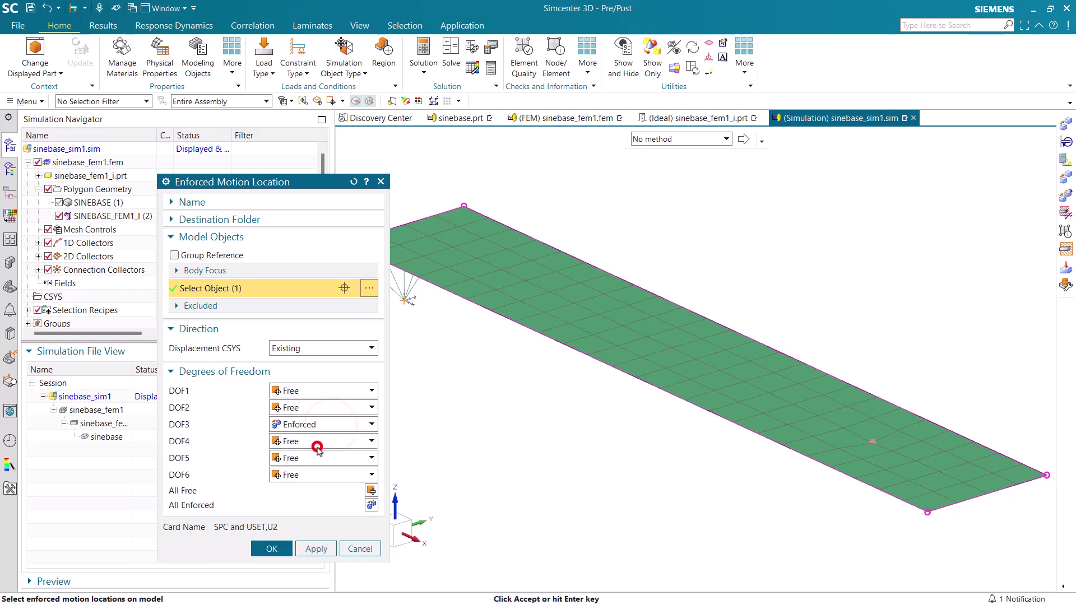
{"action": "left_click", "coordinate": [272, 548]}
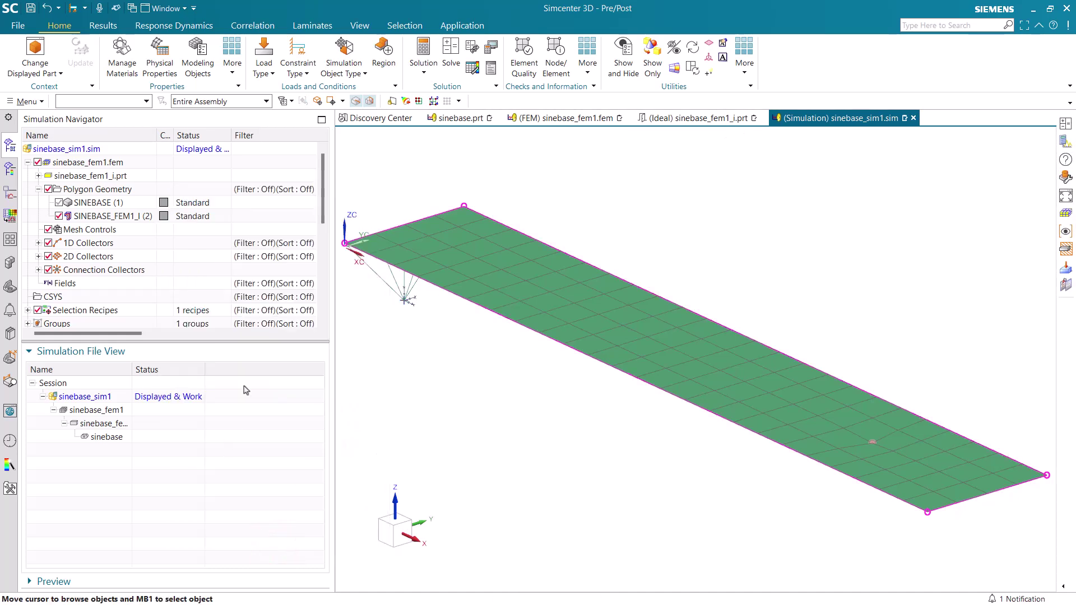
- Solve Solution 1 with current options, skip reviewing results, and close the solver Information and Job Monitor windows
{"action": "left_click", "coordinate": [451, 53]}
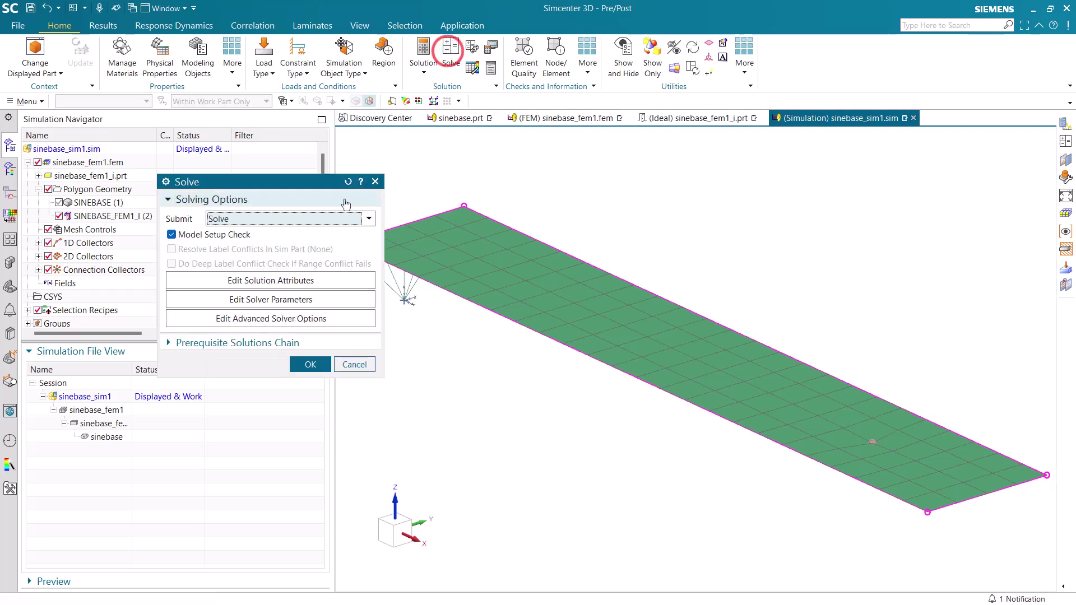
{"action": "left_click", "coordinate": [312, 364]}
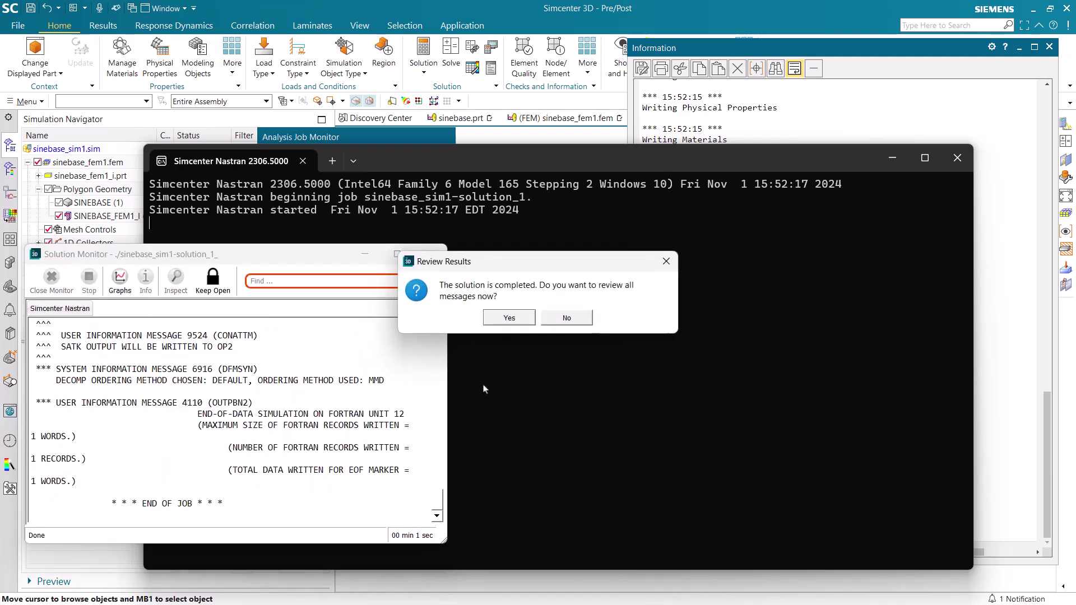
{"action": "left_click", "coordinate": [557, 318]}
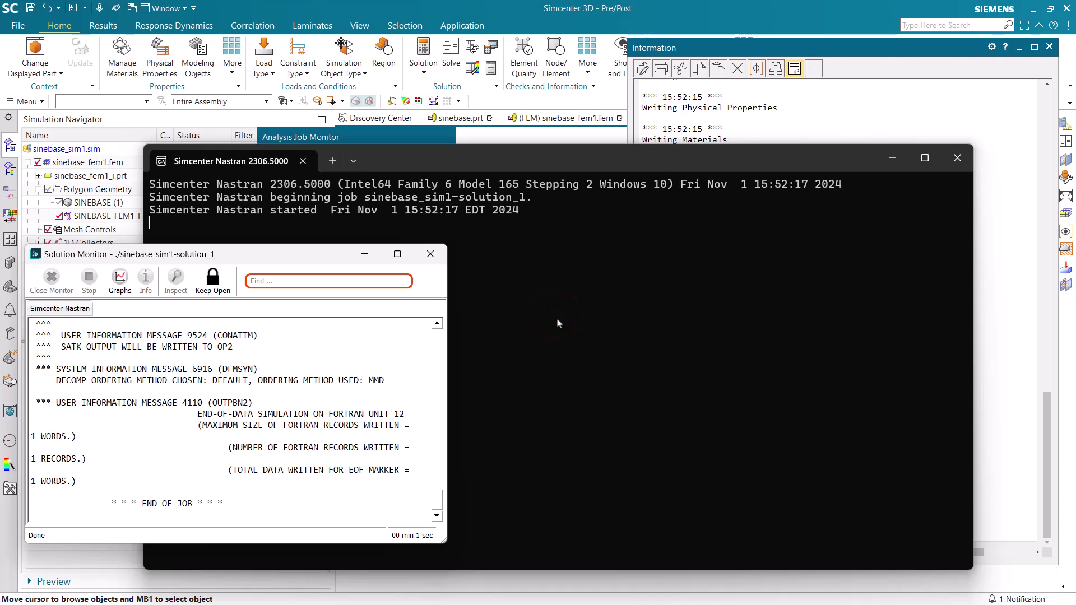
{"action": "left_click", "coordinate": [1049, 48]}
{"action": "left_click", "coordinate": [350, 353]}
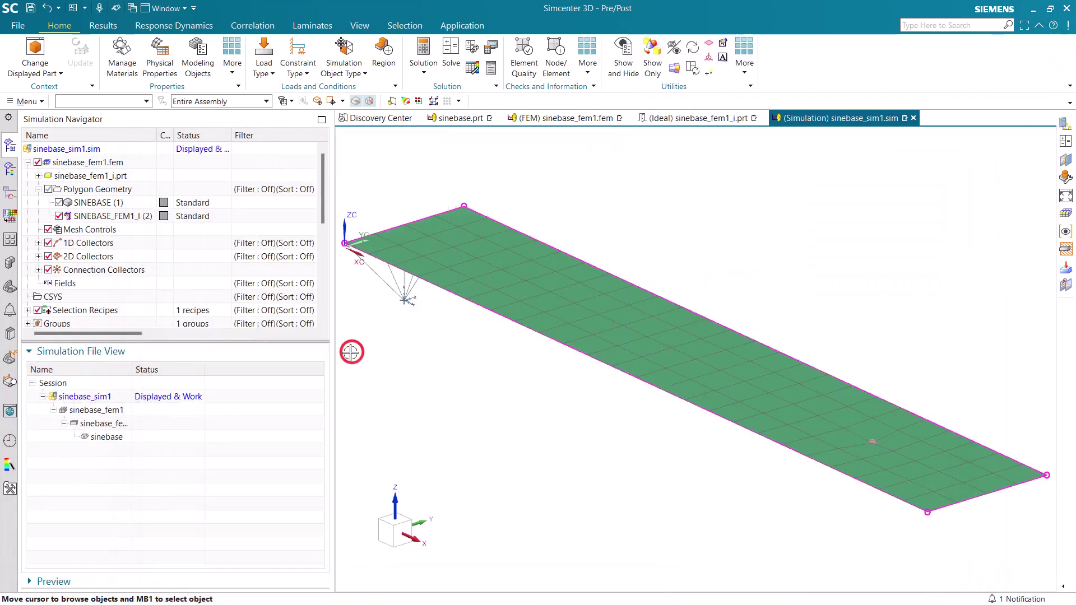
- Create Response Dynamics 1 from Solution 1
{"action": "left_click_drag", "start_coordinate": [297, 341], "coordinate": [297, 415]}
{"action": "scroll", "coordinate": [186, 325], "scroll_direction": "down", "scroll_amount": 1}
{"action": "scroll", "coordinate": [186, 325], "scroll_direction": "down", "scroll_amount": 3}
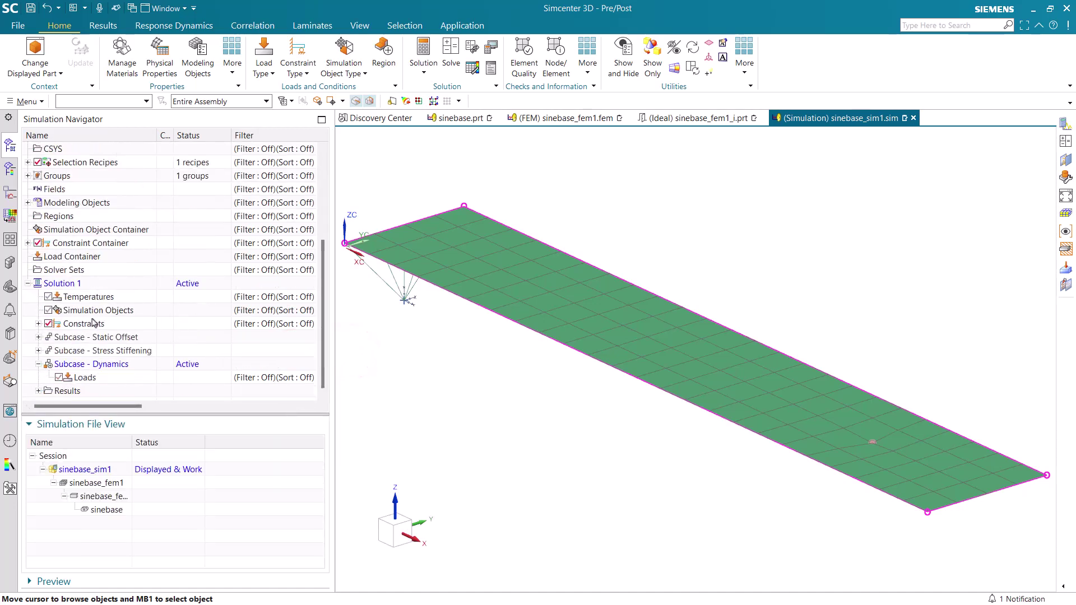
{"action": "left_click", "coordinate": [38, 391]}
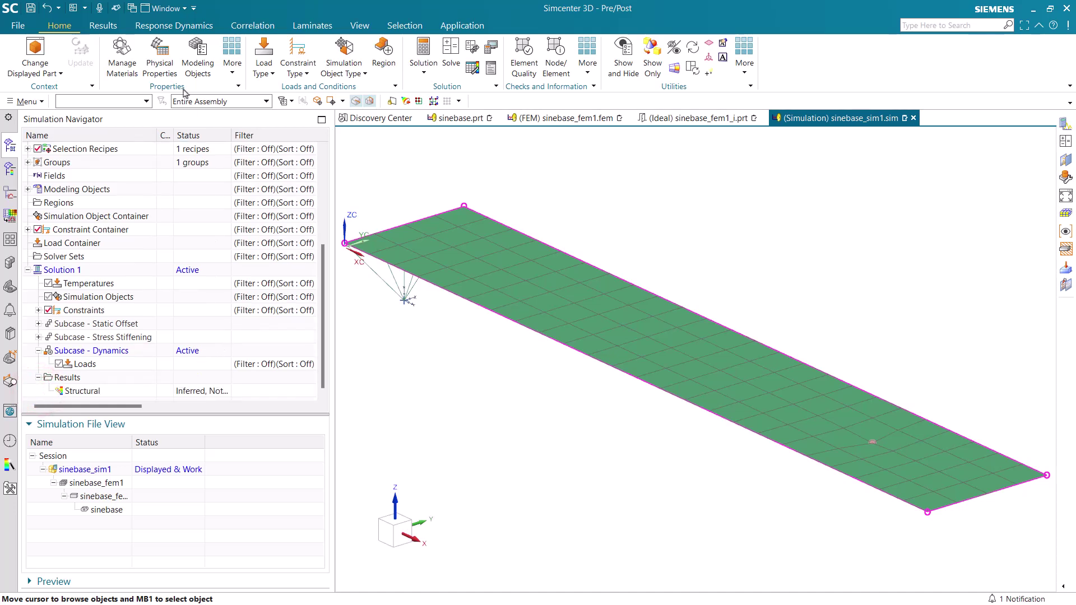
{"action": "left_click", "coordinate": [177, 29]}
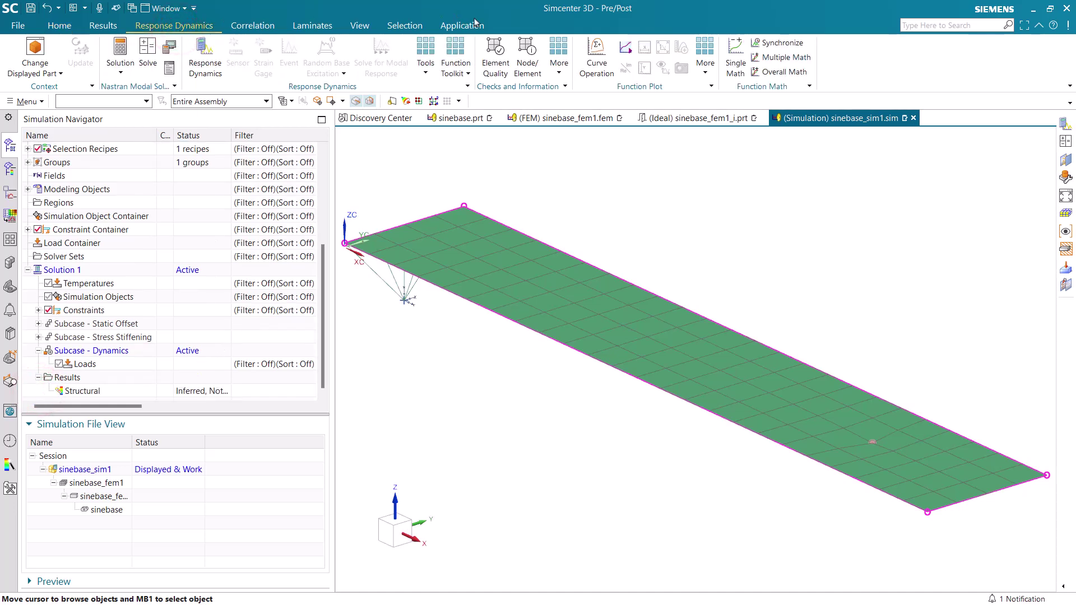
{"action": "right_click", "coordinate": [527, 29]}
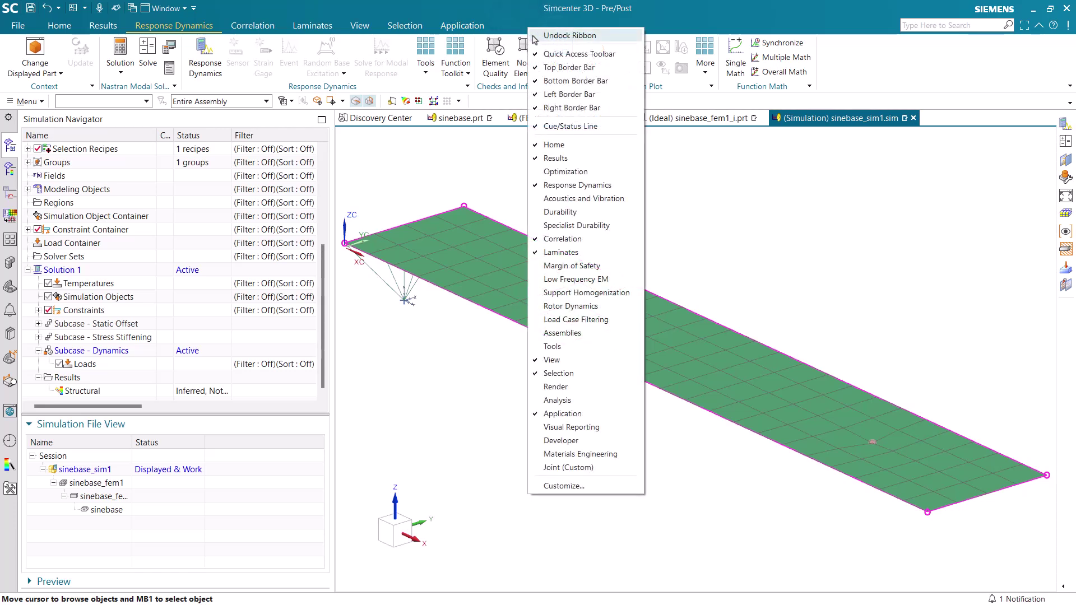
{"action": "left_click", "coordinate": [698, 183]}
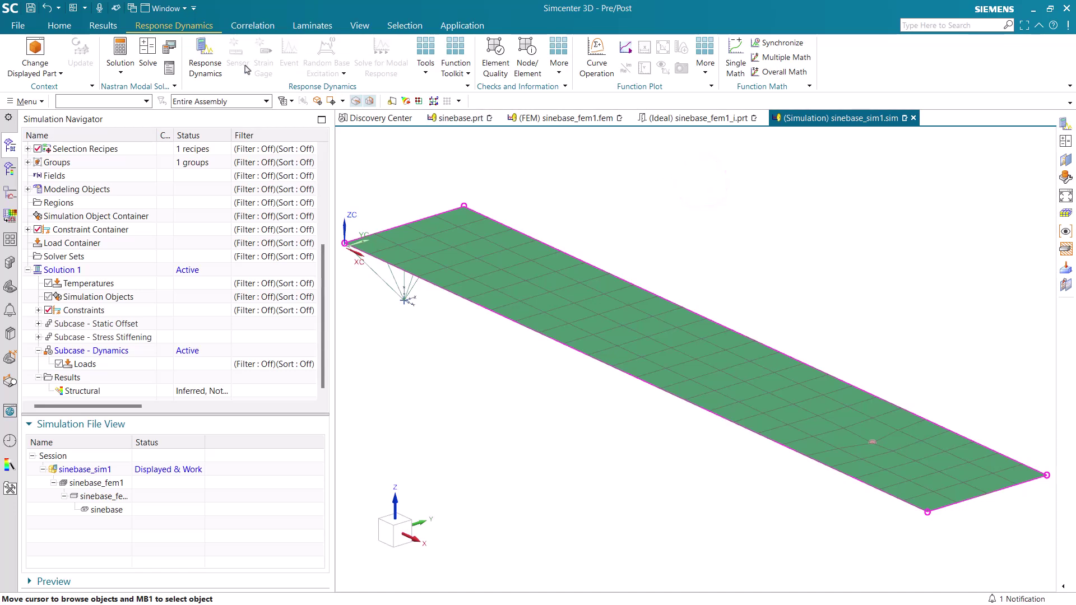
{"action": "left_click", "coordinate": [205, 56]}
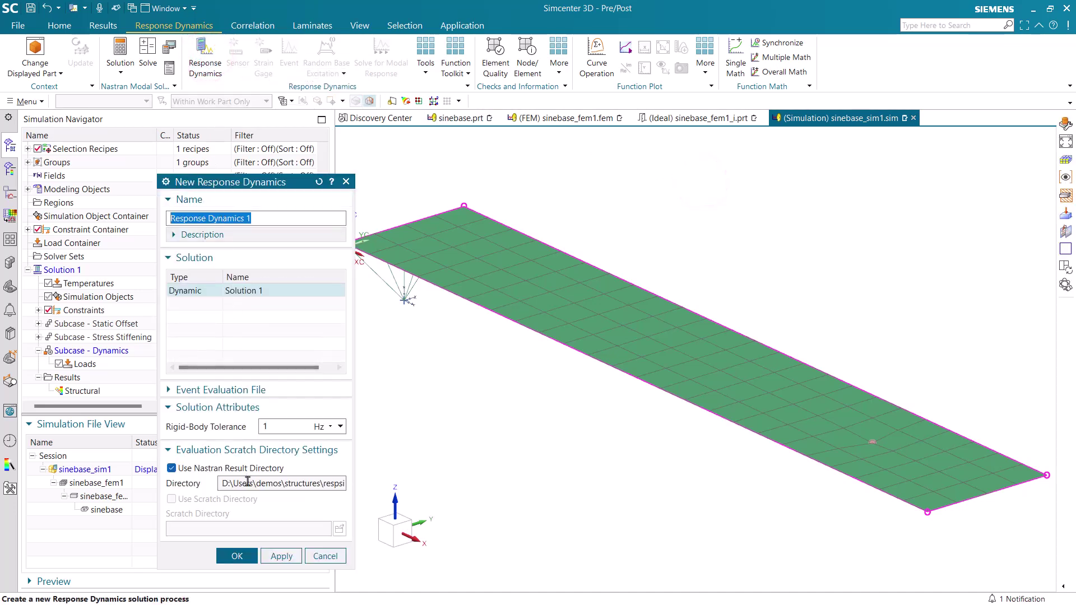
{"action": "left_click", "coordinate": [237, 557]}
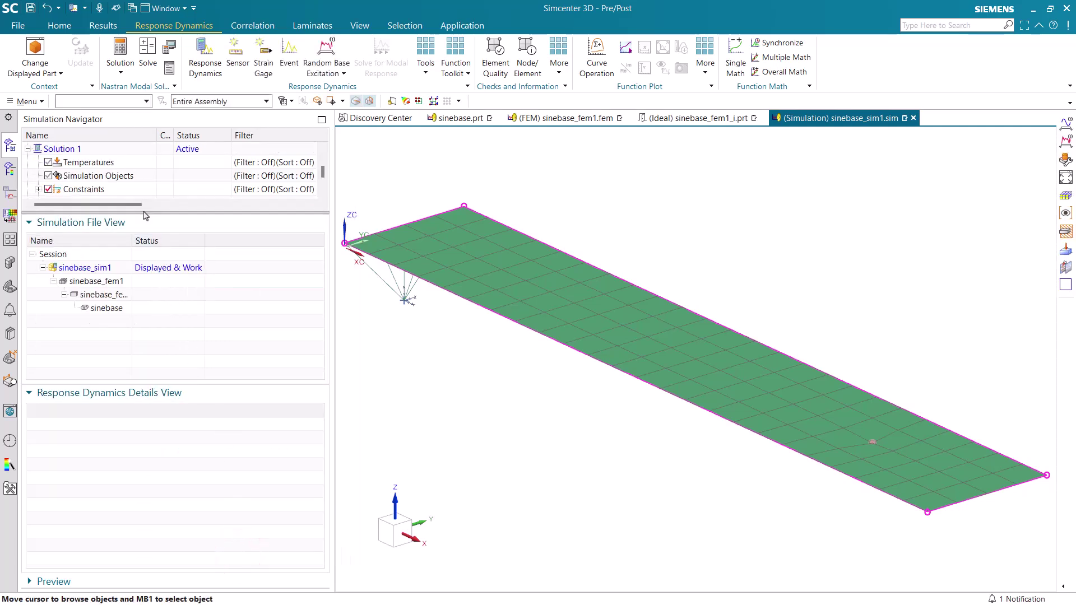
- Display the frequency table of the 10 normal modes, starting at 2.818e+01 Hz
{"action": "left_click_drag", "start_coordinate": [143, 213], "coordinate": [136, 351]}
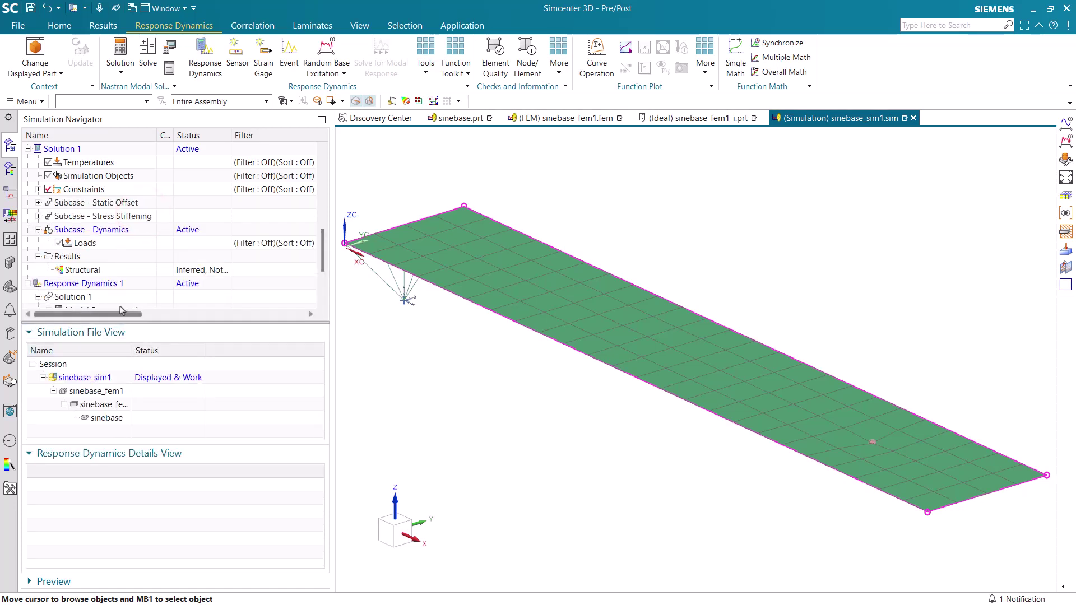
{"action": "scroll", "coordinate": [89, 264], "scroll_direction": "down", "scroll_amount": 3}
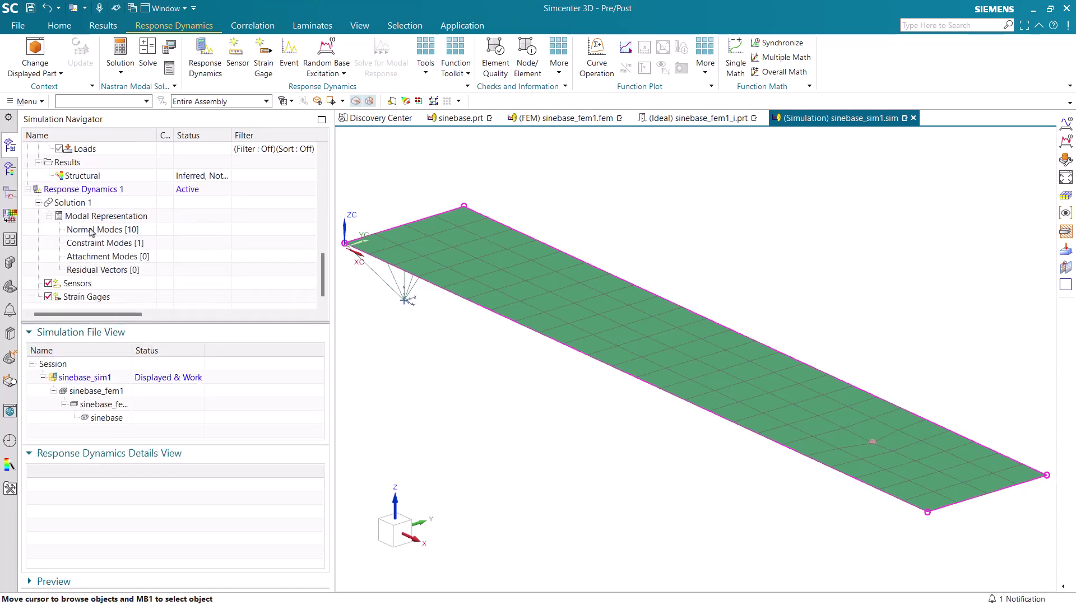
{"action": "left_click", "coordinate": [90, 230]}
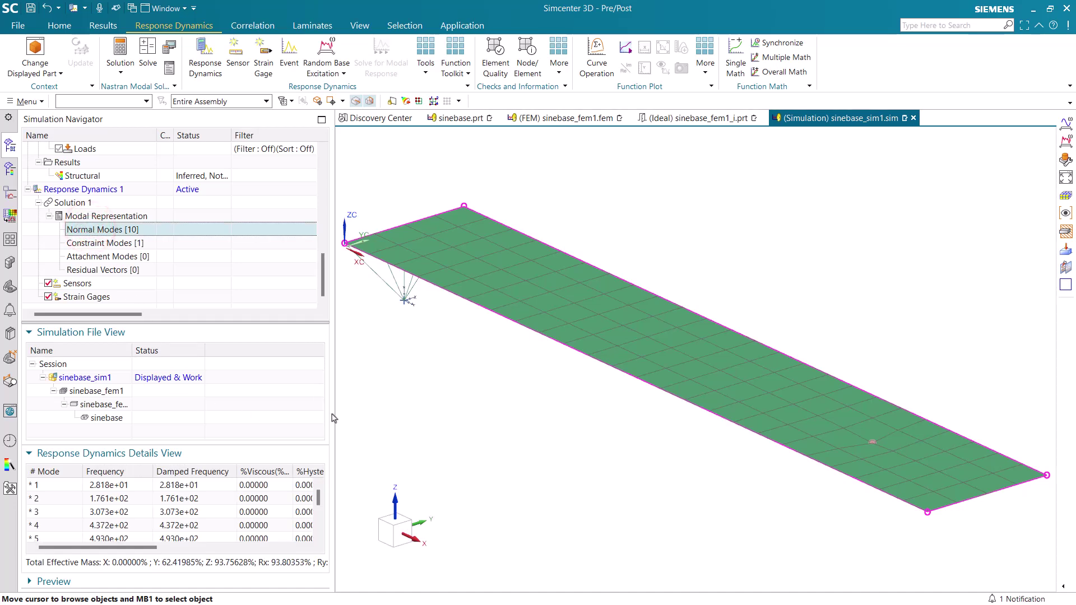
{"action": "left_click_drag", "start_coordinate": [332, 418], "coordinate": [495, 432]}
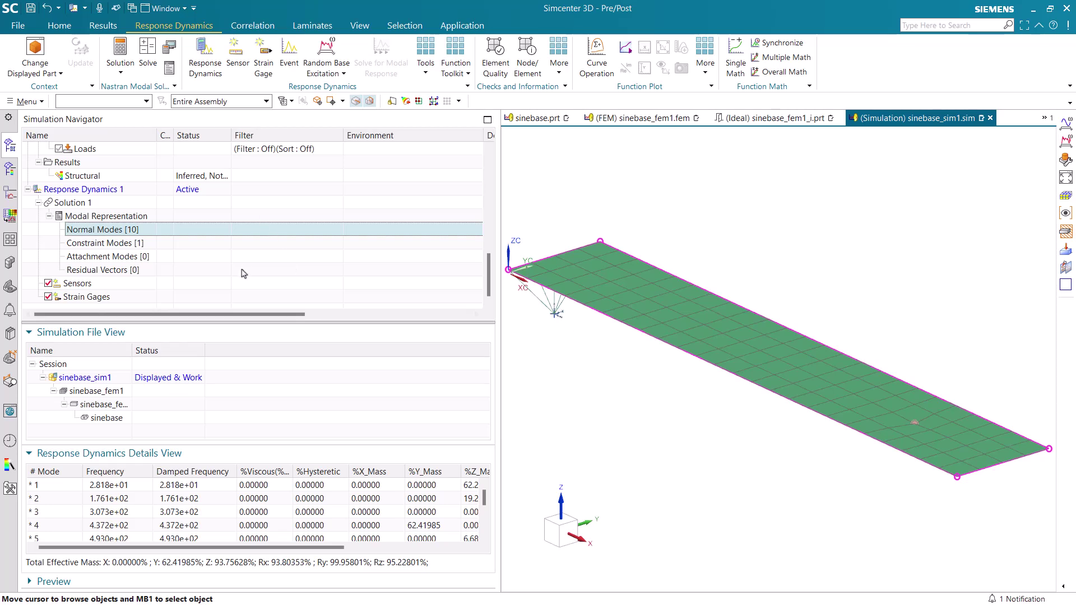
- Apply 2% viscous critical damping to Normal Modes [10] and recheck the updated mode table
{"action": "right_click", "coordinate": [73, 233]}
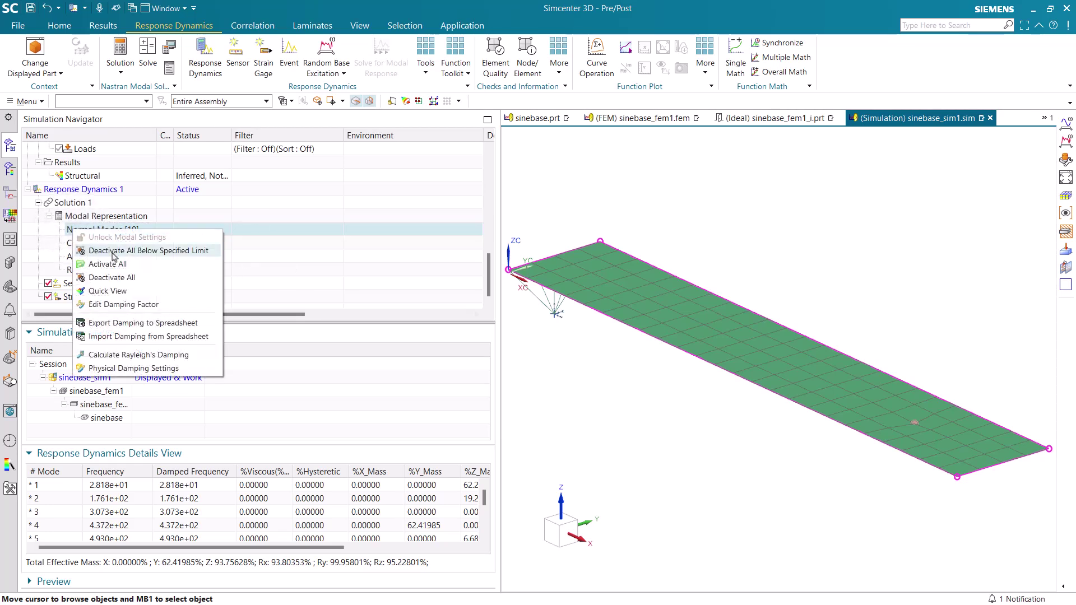
{"action": "left_click", "coordinate": [135, 303]}
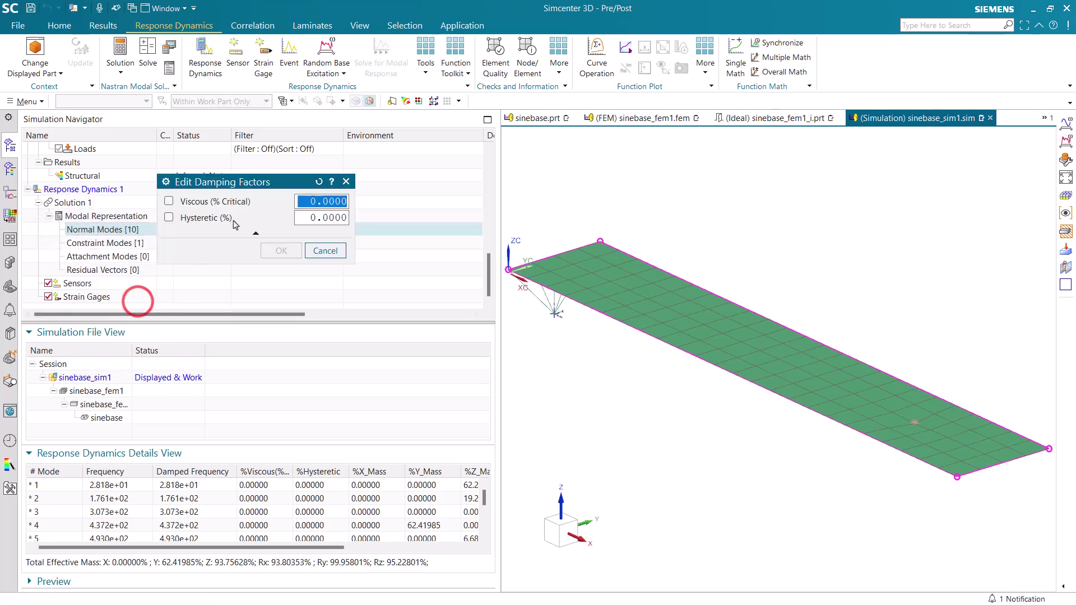
{"action": "left_click", "coordinate": [169, 201]}
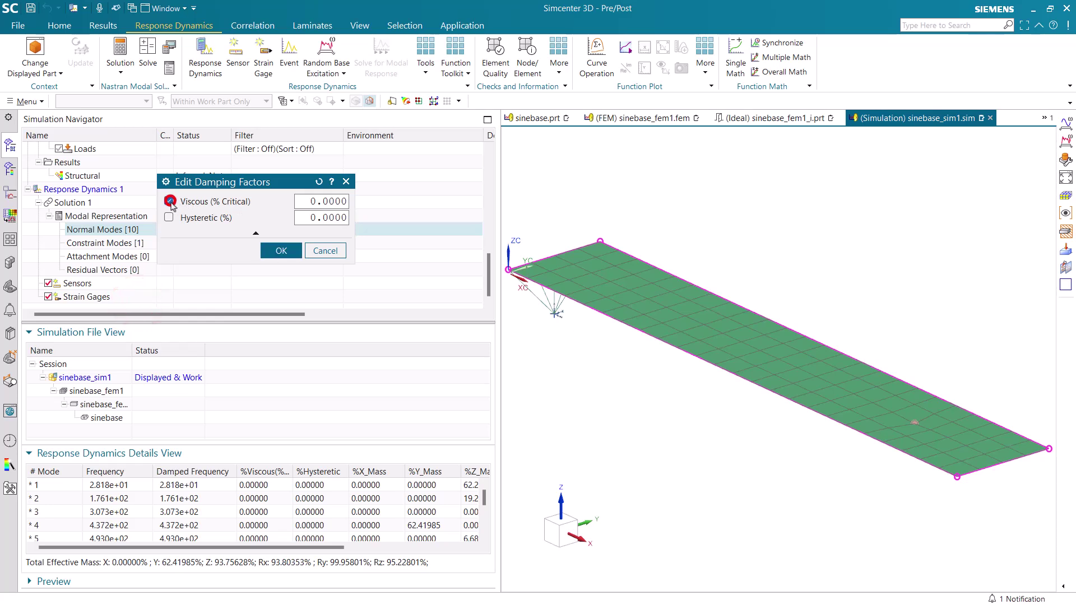
{"action": "left_click", "coordinate": [325, 203]}
{"action": "type", "text": "2"}
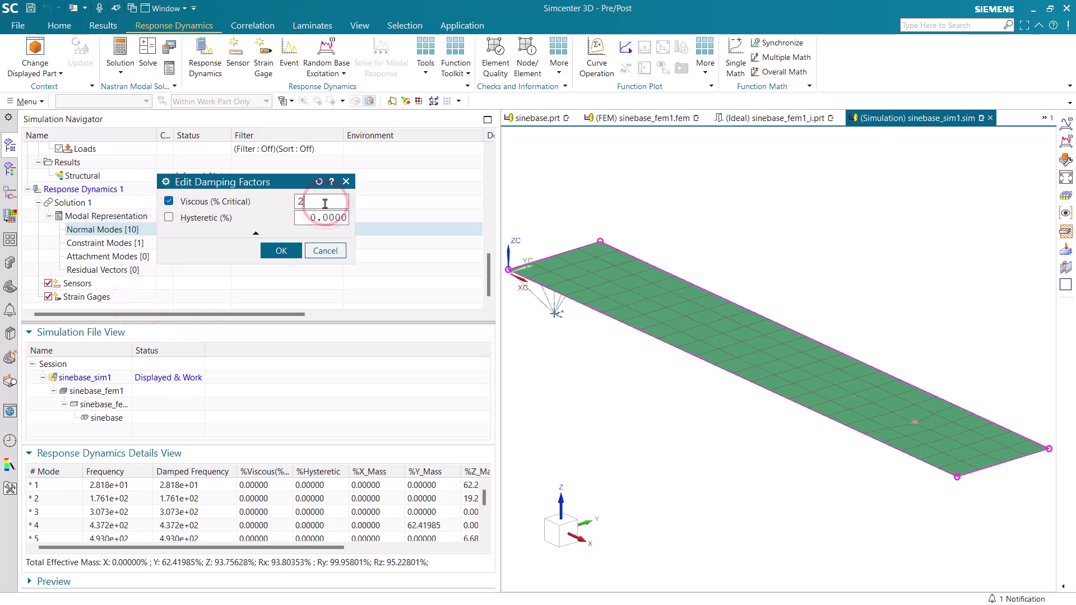
{"action": "left_click", "coordinate": [281, 250]}
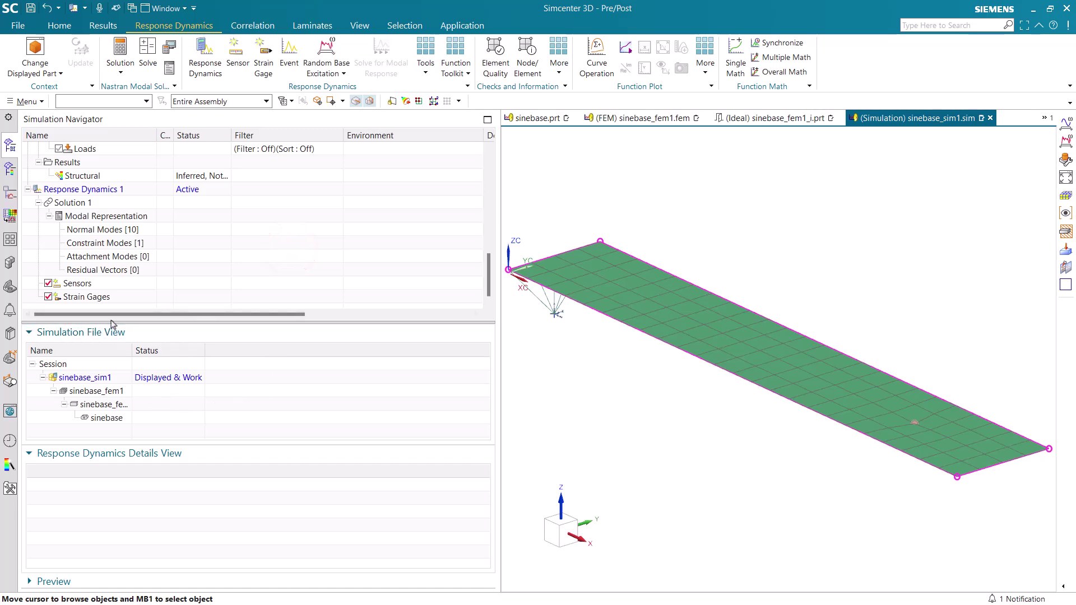
{"action": "left_click", "coordinate": [92, 230]}
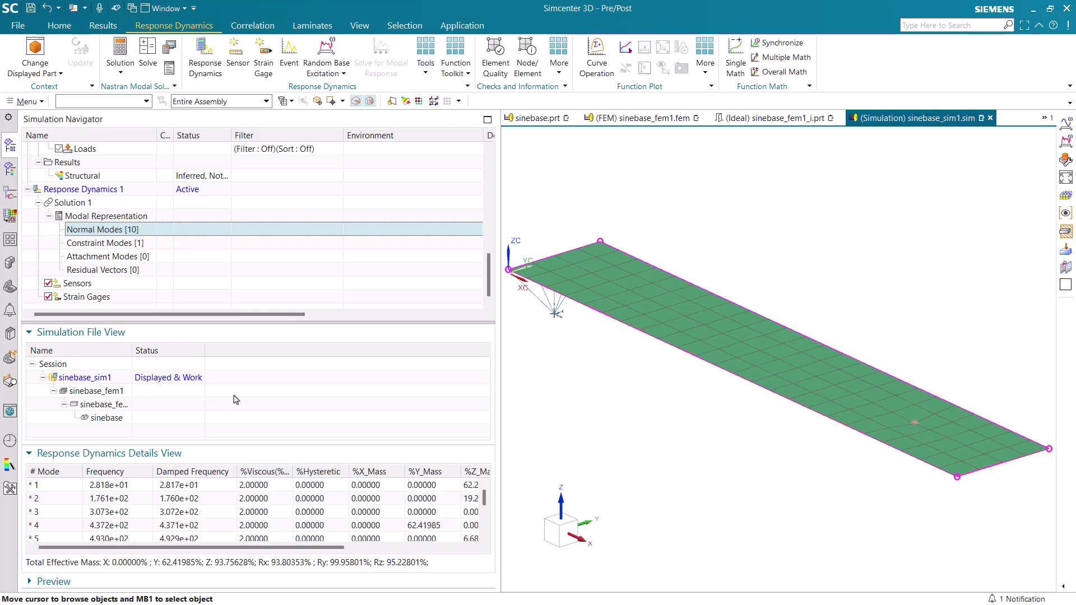
- Start a Sine Base Excitation event and enable acceleration spectra output at a node group
{"action": "left_click", "coordinate": [326, 63]}
{"action": "left_click", "coordinate": [344, 103]}
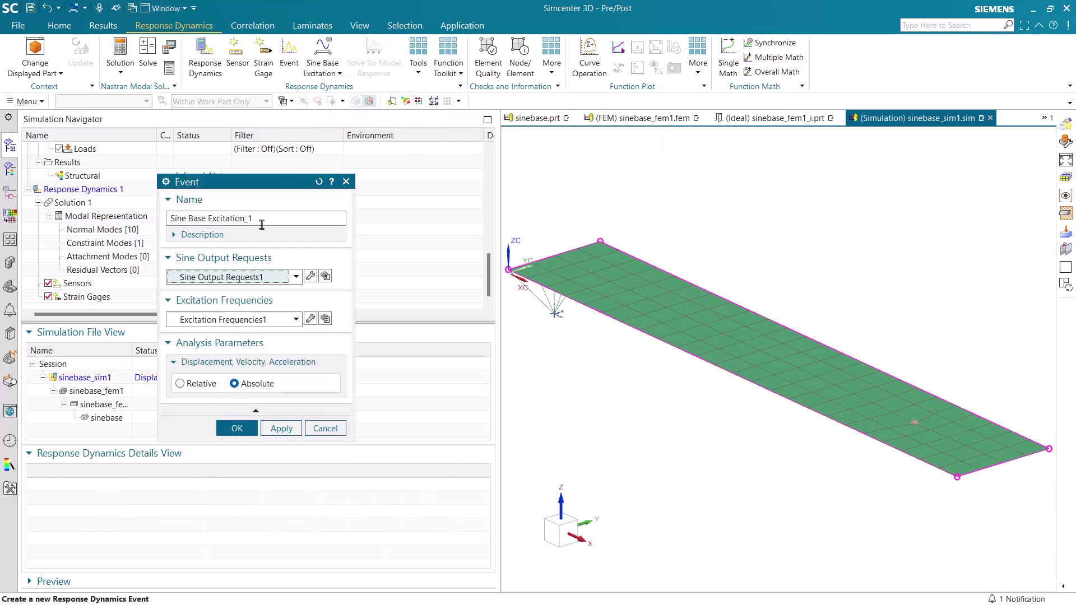
{"action": "left_click", "coordinate": [309, 277]}
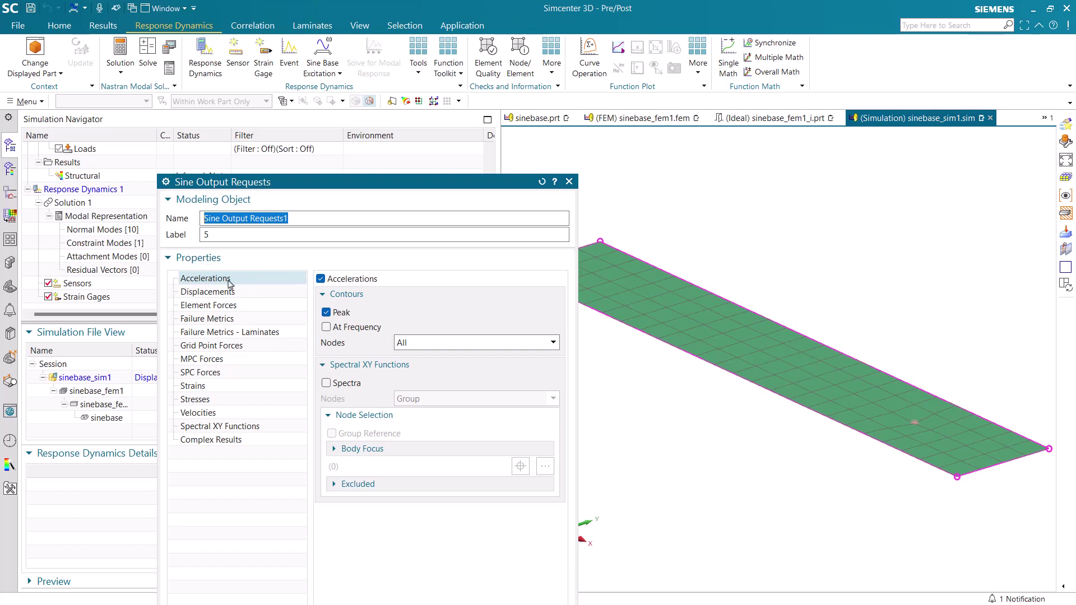
{"action": "left_click", "coordinate": [325, 385]}
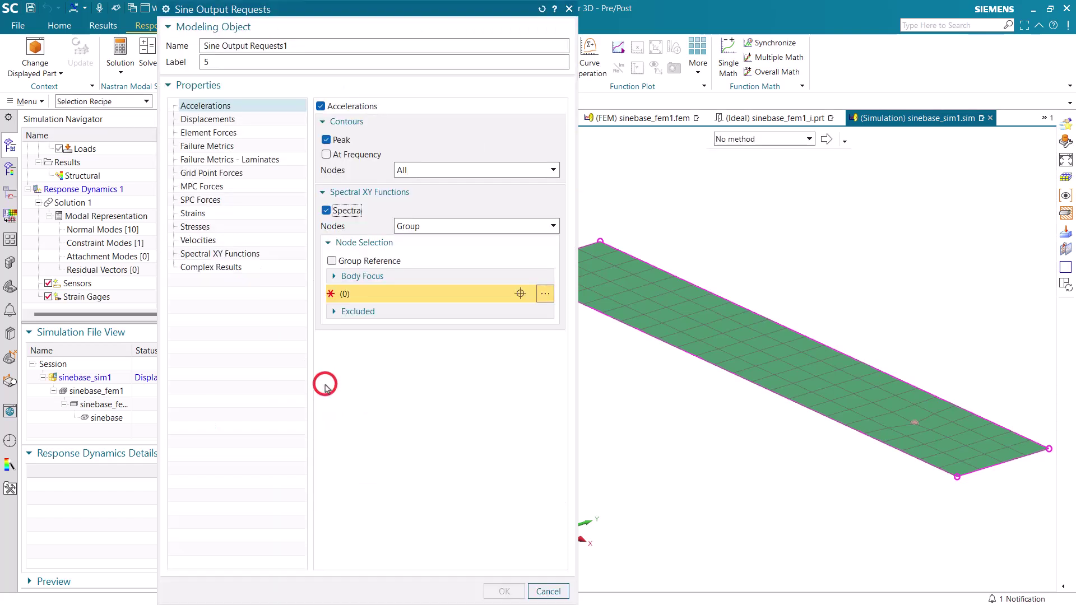
{"action": "left_click", "coordinate": [453, 227]}
{"action": "left_click", "coordinate": [452, 226]}
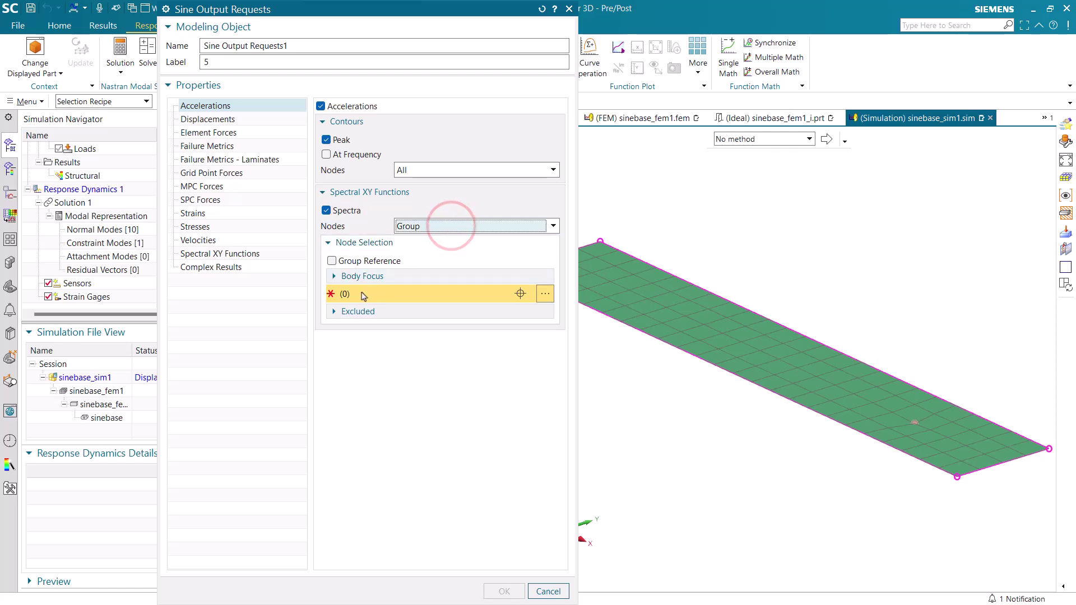
- Use SelectionRecipe1234's node as the spectra output location
{"action": "left_click", "coordinate": [124, 100]}
{"action": "left_click", "coordinate": [101, 202]}
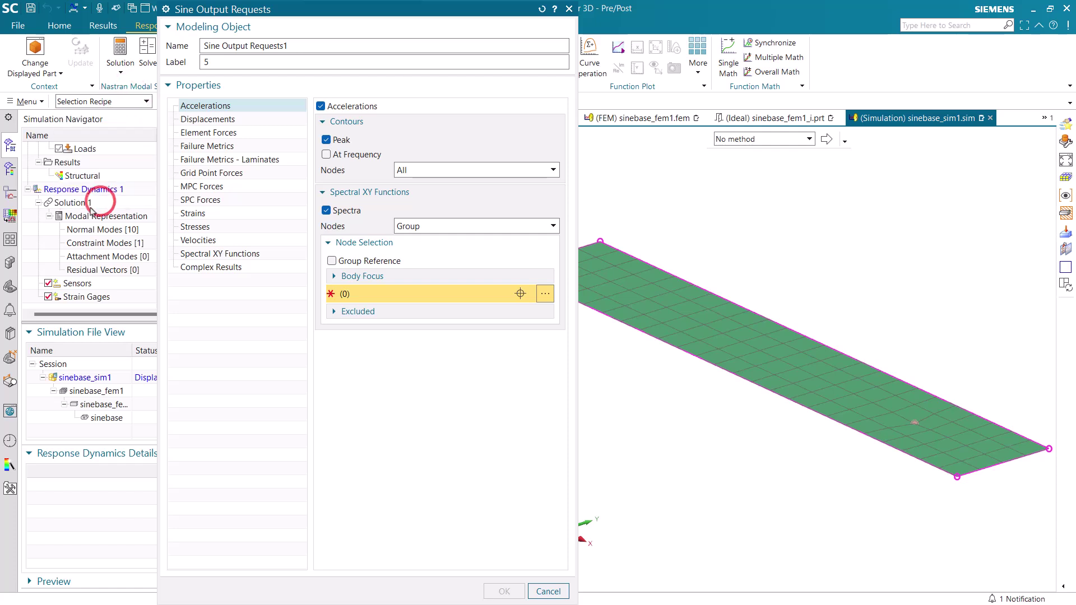
{"action": "scroll", "coordinate": [84, 219], "scroll_direction": "up", "scroll_amount": 5}
{"action": "scroll", "coordinate": [91, 211], "scroll_direction": "up", "scroll_amount": 1}
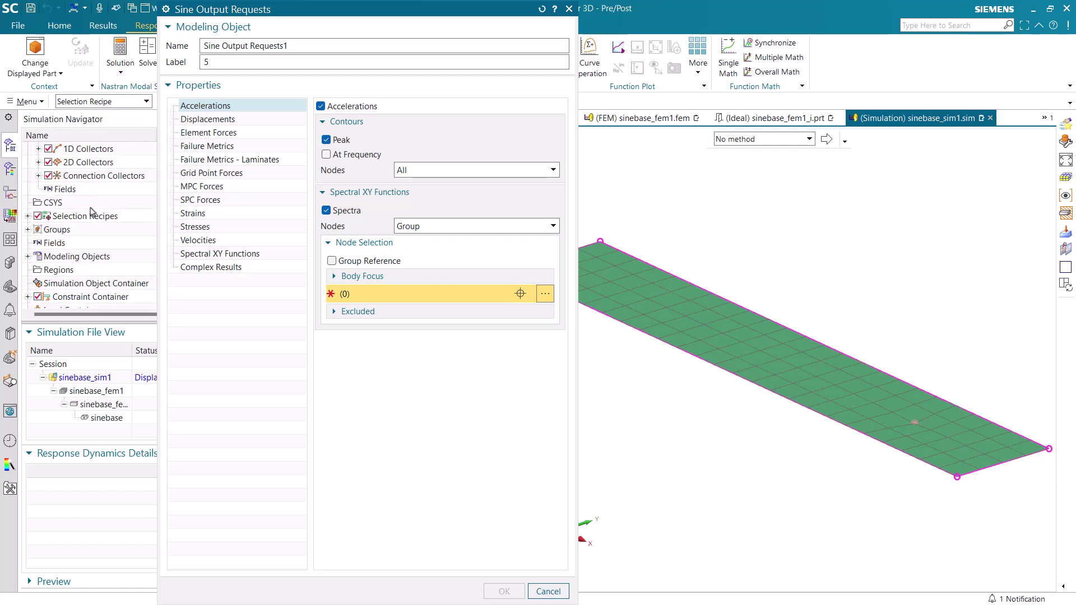
{"action": "left_click", "coordinate": [28, 217]}
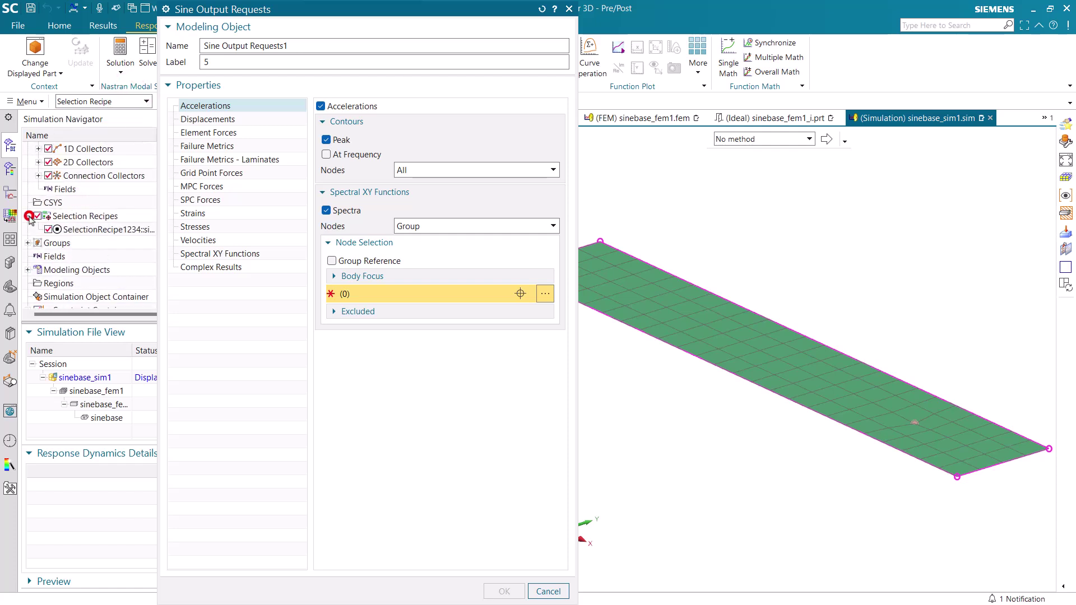
{"action": "left_click", "coordinate": [97, 230]}
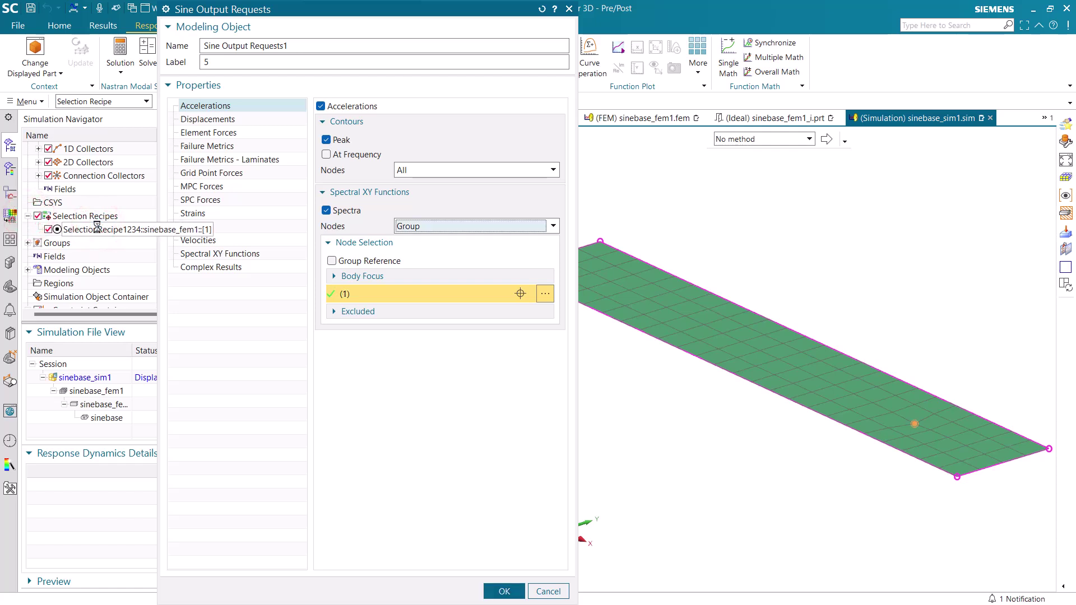
- Request peak stress contours and create Sine Base Excitation_1
{"action": "left_click", "coordinate": [196, 227]}
{"action": "left_click", "coordinate": [350, 105]}
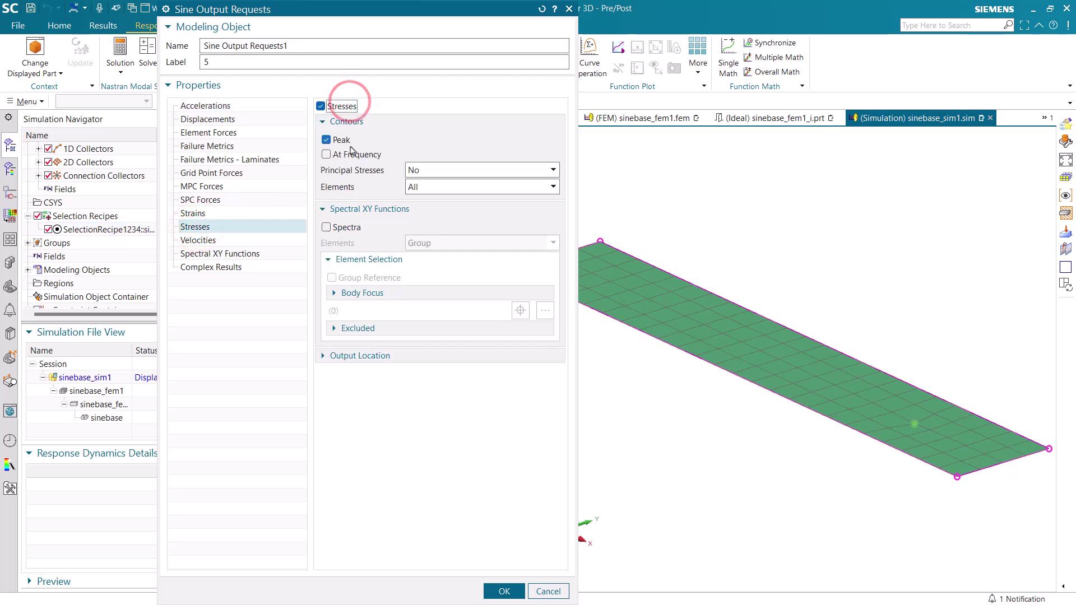
{"action": "left_click", "coordinate": [503, 591]}
{"action": "left_click", "coordinate": [237, 255]}
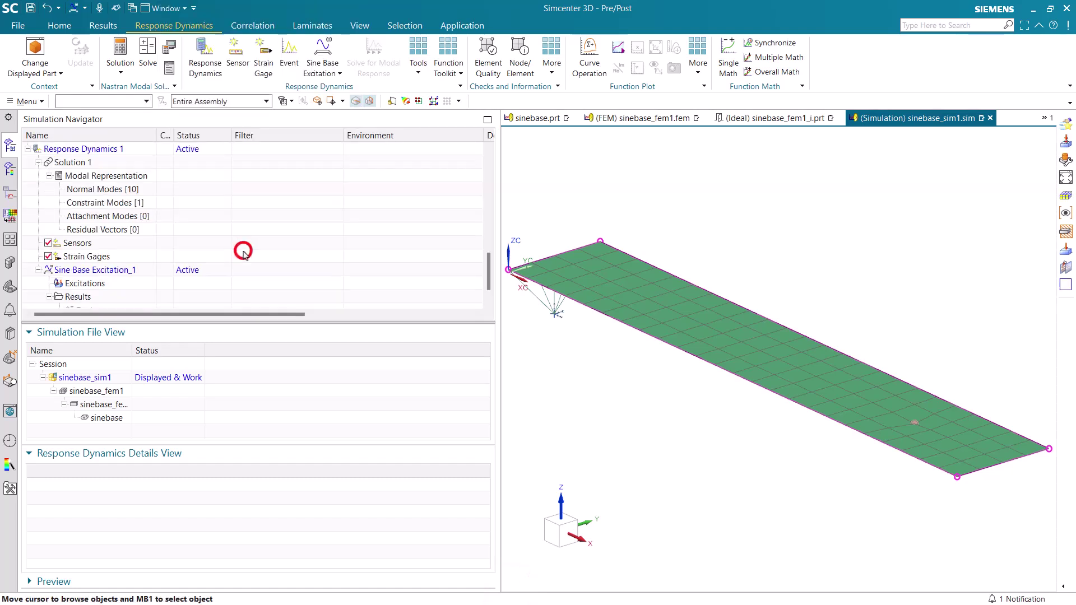
- Add a nodal excitation at node 1235 in Z and create a new XY function from the Function Manager
{"action": "left_click", "coordinate": [95, 284]}
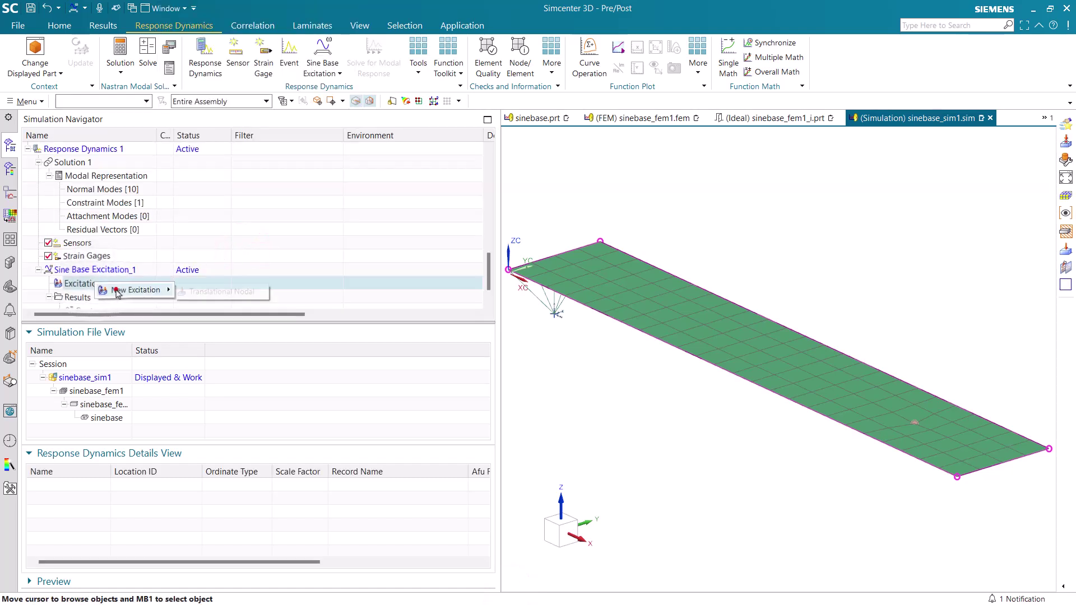
{"action": "double_click", "coordinate": [200, 290]}
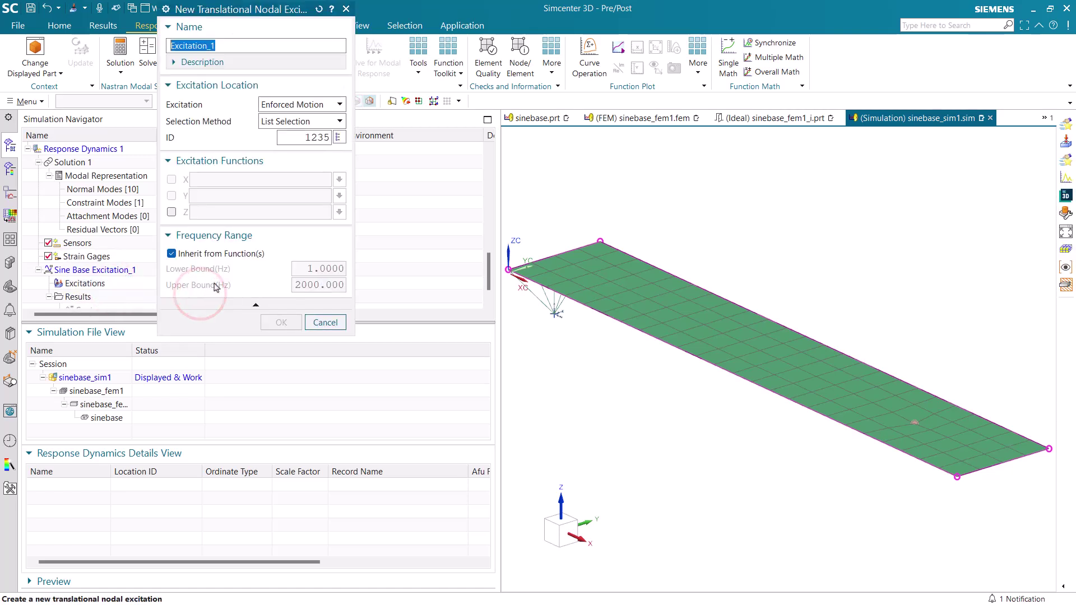
{"action": "left_click", "coordinate": [341, 138]}
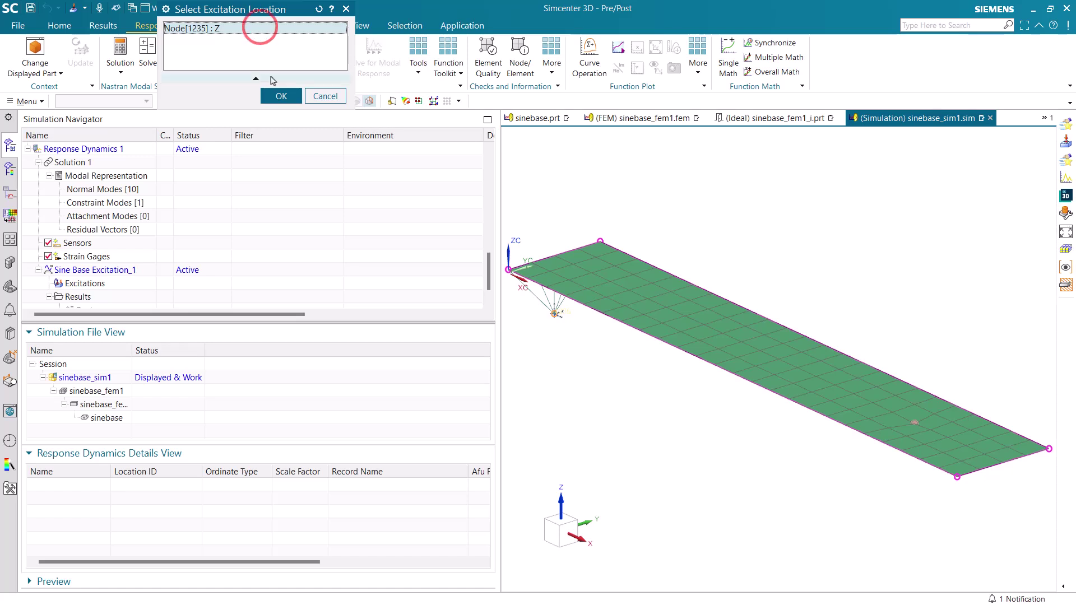
{"action": "left_click", "coordinate": [281, 96]}
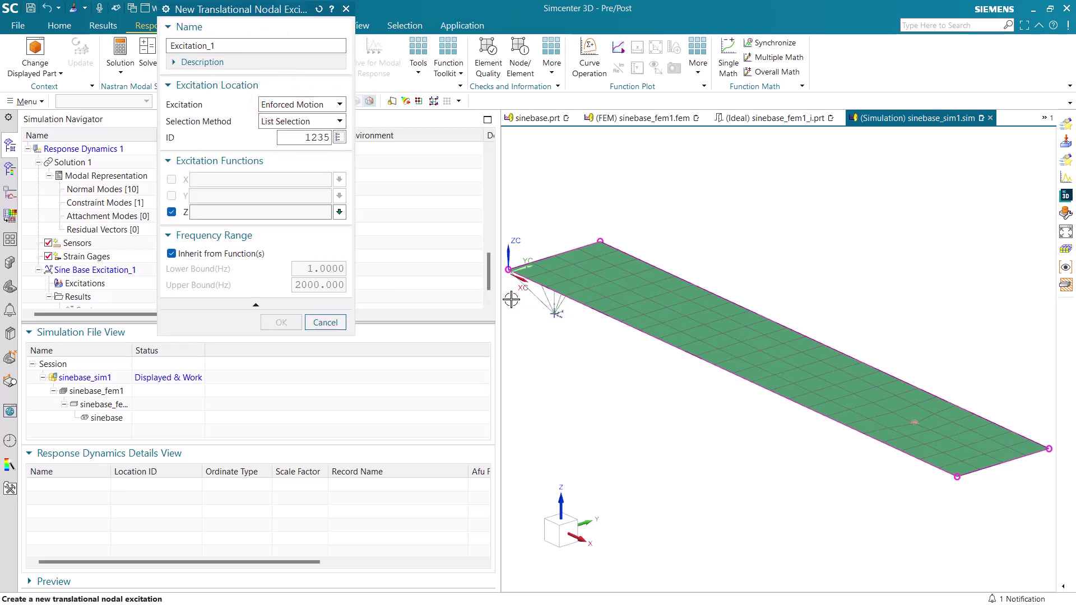
{"action": "left_click", "coordinate": [340, 211]}
{"action": "left_click", "coordinate": [344, 227]}
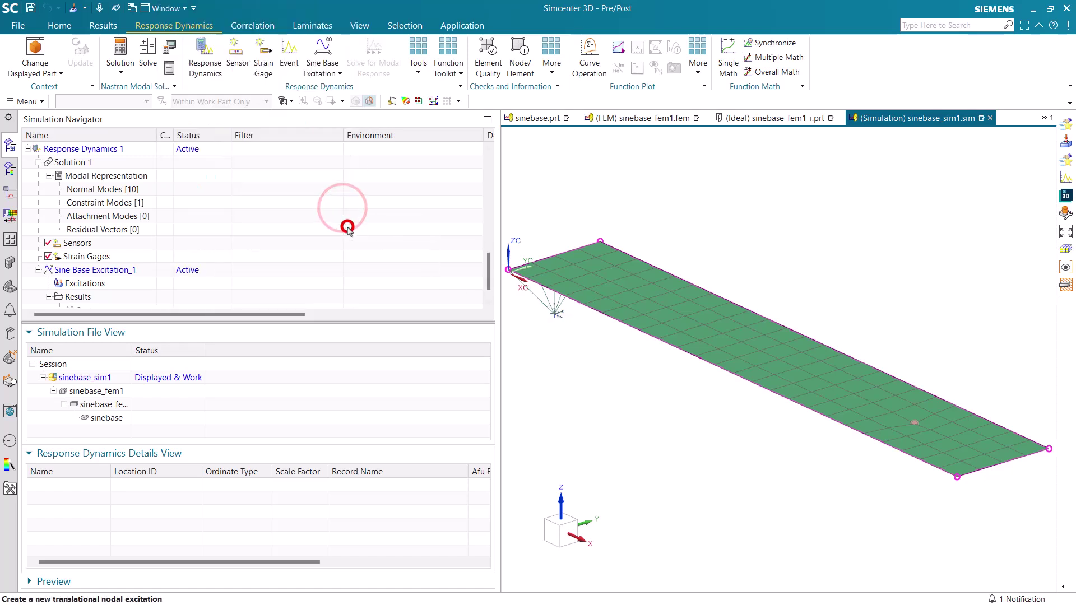
{"action": "left_click", "coordinate": [327, 307]}
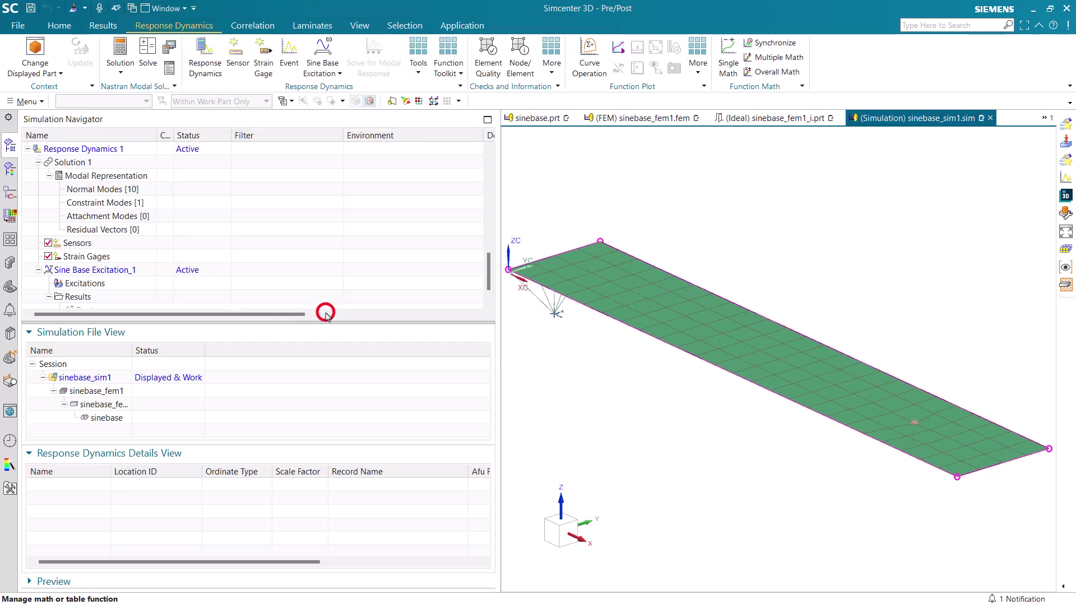
- Rename the function to 'sp', set Frequency (Hz) versus Acceleration (g) axes, and open spreadsheet point entry
{"action": "double_click", "coordinate": [253, 238]}
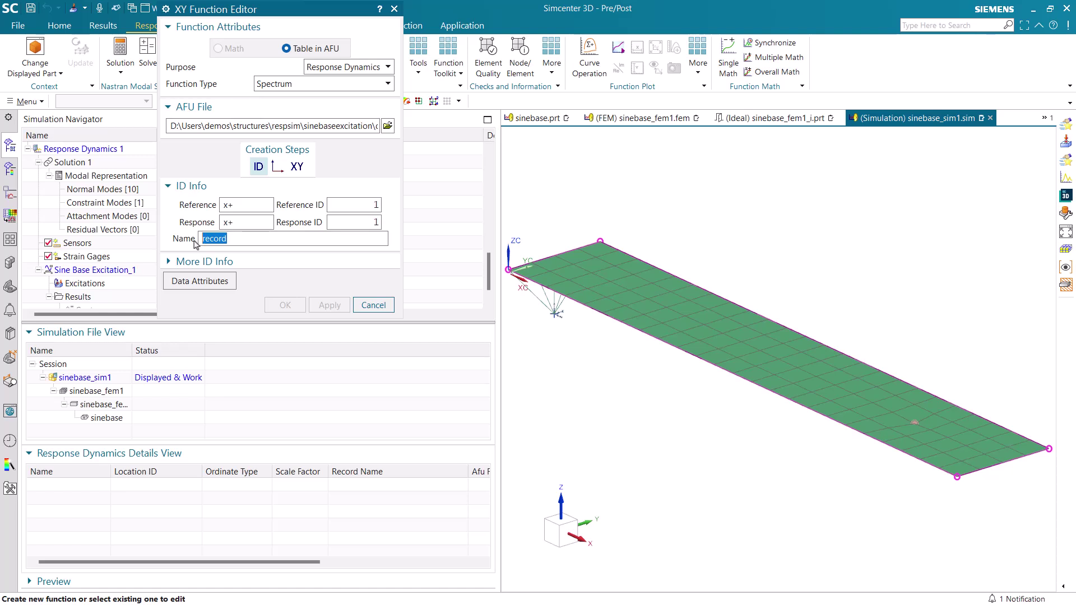
{"action": "type", "text": "sp"}
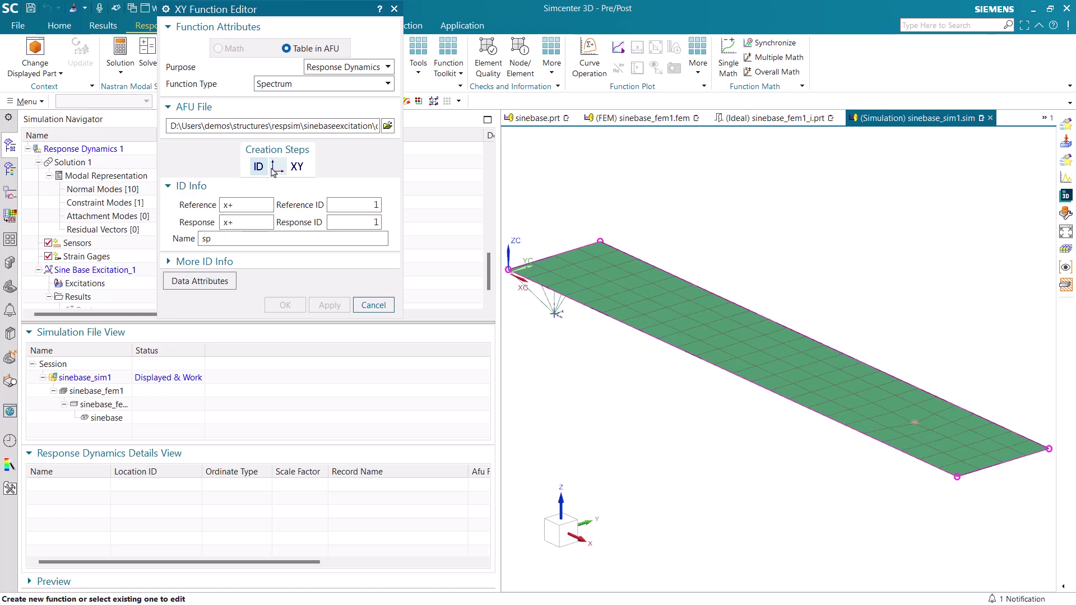
{"action": "left_click", "coordinate": [275, 168]}
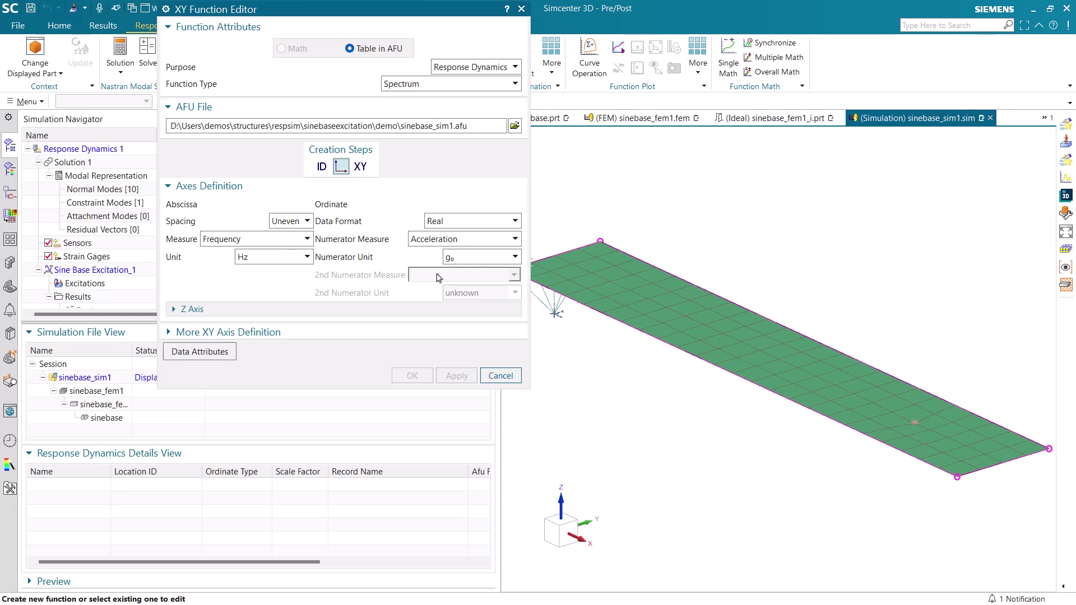
{"action": "left_click", "coordinate": [360, 167]}
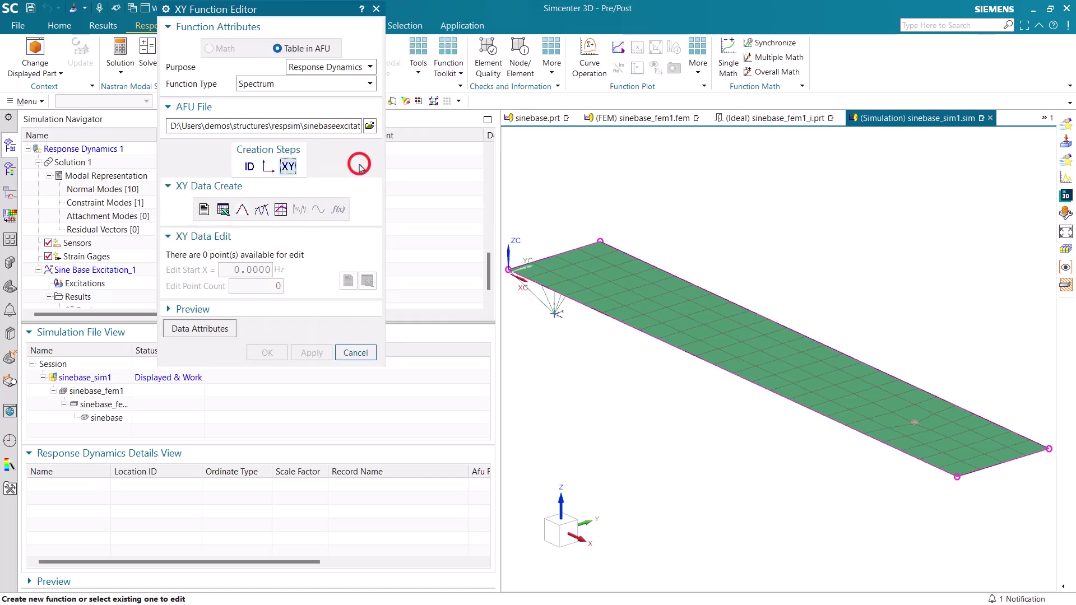
{"action": "left_click", "coordinate": [224, 212]}
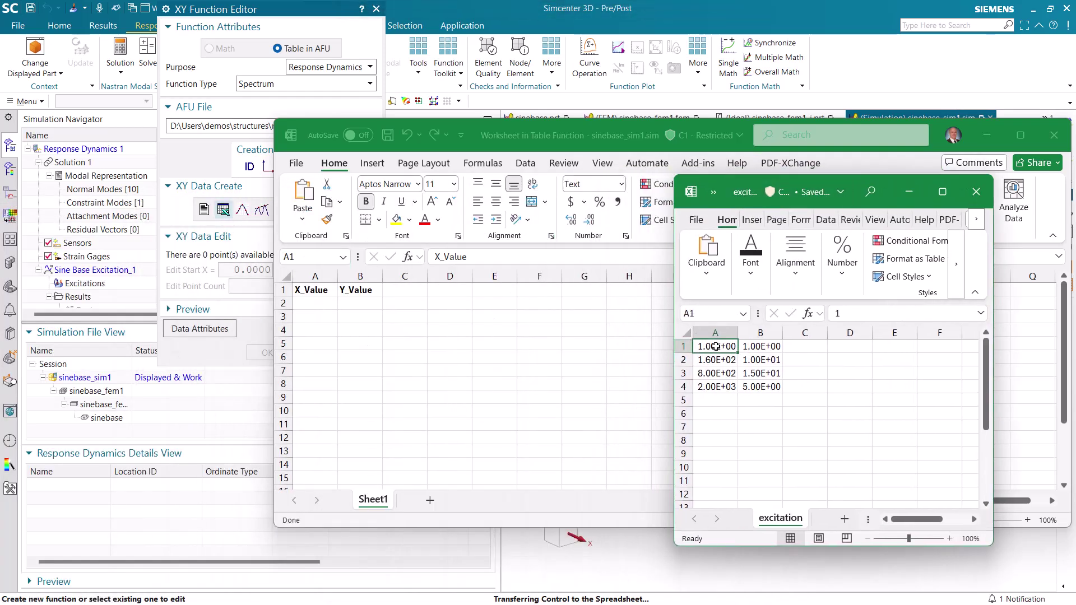
- Paste the four points (1–2000 Hz) into A2:B5, update the table function, and close both Excel windows
{"action": "left_click_drag", "start_coordinate": [715, 346], "coordinate": [780, 384]}
{"action": "key", "text": "ctrl+c"}
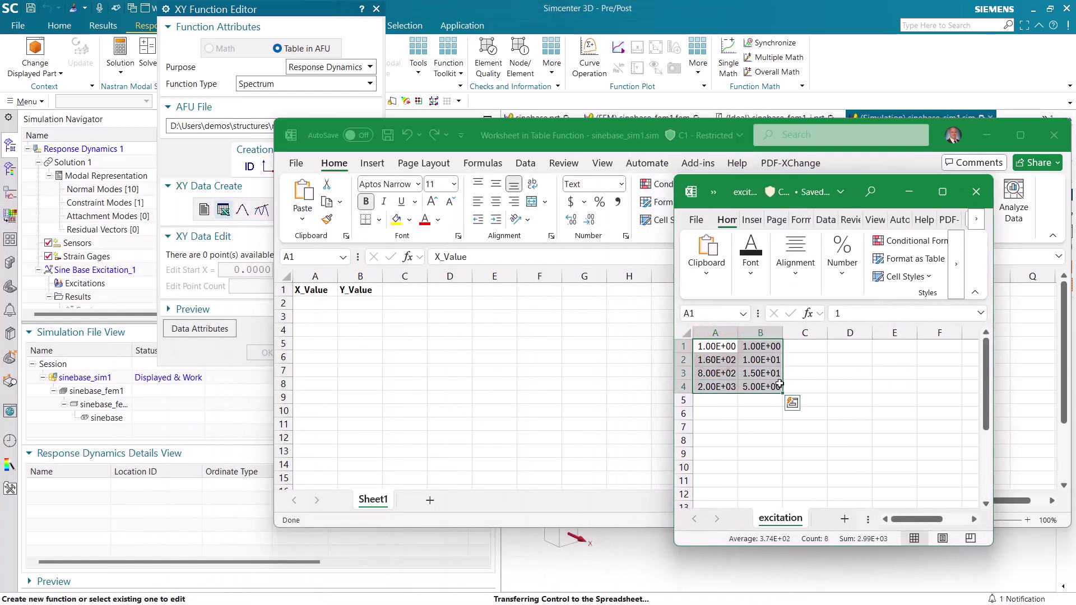
{"action": "left_click", "coordinate": [314, 303]}
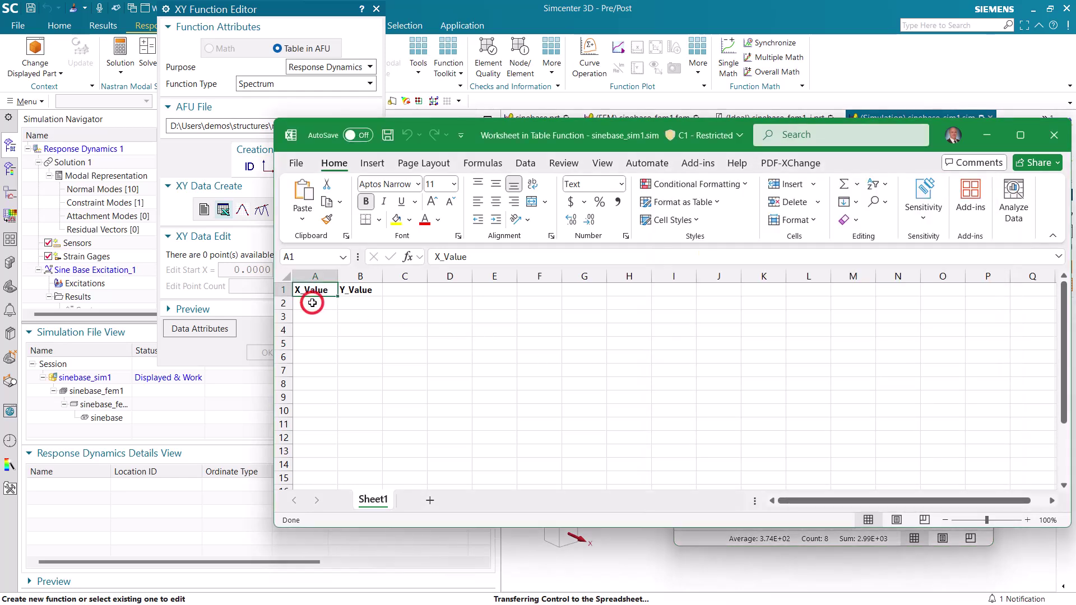
{"action": "key", "text": "ctrl+v"}
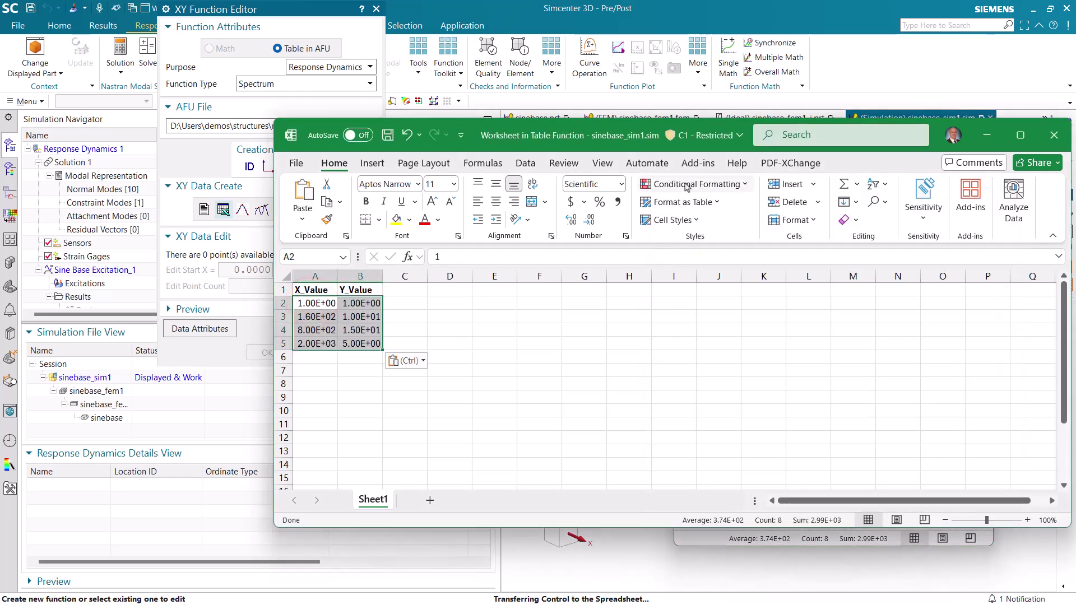
{"action": "left_click", "coordinate": [698, 163]}
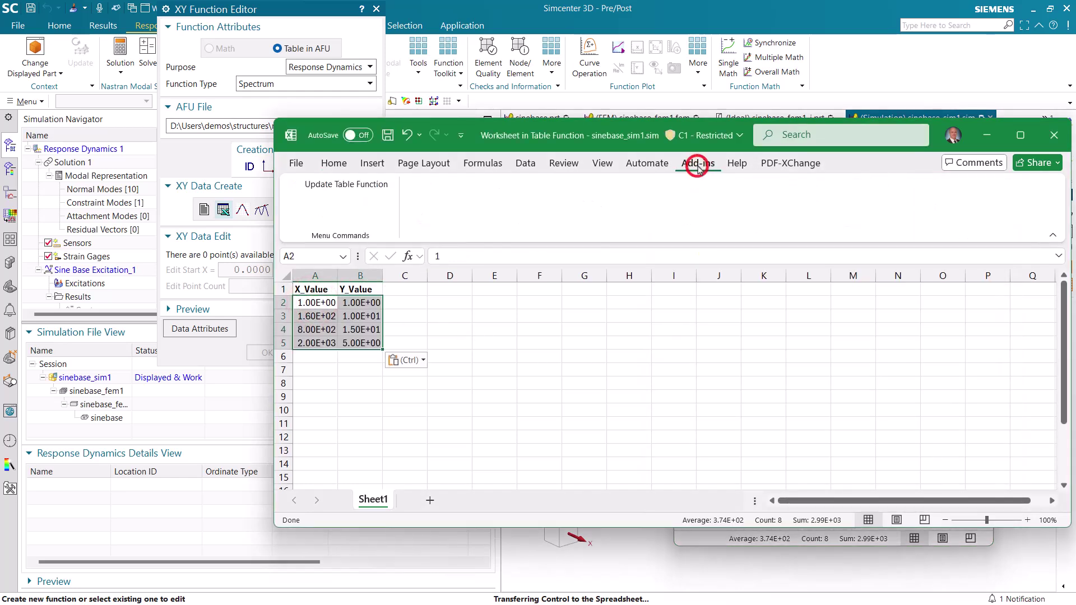
{"action": "left_click", "coordinate": [319, 186]}
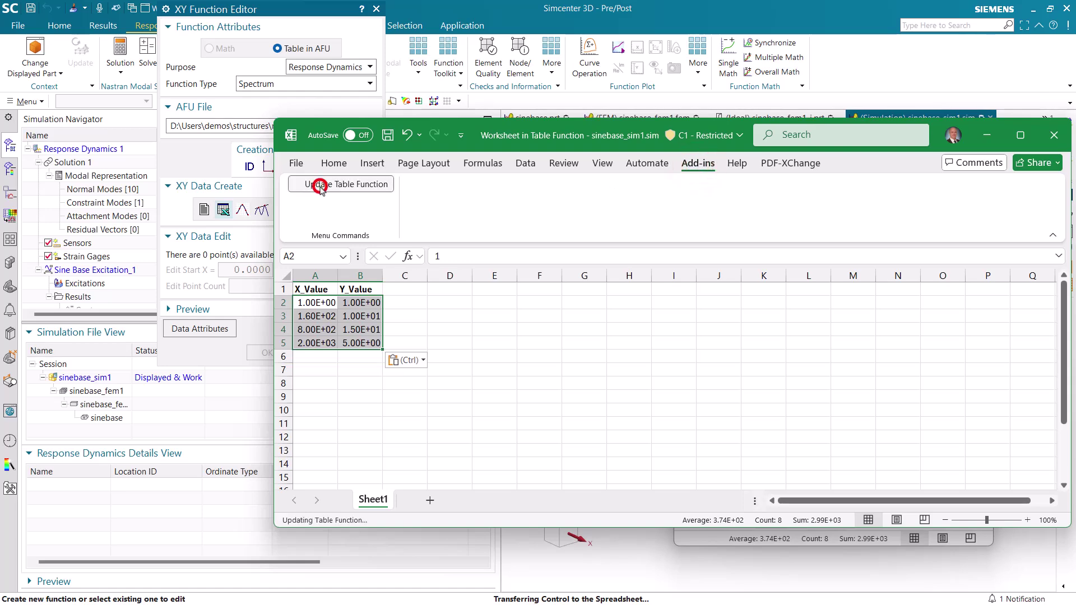
{"action": "left_click", "coordinate": [1048, 140]}
{"action": "left_click", "coordinate": [976, 191]}
{"action": "left_click", "coordinate": [977, 191]}
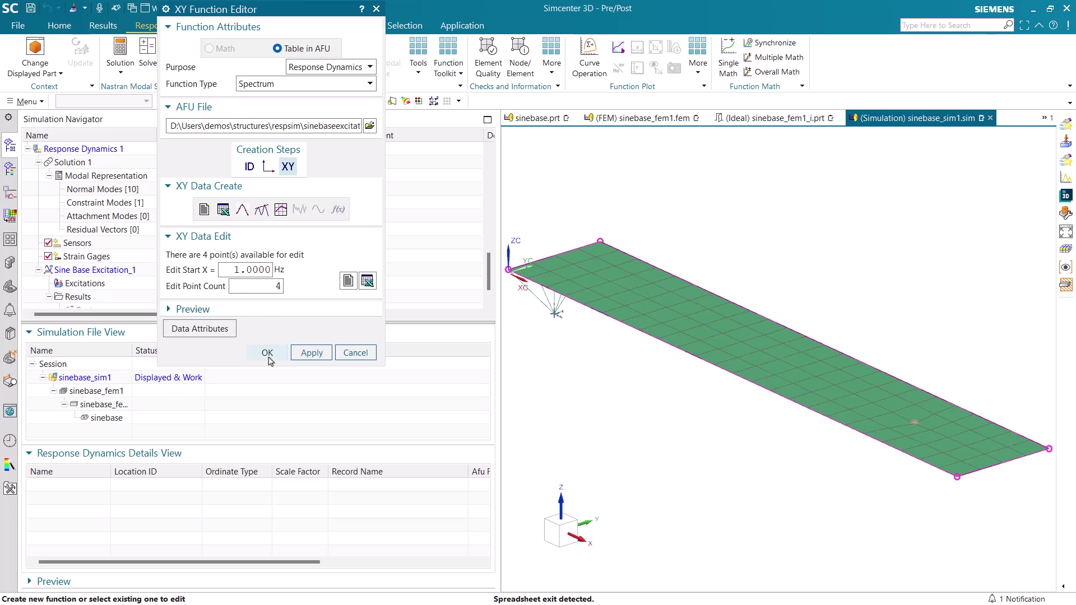
- Accept the four-point sp function, preview its curve, and assign it to node 1235's Z direction
{"action": "left_click", "coordinate": [266, 352]}
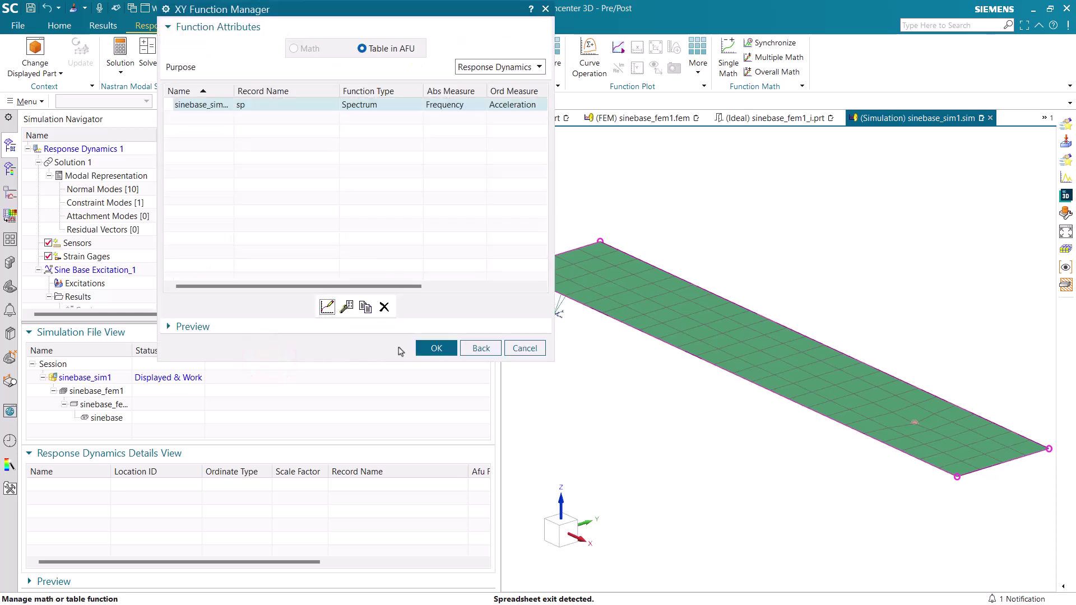
{"action": "left_click", "coordinate": [350, 328]}
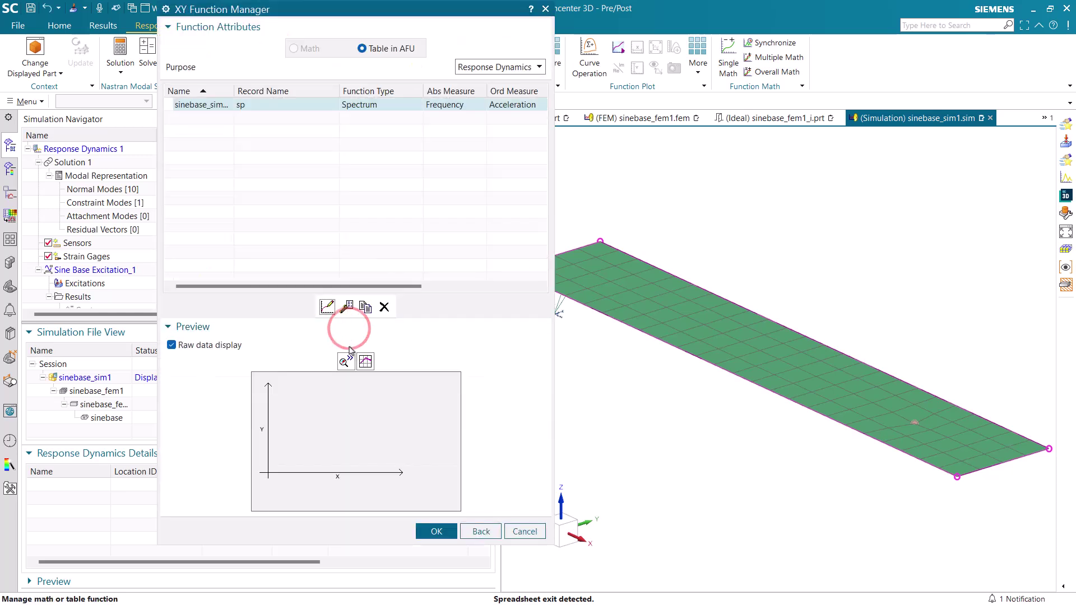
{"action": "left_click", "coordinate": [344, 362]}
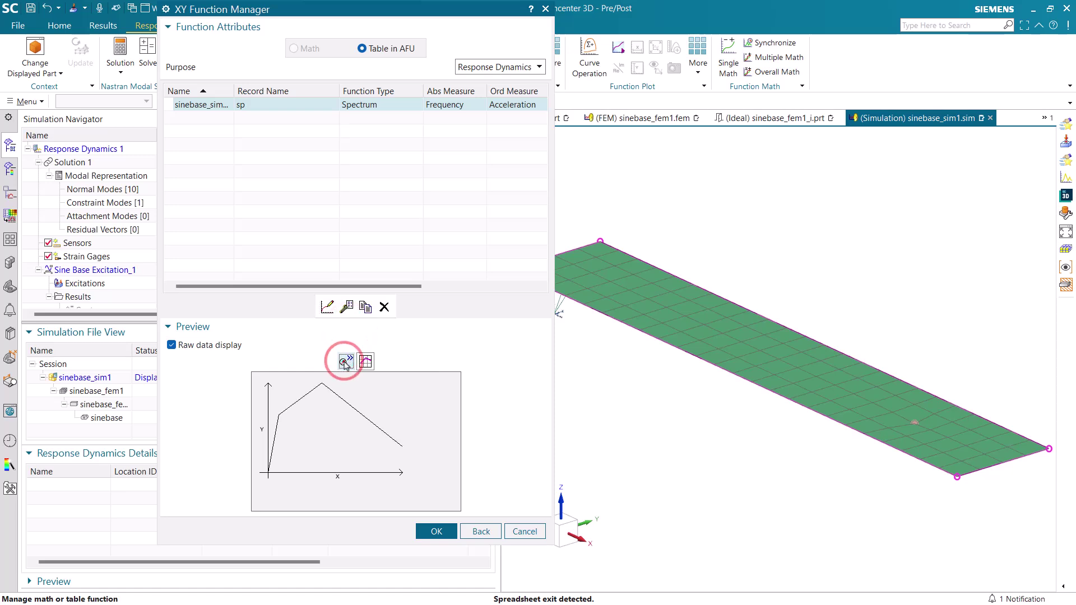
{"action": "left_click", "coordinate": [442, 531]}
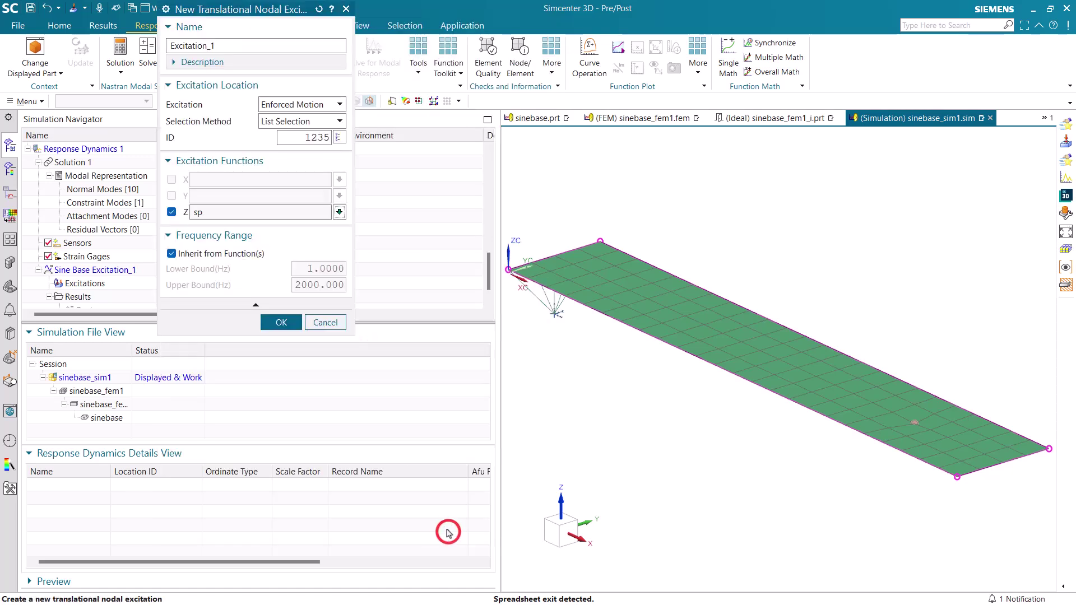
- Create Excitation_1, solve the Sine Base Excitation_1 event, and close the solver report
{"action": "left_click", "coordinate": [281, 322]}
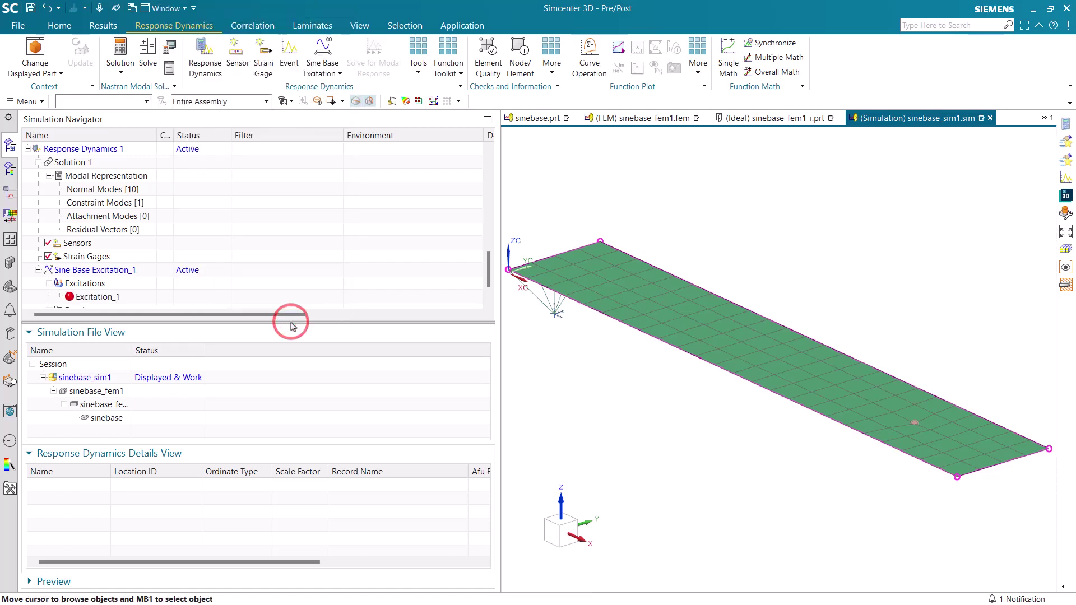
{"action": "scroll", "coordinate": [149, 297], "scroll_direction": "down", "scroll_amount": 1}
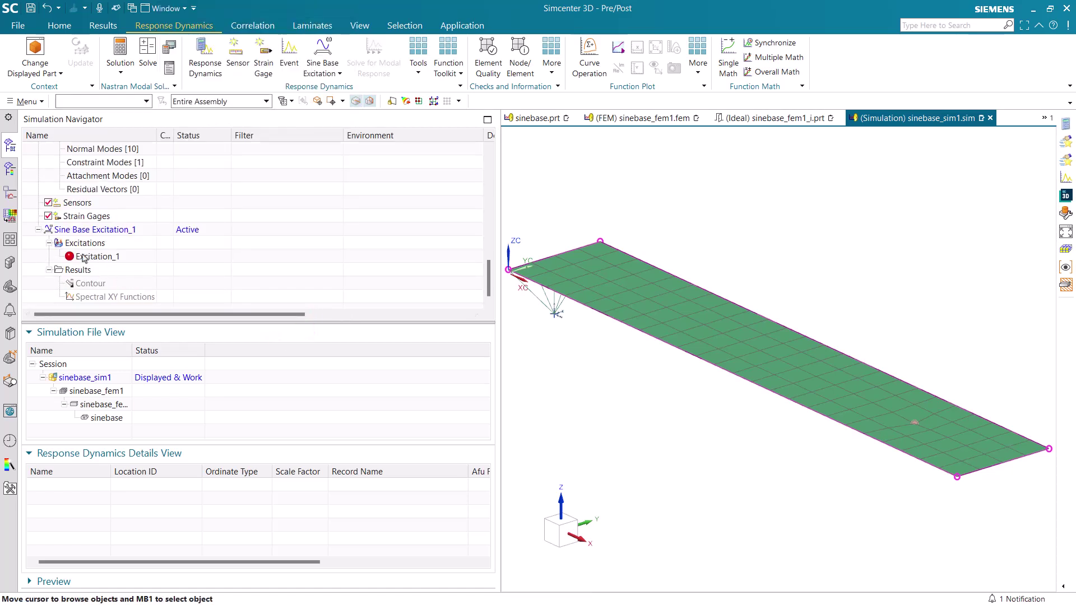
{"action": "right_click", "coordinate": [84, 232]}
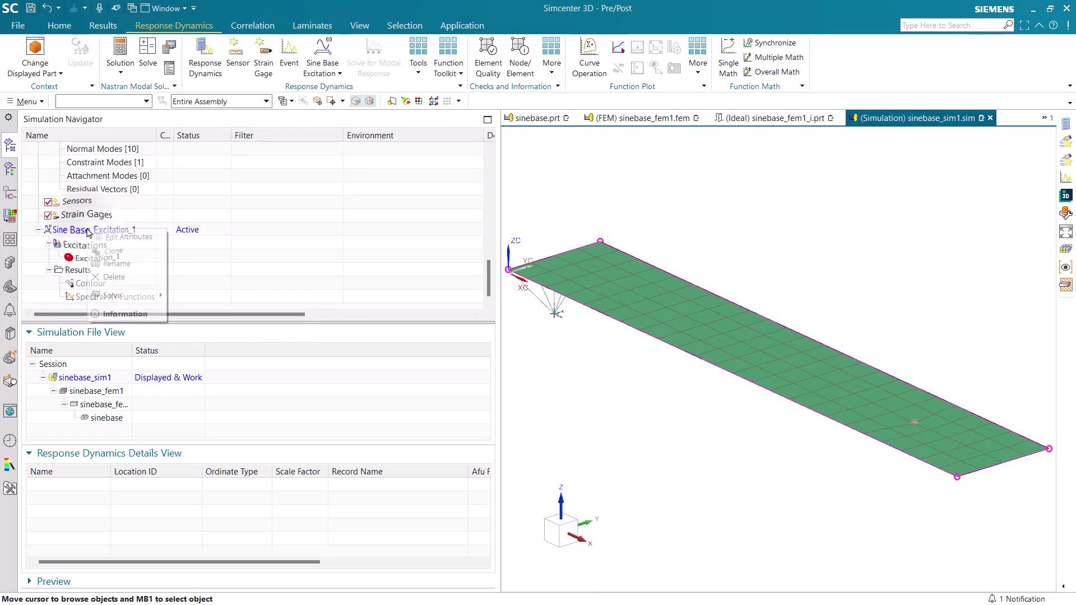
{"action": "left_click", "coordinate": [121, 293]}
{"action": "left_click", "coordinate": [176, 297]}
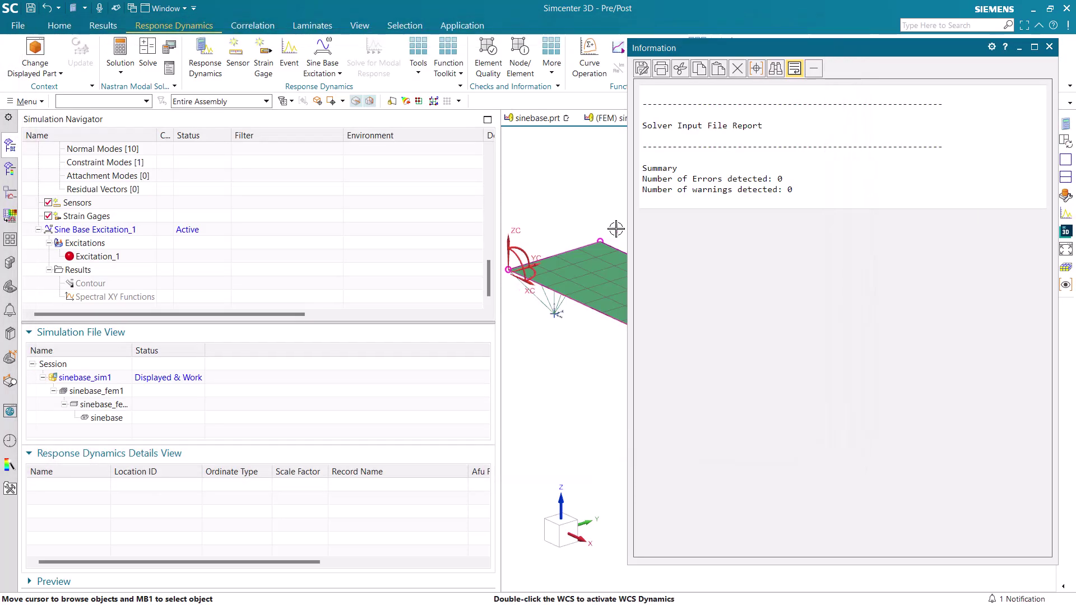
{"action": "left_click", "coordinate": [1048, 47]}
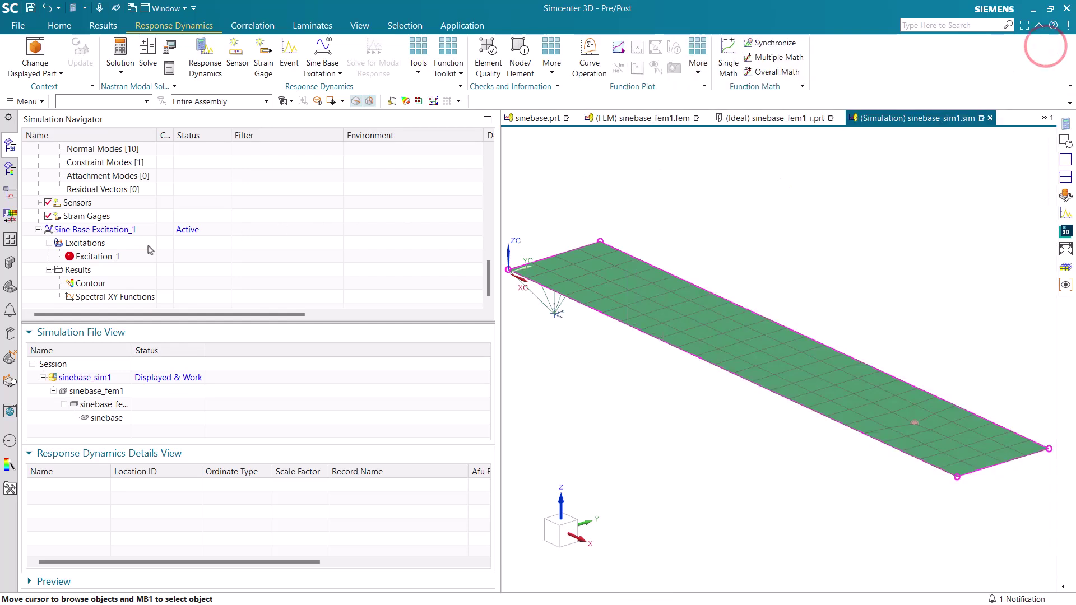
- Show the Mode 1 nodal acceleration magnitude contour on the plate
{"action": "double_click", "coordinate": [91, 282]}
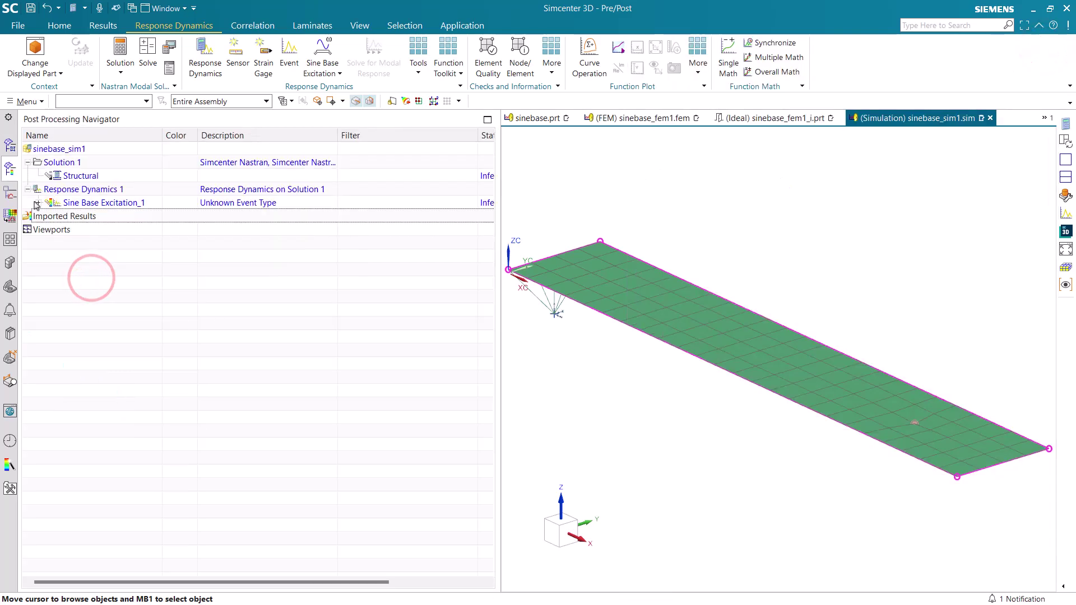
{"action": "left_click", "coordinate": [37, 202]}
{"action": "left_click", "coordinate": [49, 217]}
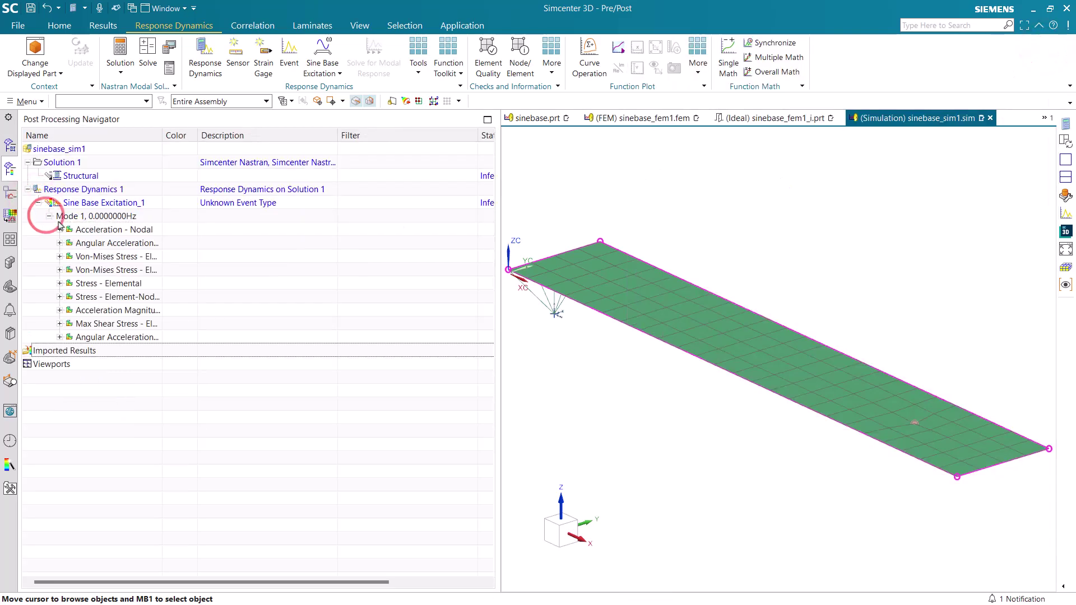
{"action": "left_click", "coordinate": [60, 230]}
{"action": "double_click", "coordinate": [98, 283]}
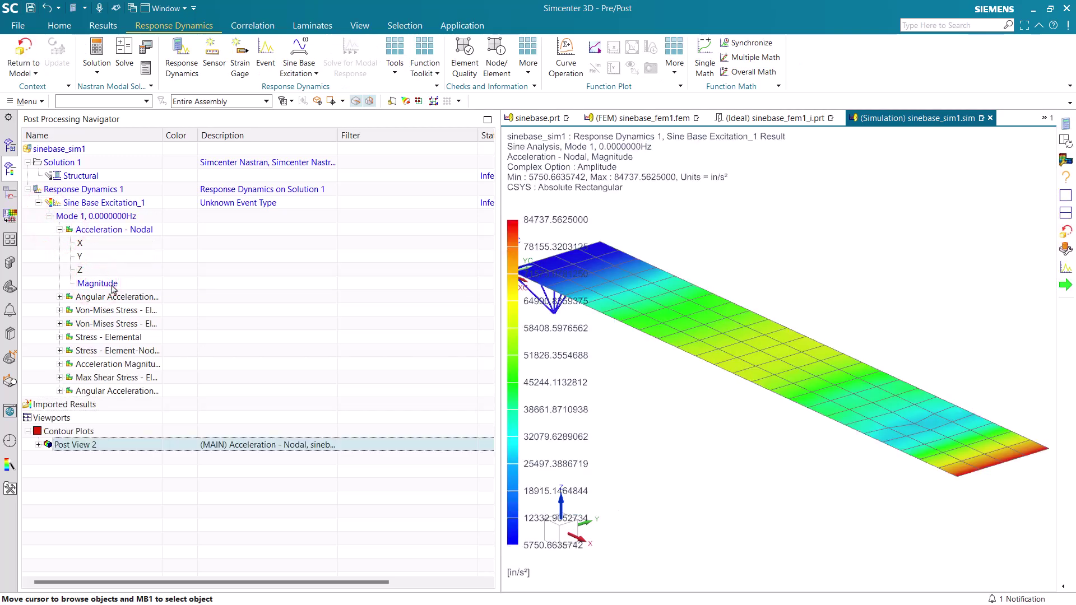
- Display the Von-Mises elemental stress scalar contour, max 17887.8066 psi, then return to the simulation tree
{"action": "left_click", "coordinate": [60, 311]}
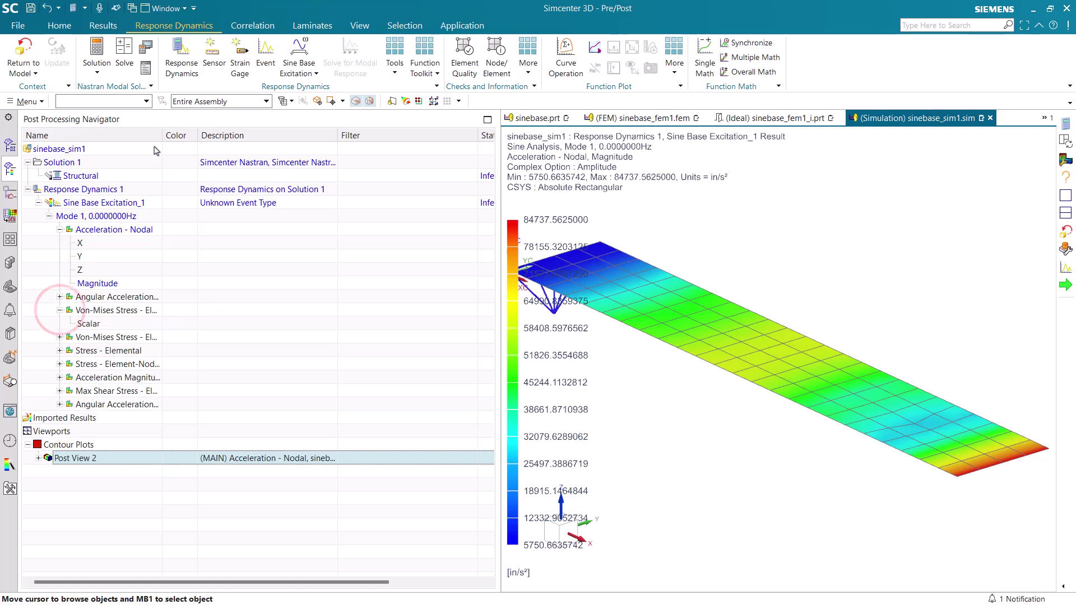
{"action": "left_click_drag", "start_coordinate": [160, 134], "coordinate": [221, 135]}
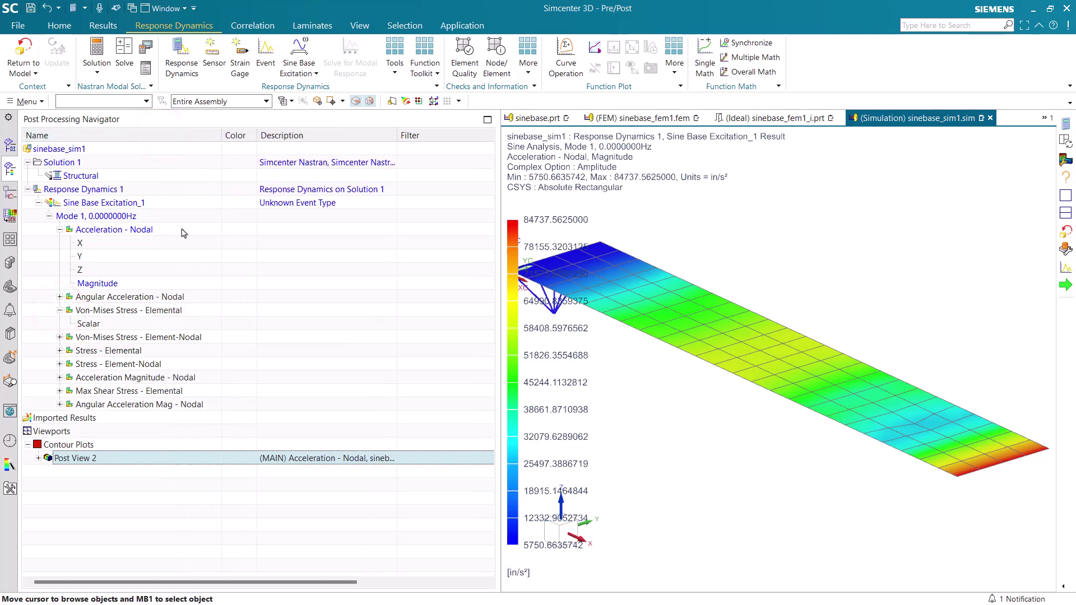
{"action": "double_click", "coordinate": [88, 325]}
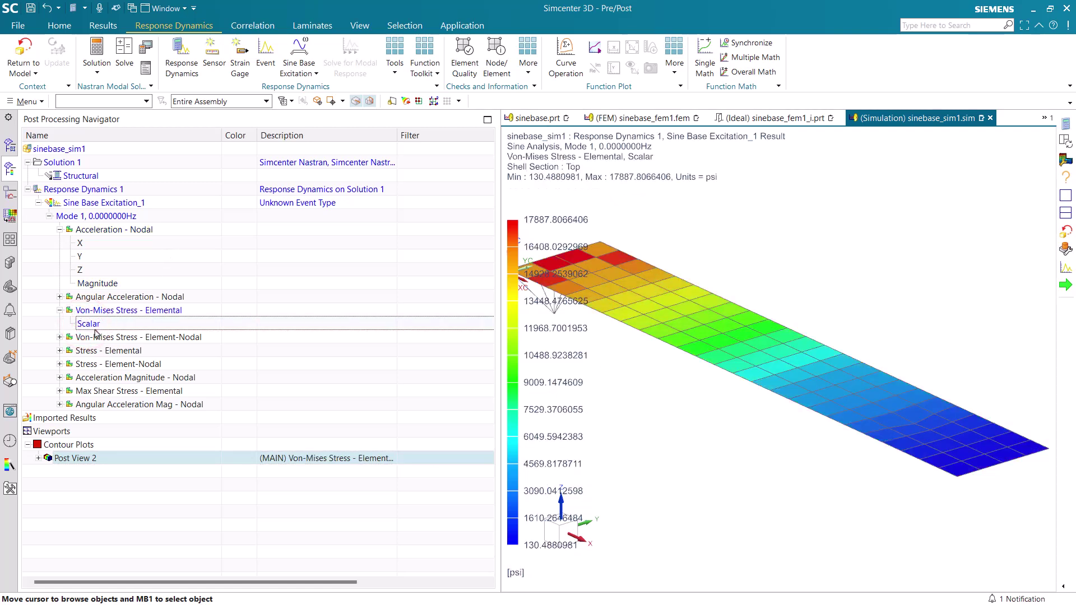
{"action": "left_click", "coordinate": [10, 146]}
- Plot Node 1234's Tz acceleration from Response Dynamics 1 in a new XY window
{"action": "double_click", "coordinate": [96, 296]}
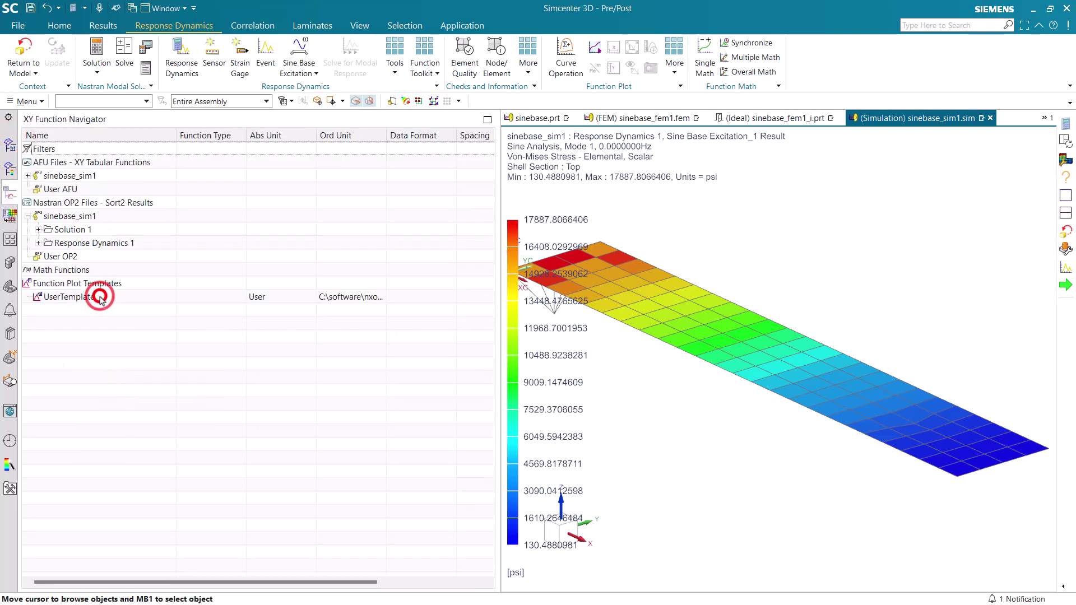
{"action": "left_click", "coordinate": [38, 243]}
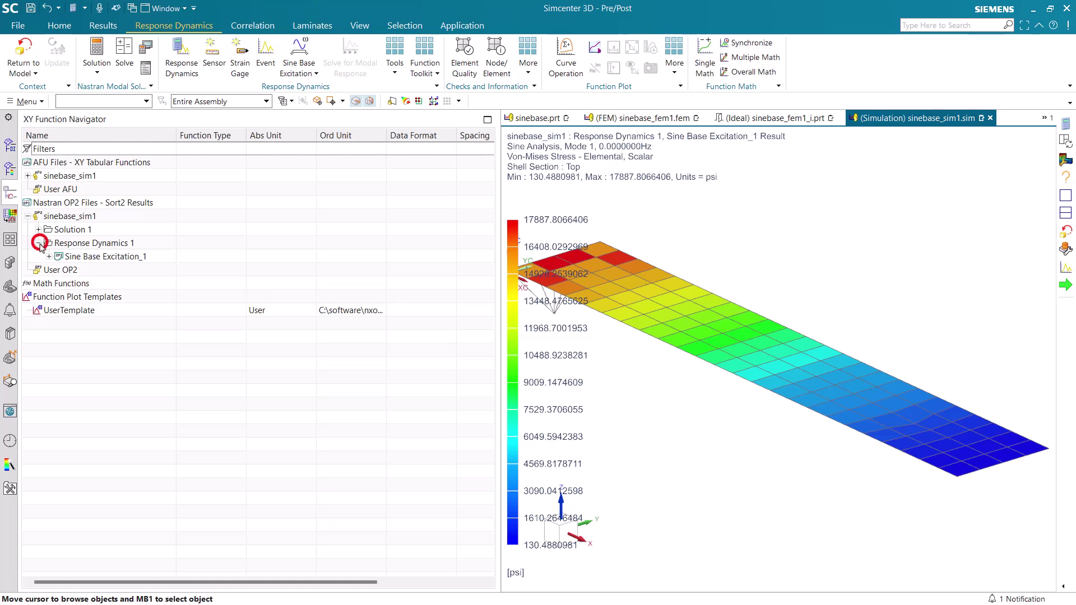
{"action": "left_click", "coordinate": [48, 256]}
{"action": "left_click", "coordinate": [56, 269]}
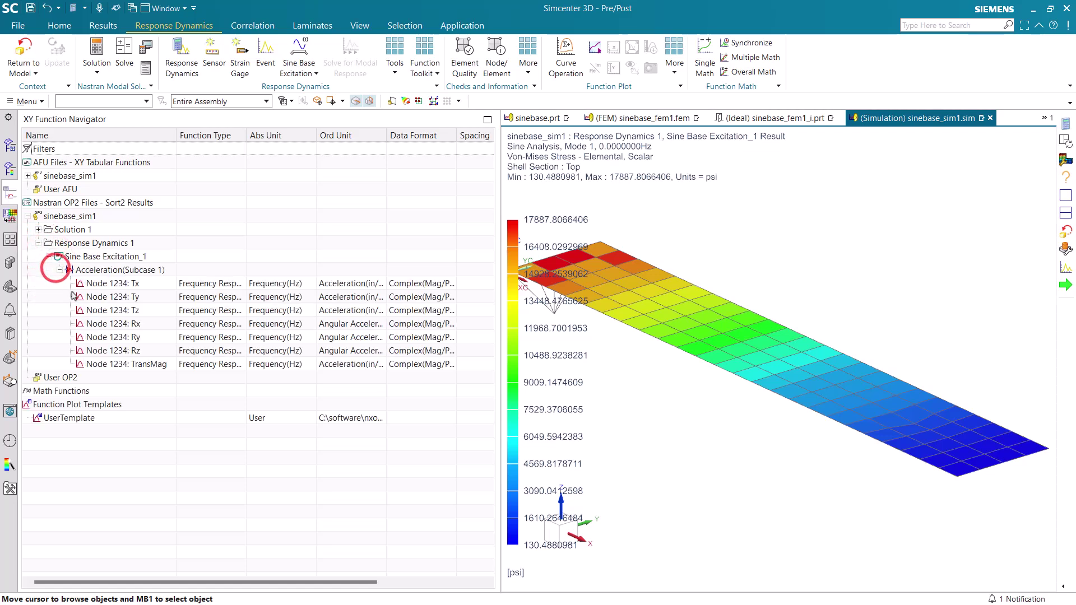
{"action": "right_click", "coordinate": [100, 310]}
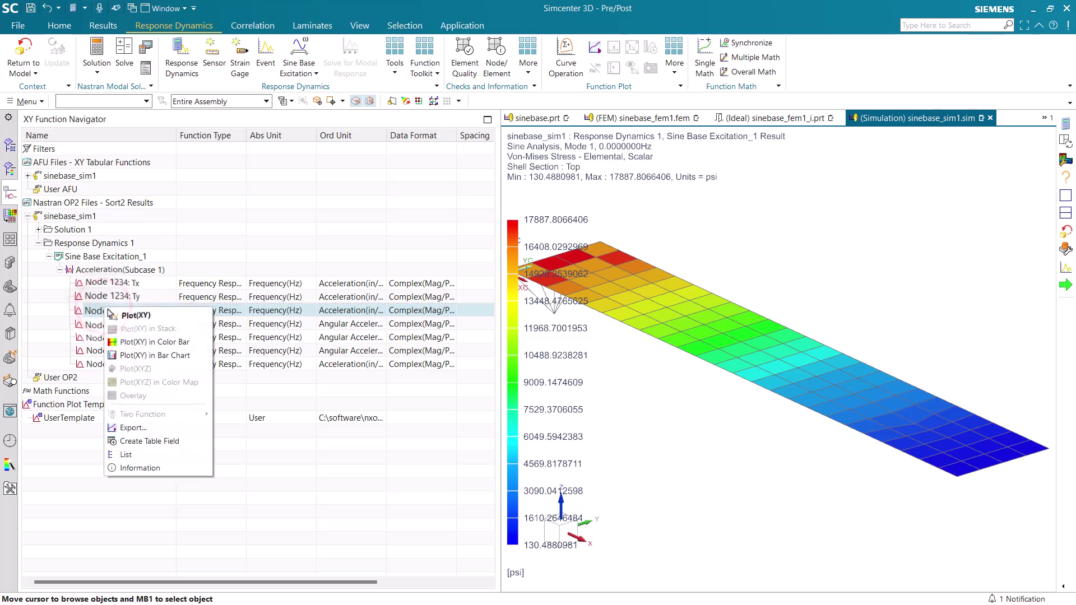
{"action": "left_click", "coordinate": [115, 314]}
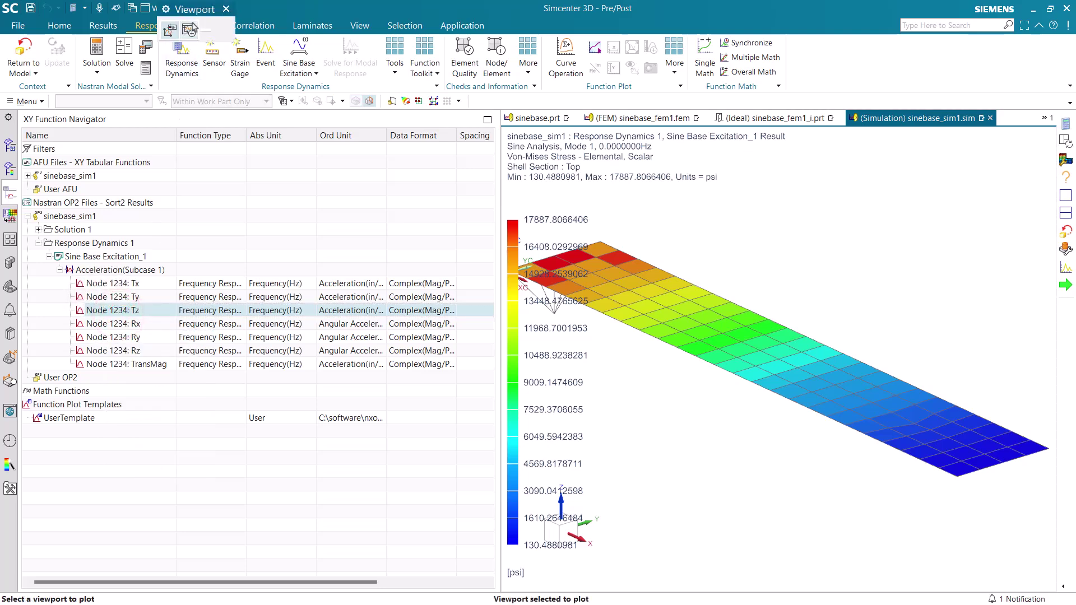
{"action": "left_click", "coordinate": [189, 30]}
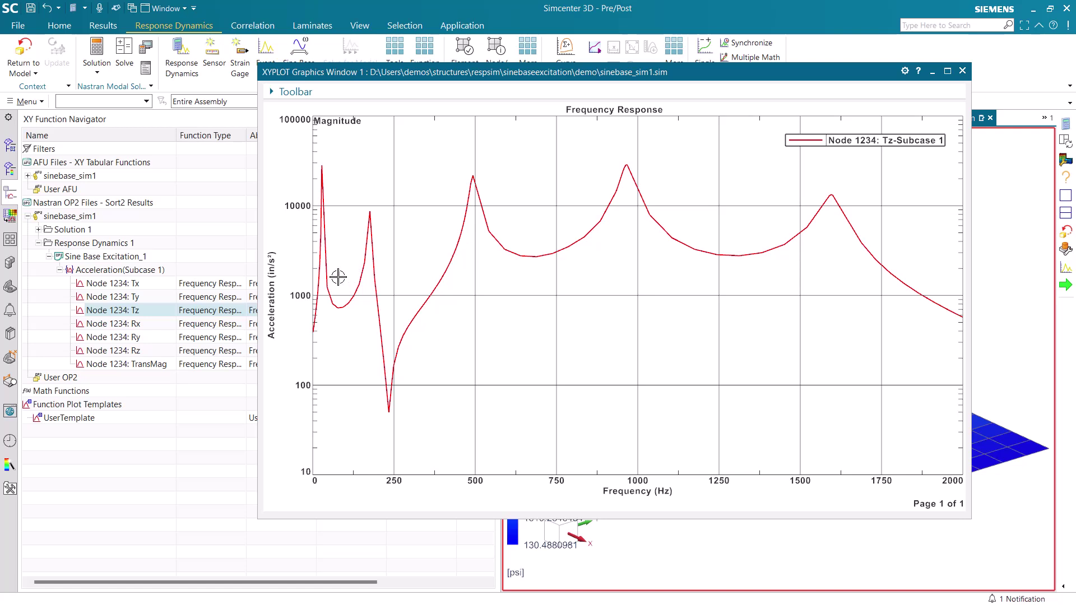
- Switch the plot's vertical acceleration axis to custom units of g, then close the plot
{"action": "right_click", "coordinate": [271, 291]}
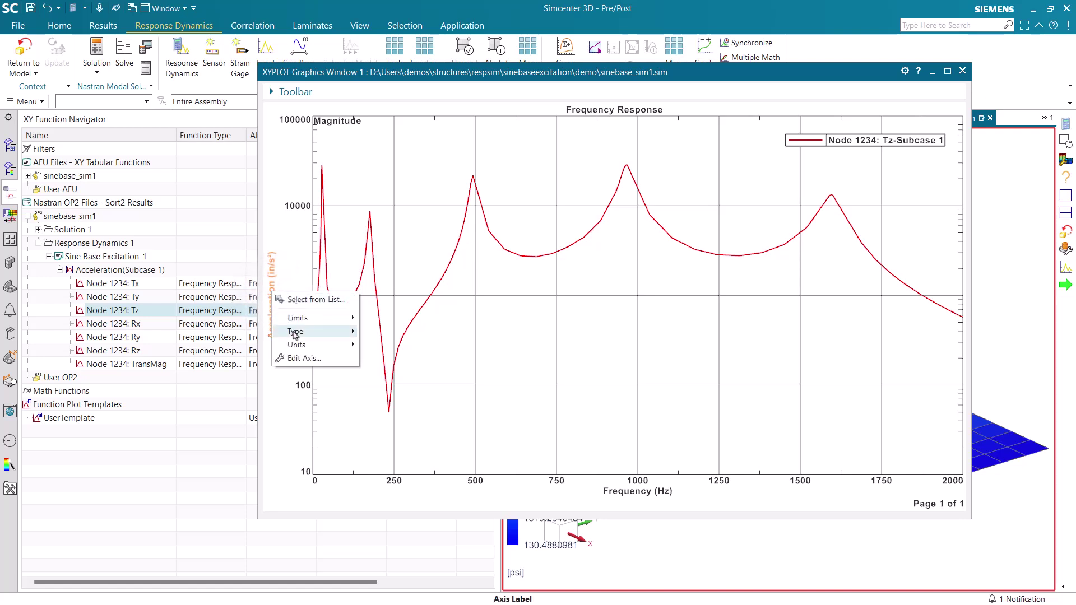
{"action": "mouse_move", "coordinate": [299, 346]}
{"action": "mouse_move", "coordinate": [426, 346]}
{"action": "left_click", "coordinate": [499, 401]}
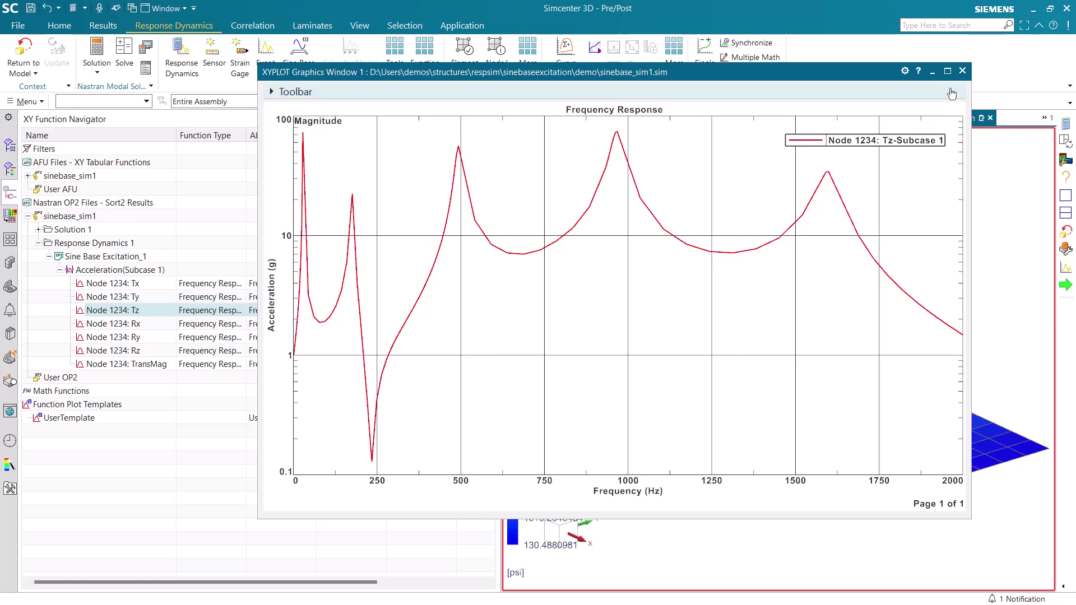
{"action": "left_click", "coordinate": [962, 71]}
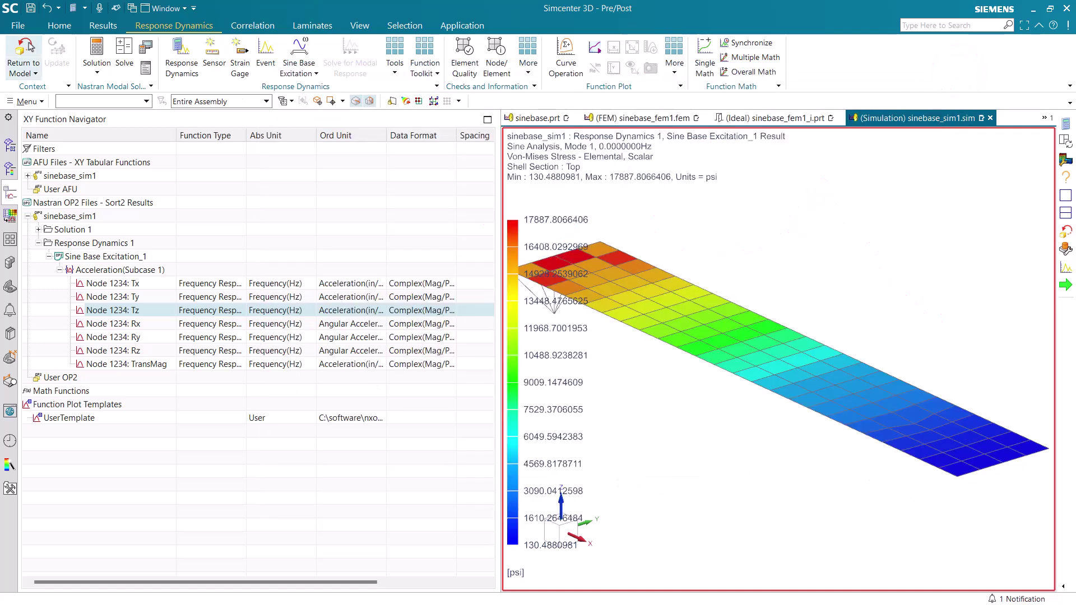
- Return to the model and open Customer Defaults at Pre/Post > Simcenter 3D Response Dynamics
{"action": "left_click", "coordinate": [24, 56]}
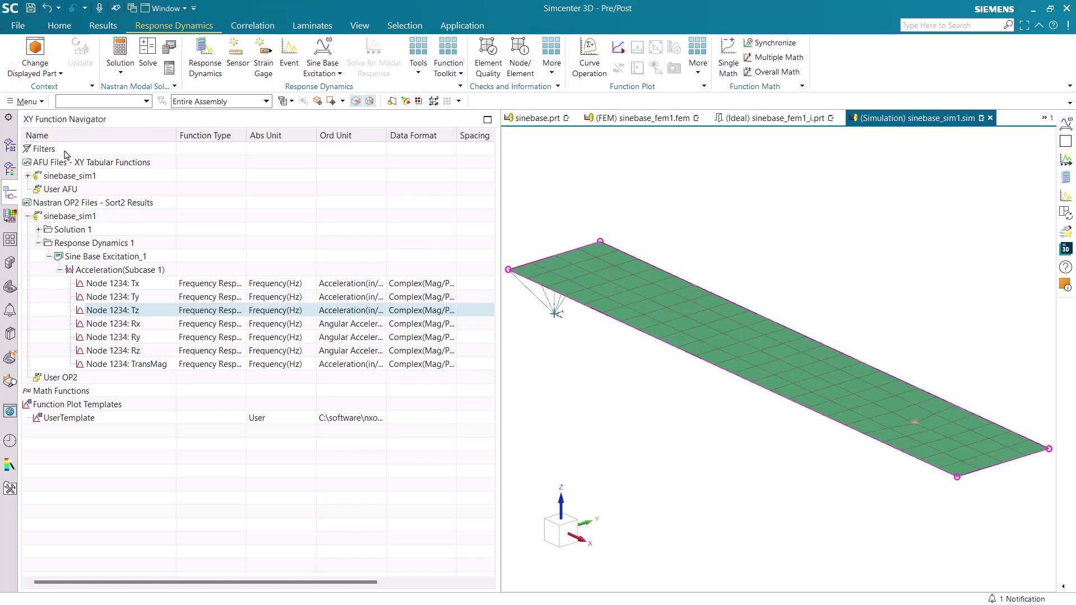
{"action": "left_click", "coordinate": [27, 101]}
{"action": "left_click", "coordinate": [35, 116]}
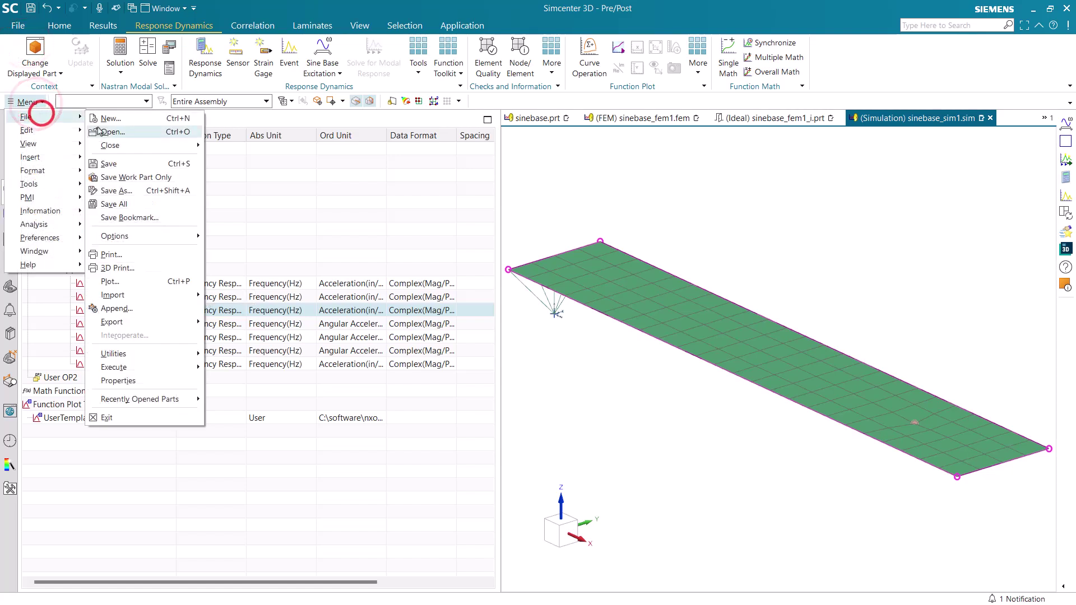
{"action": "left_click", "coordinate": [139, 353]}
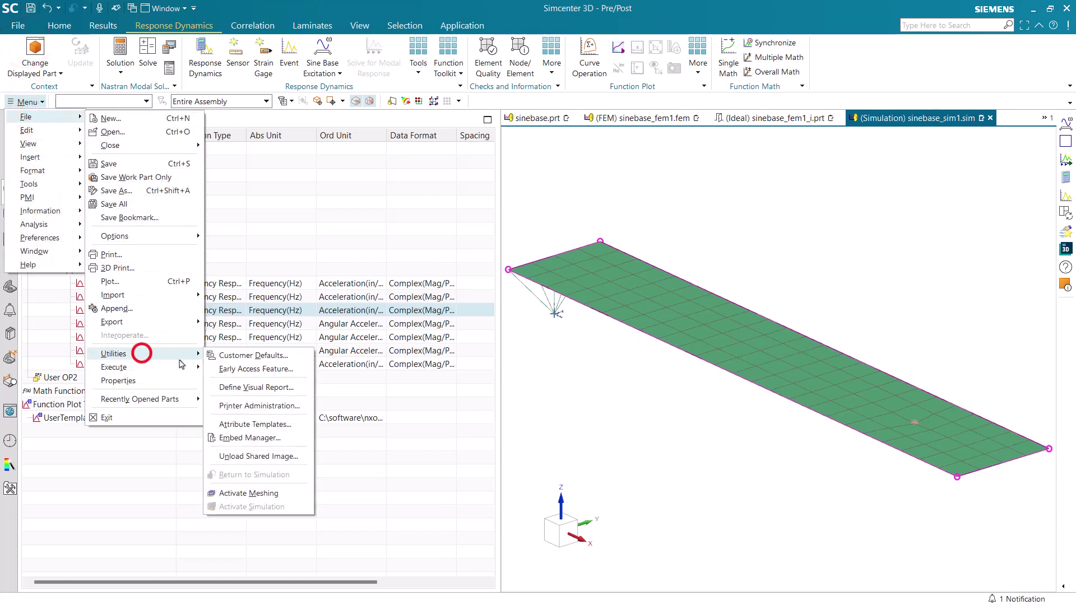
{"action": "left_click", "coordinate": [257, 353]}
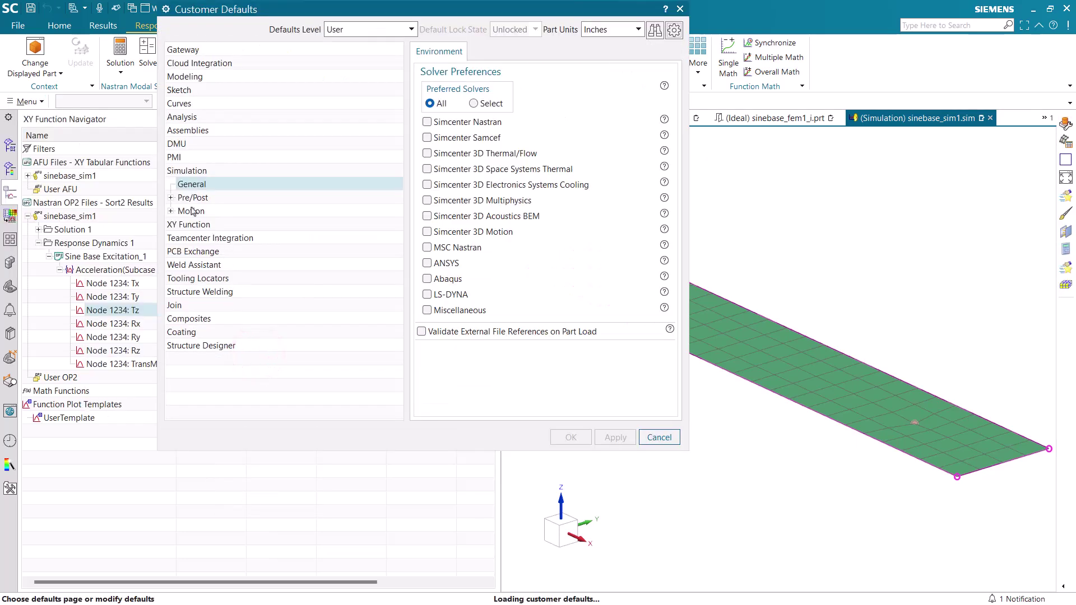
{"action": "left_click", "coordinate": [172, 196]}
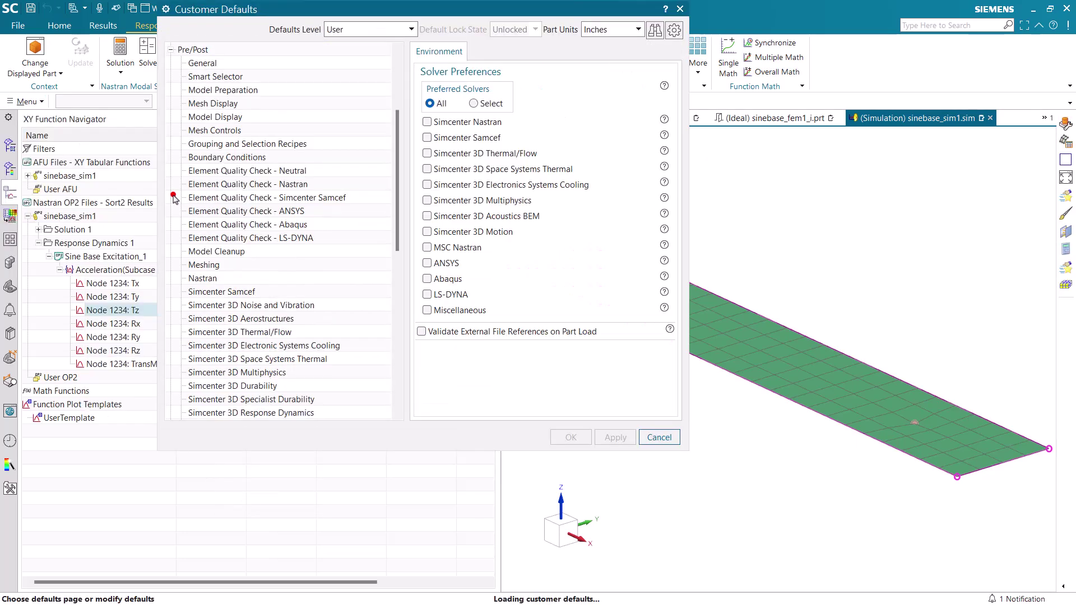
{"action": "left_click", "coordinate": [259, 413]}
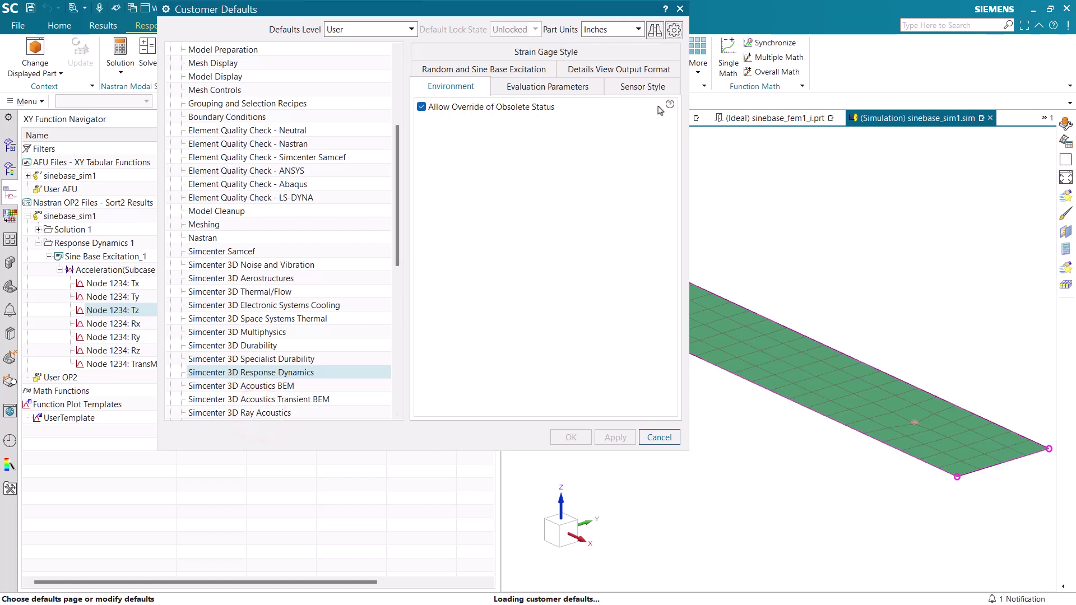
{"action": "mouse_move", "coordinate": [670, 105]}
- Cancel Customer Defaults and change Block (1) in sinebase.prt to 16 in long
{"action": "left_click", "coordinate": [658, 437]}
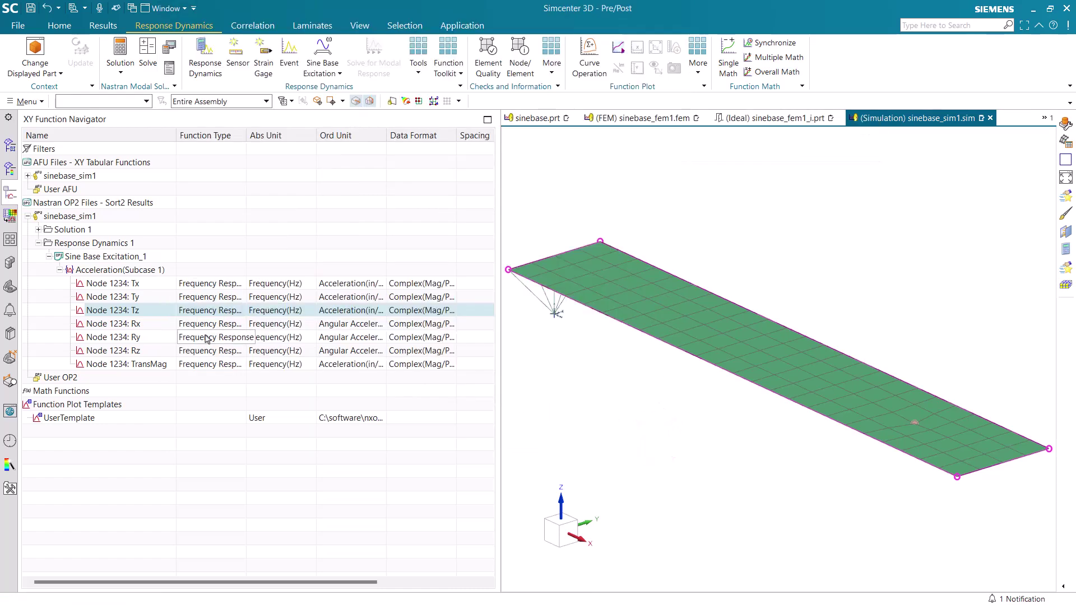
{"action": "left_click", "coordinate": [10, 146]}
{"action": "double_click", "coordinate": [113, 418]}
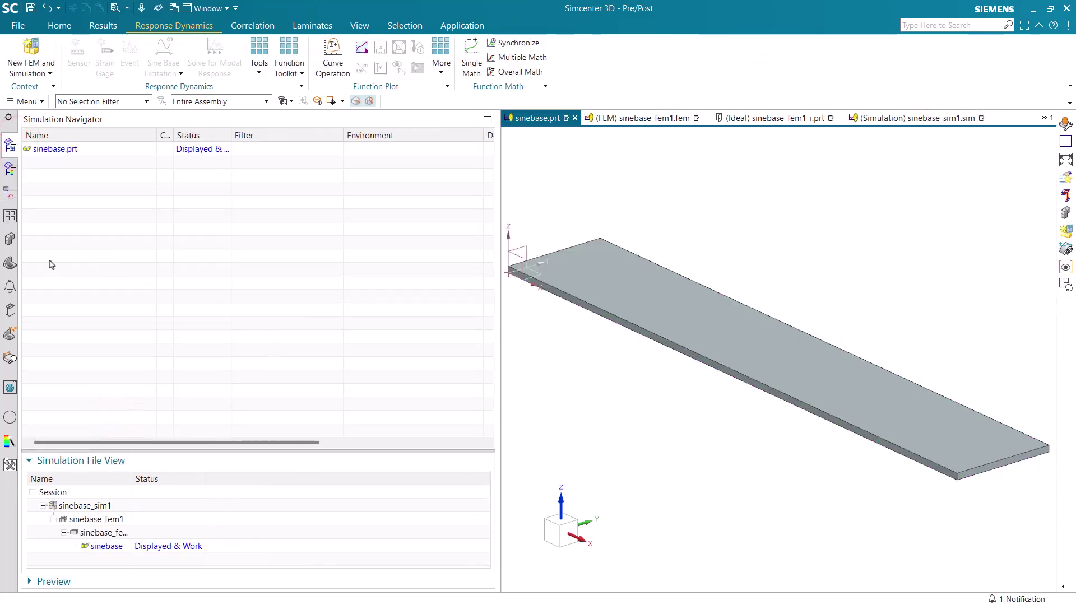
{"action": "left_click", "coordinate": [10, 260]}
{"action": "double_click", "coordinate": [70, 203]}
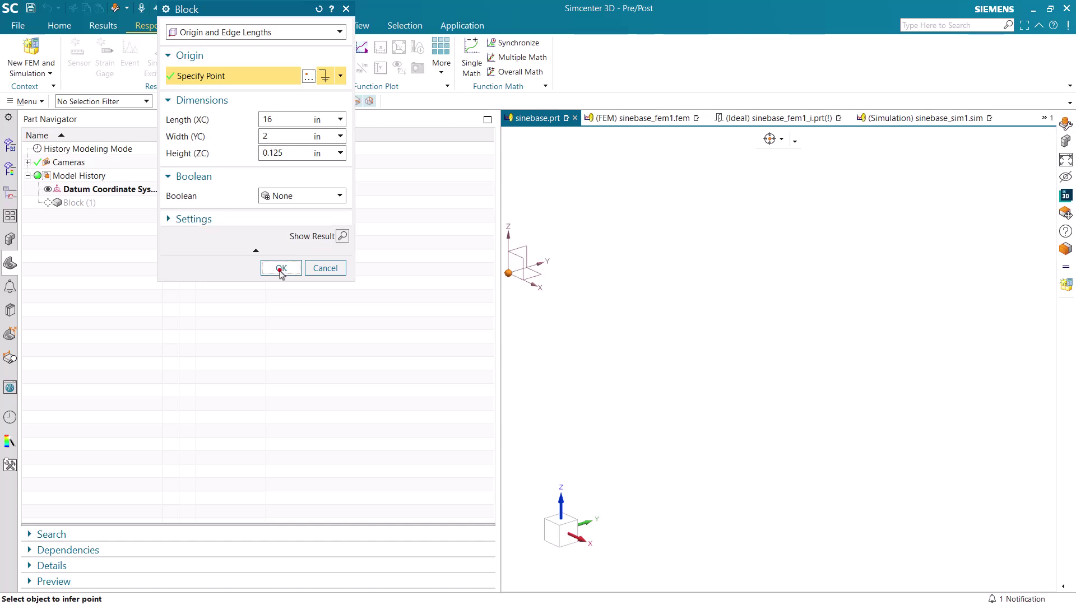
{"action": "left_click", "coordinate": [279, 268]}
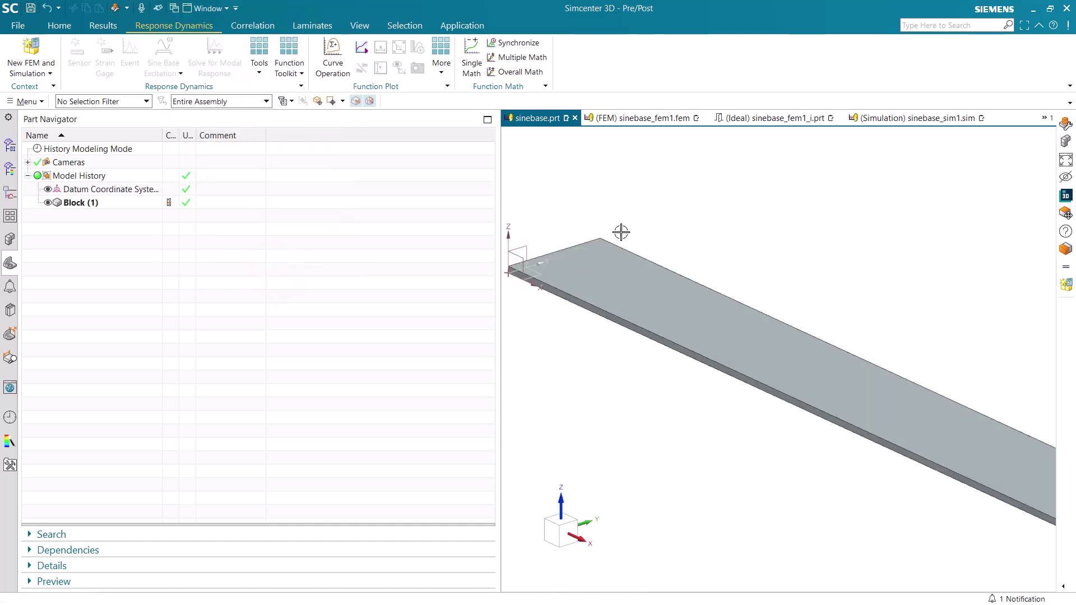
- Switch to the FEM part and remesh the lengthened 16 in plate
{"action": "left_click", "coordinate": [667, 118]}
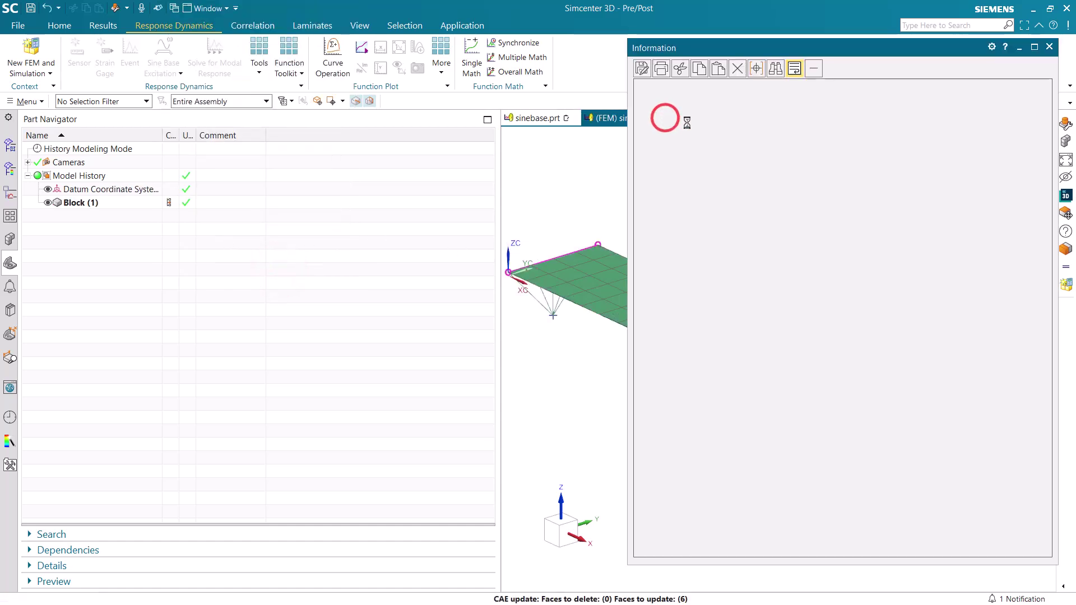
{"action": "left_click", "coordinate": [1049, 48]}
{"action": "scroll", "coordinate": [521, 247], "scroll_direction": "down", "scroll_amount": 1}
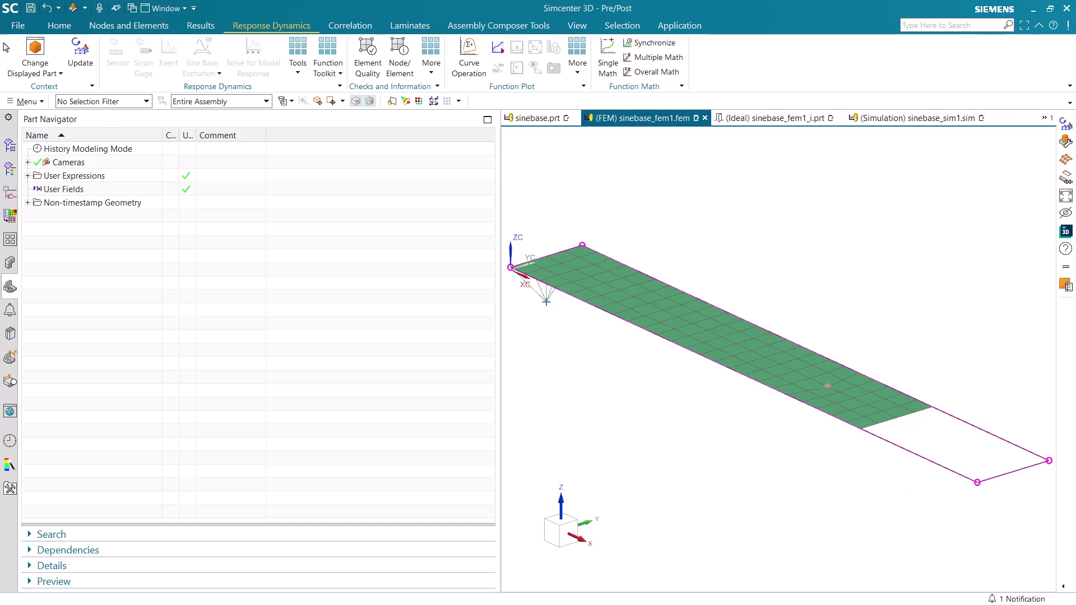
{"action": "left_click", "coordinate": [80, 51]}
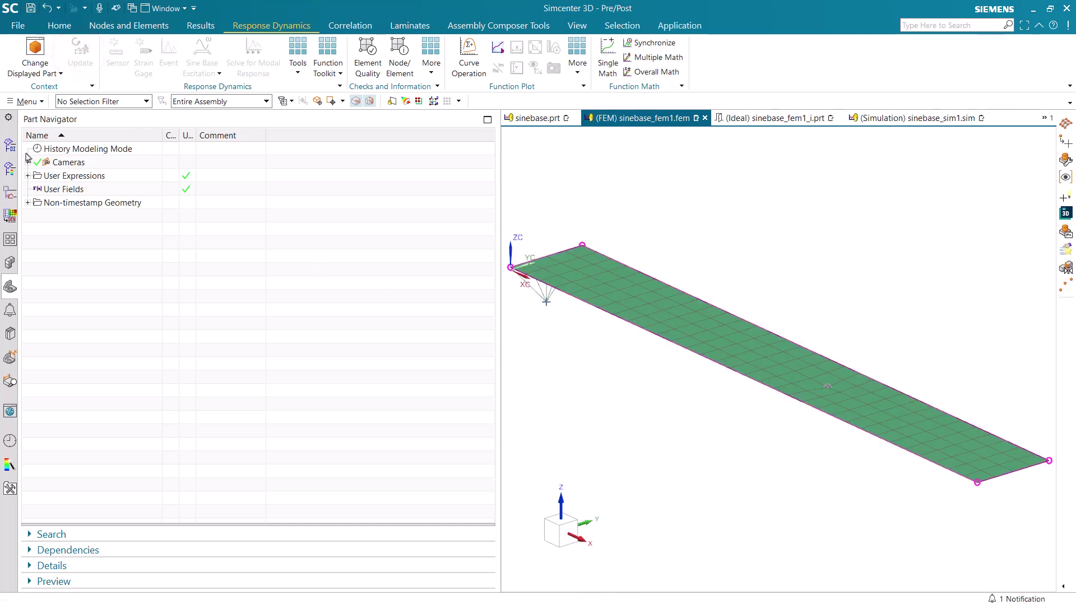
- Check SelectionRecipe1234 under the FEM's selection recipes, then deselect it
{"action": "left_click", "coordinate": [10, 145]}
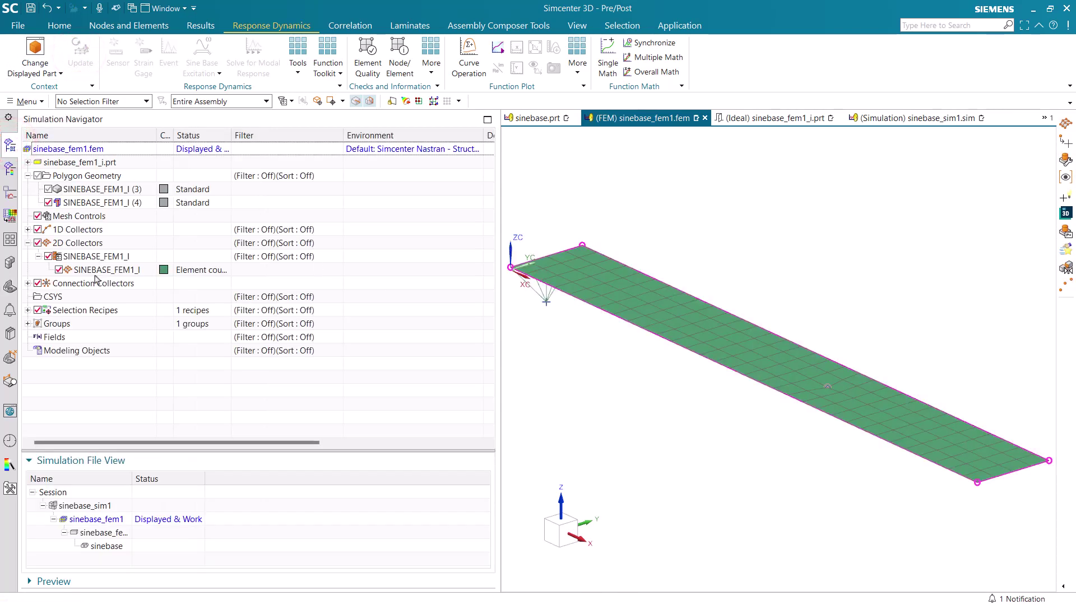
{"action": "left_click", "coordinate": [28, 310]}
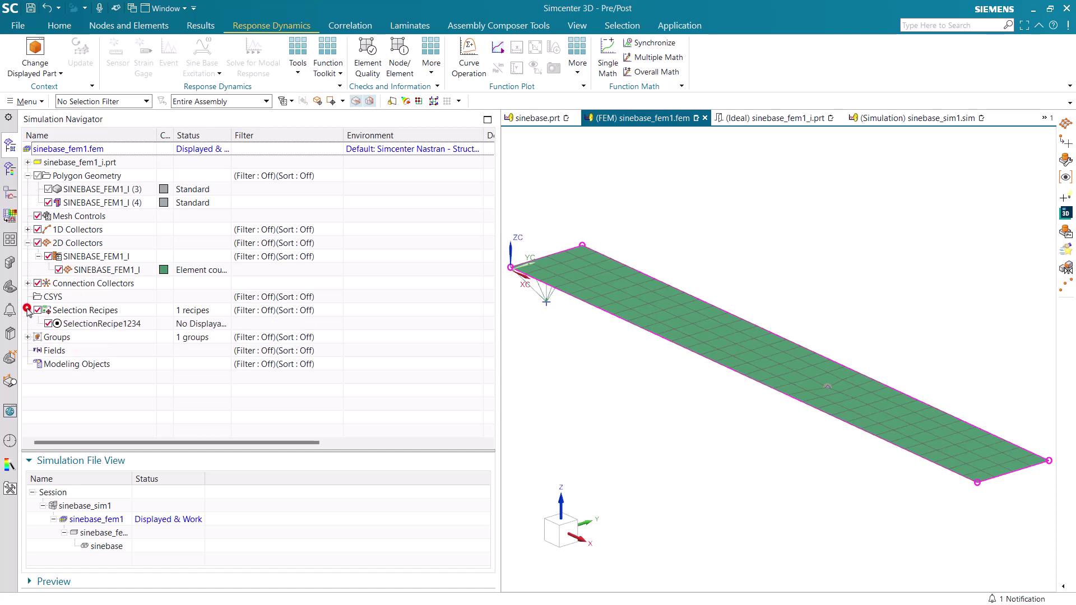
{"action": "left_click", "coordinate": [86, 325]}
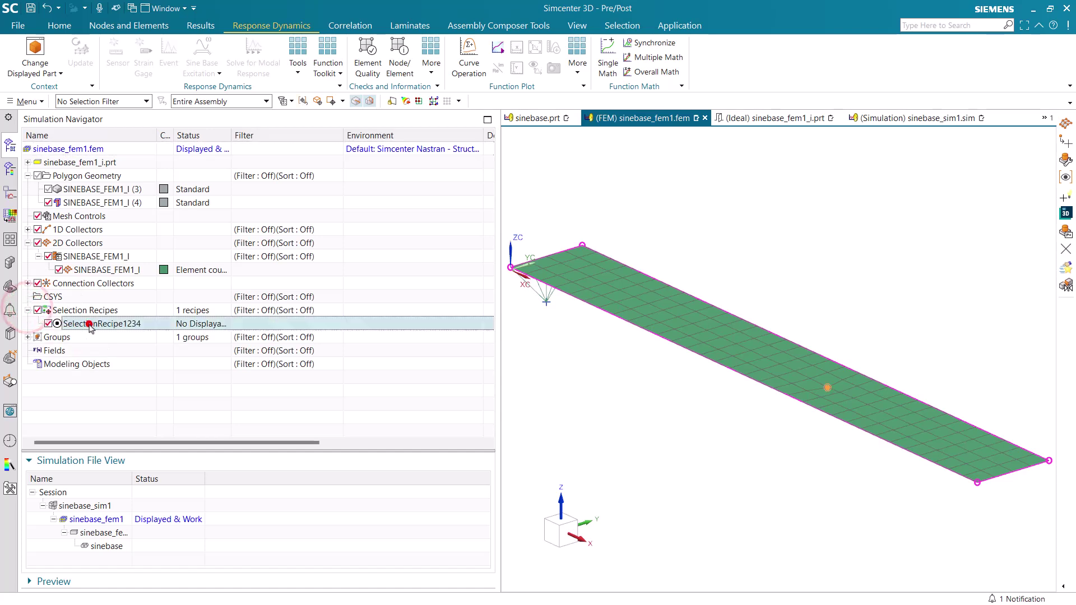
{"action": "left_click", "coordinate": [102, 394]}
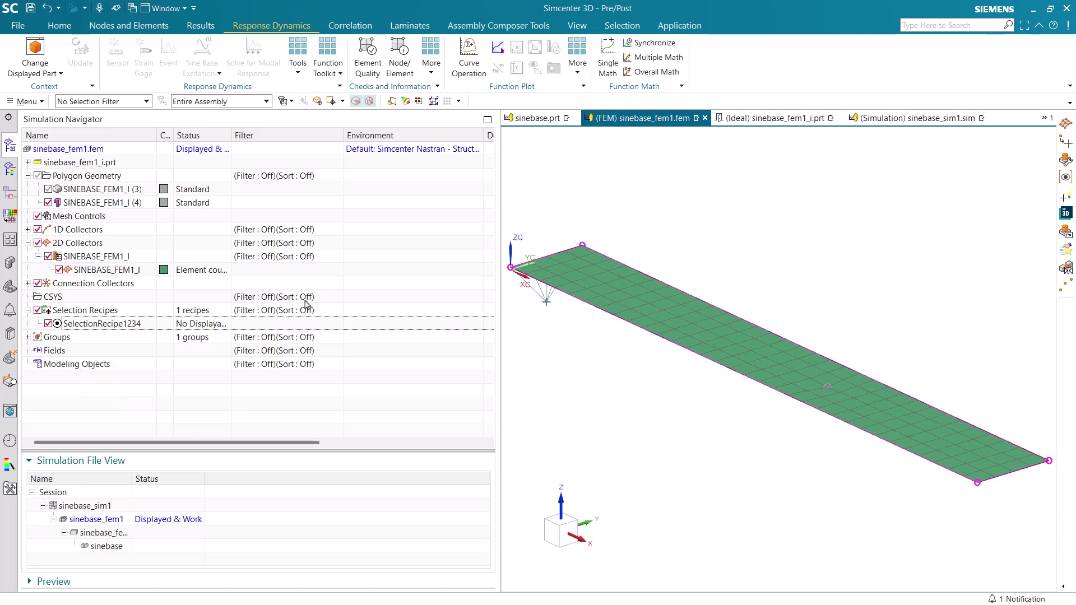
- Return to sinebase_sim1.sim and re-solve Solution 1 with Nastran, declining result review
{"action": "left_click", "coordinate": [909, 119]}
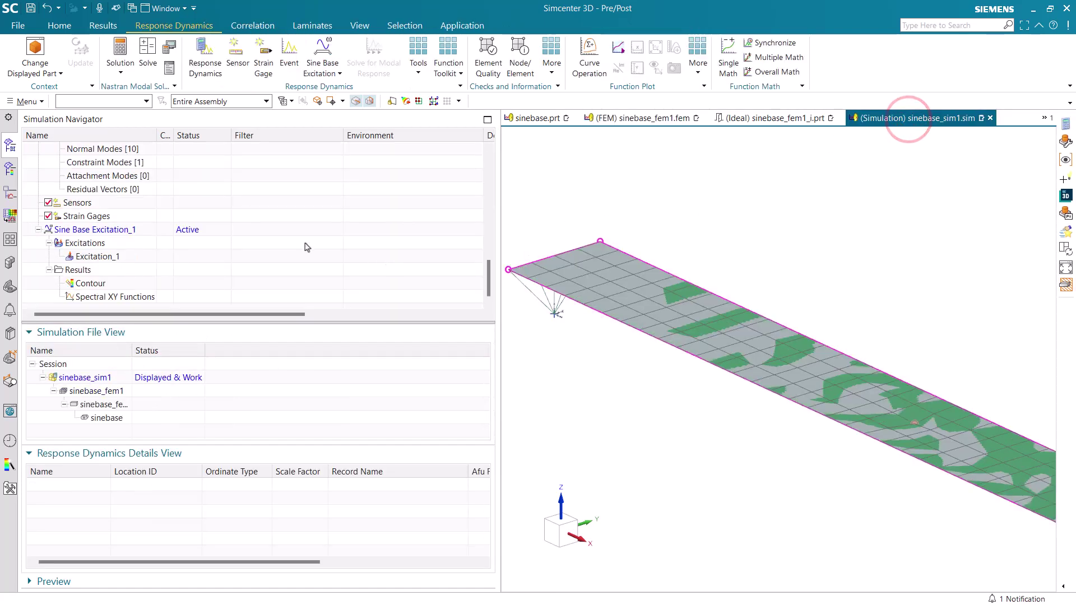
{"action": "scroll", "coordinate": [100, 228], "scroll_direction": "up", "scroll_amount": 3}
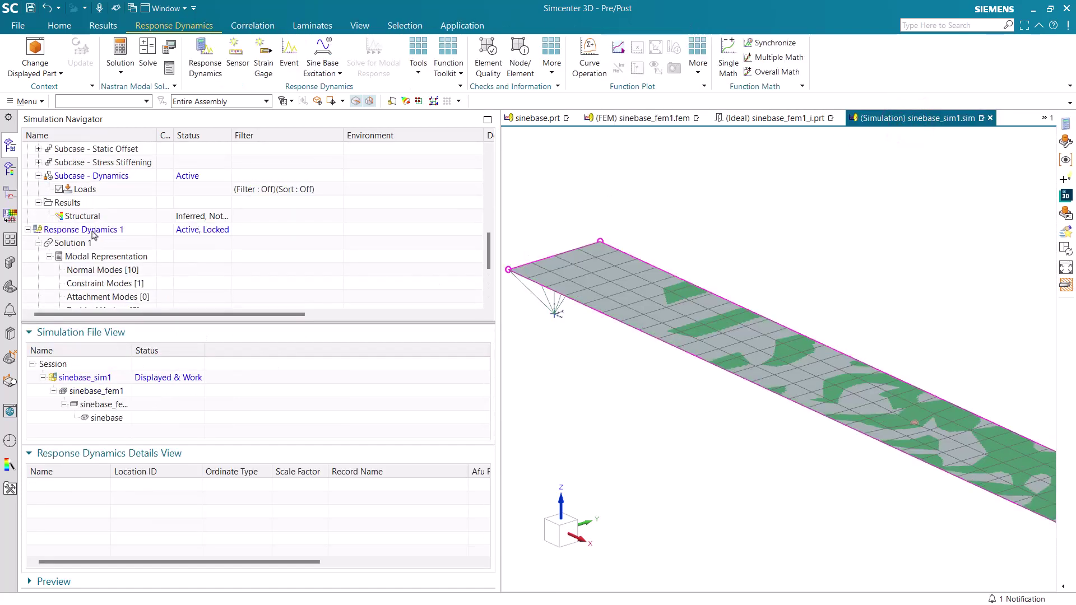
{"action": "scroll", "coordinate": [93, 234], "scroll_direction": "up", "scroll_amount": 2}
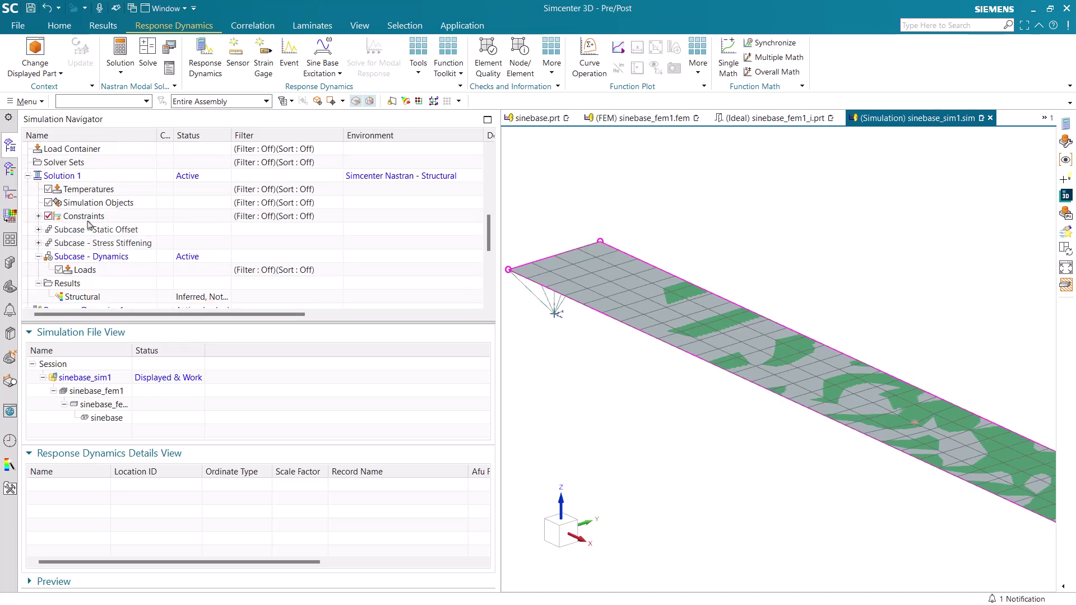
{"action": "left_click", "coordinate": [72, 175]}
{"action": "right_click", "coordinate": [72, 175]}
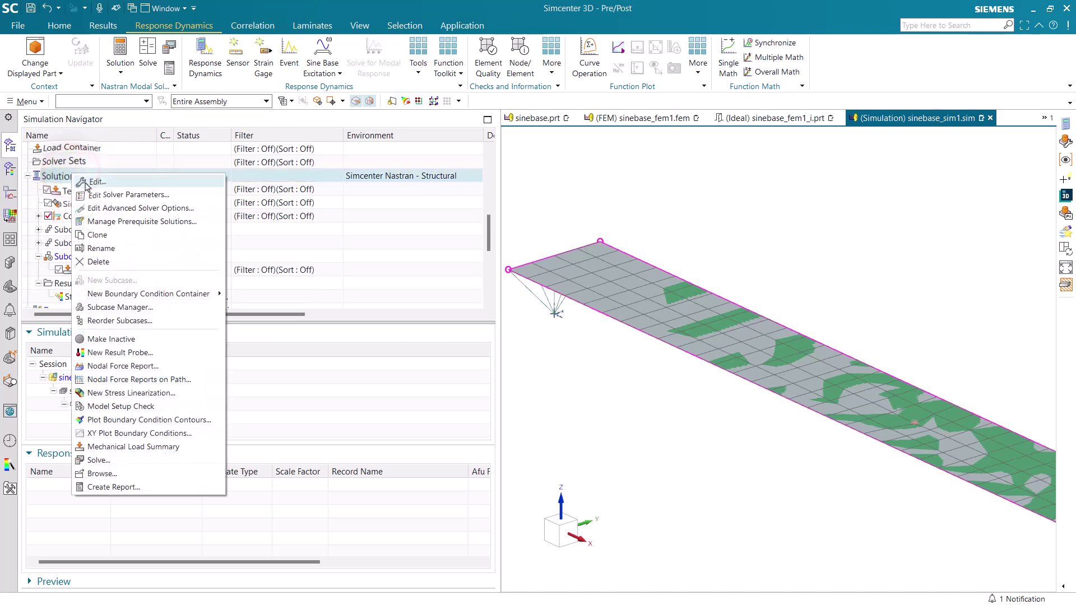
{"action": "left_click", "coordinate": [114, 463]}
{"action": "left_click", "coordinate": [310, 191]}
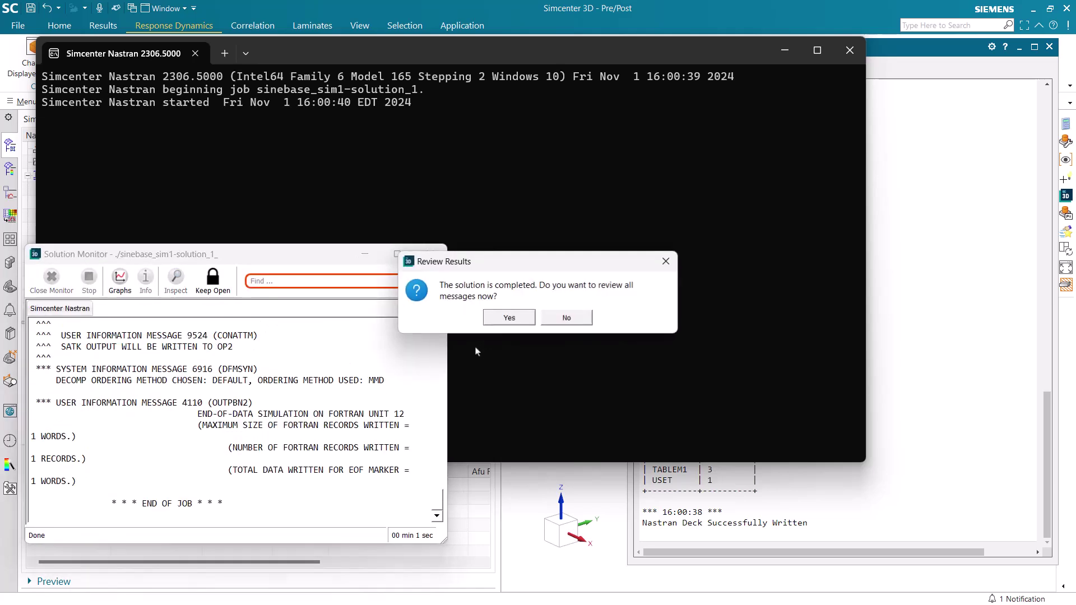
{"action": "left_click", "coordinate": [565, 317]}
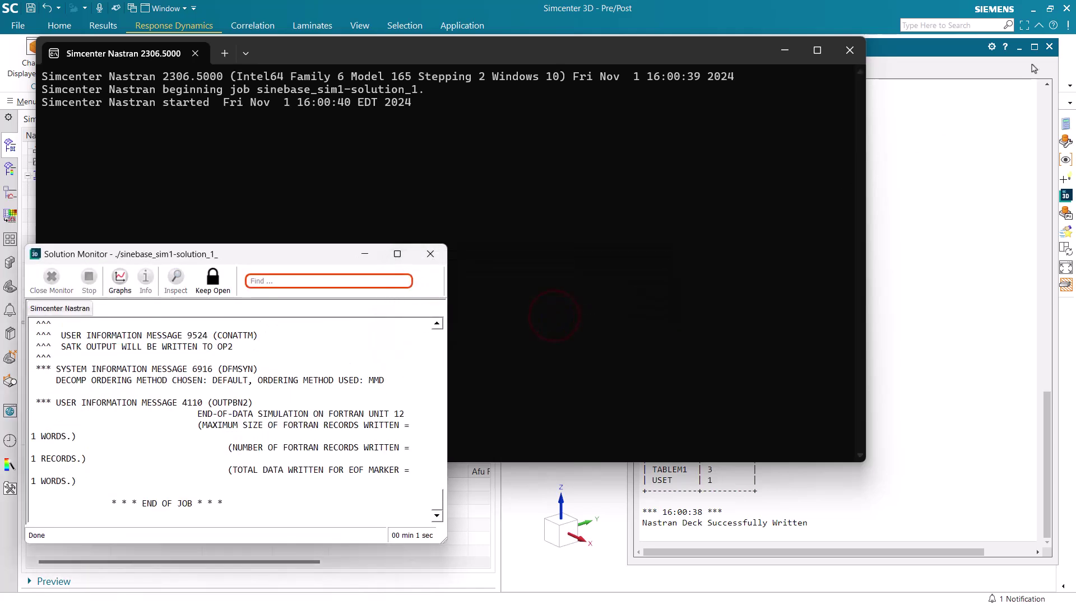
{"action": "left_click", "coordinate": [1049, 46]}
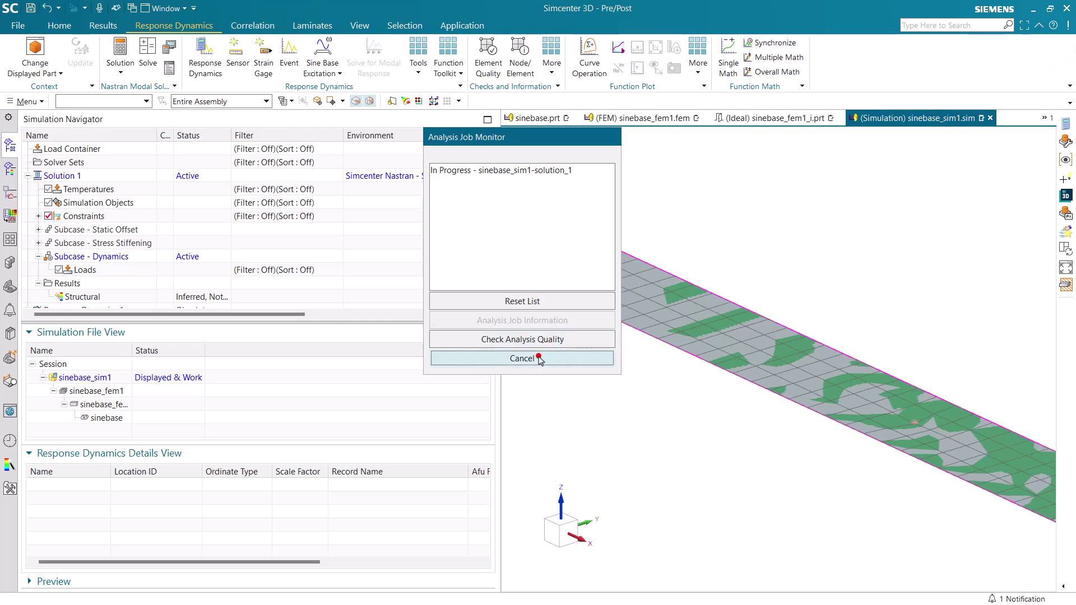
{"action": "left_click", "coordinate": [519, 359]}
- Reactivate Response Dynamics 1 and Sine Base Excitation_1 via Check Obsolete Status
{"action": "scroll", "coordinate": [123, 221], "scroll_direction": "down", "scroll_amount": 3}
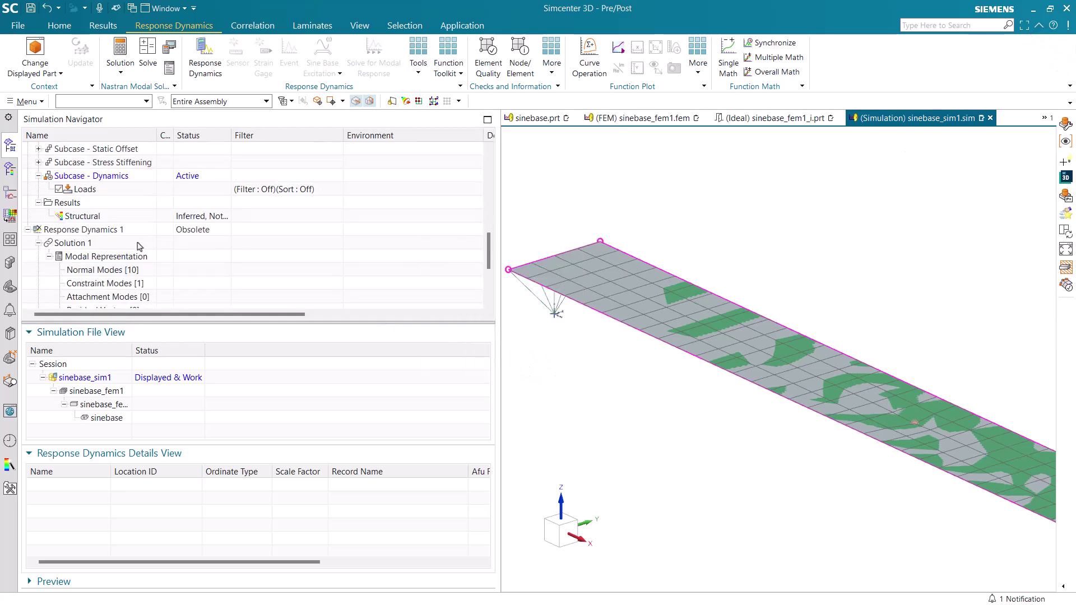
{"action": "left_click", "coordinate": [85, 189]}
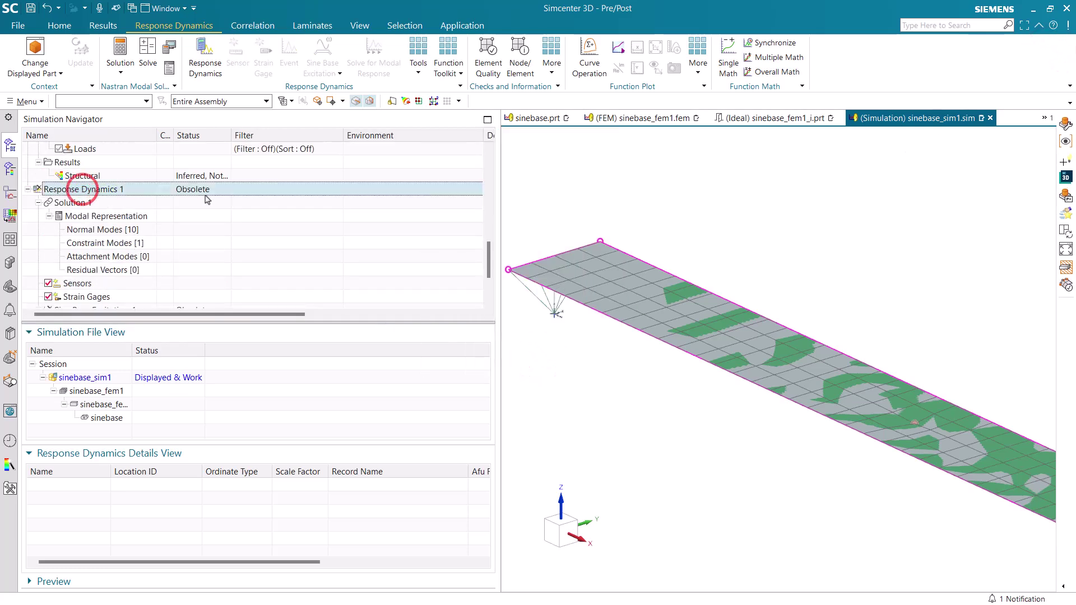
{"action": "right_click", "coordinate": [123, 191]}
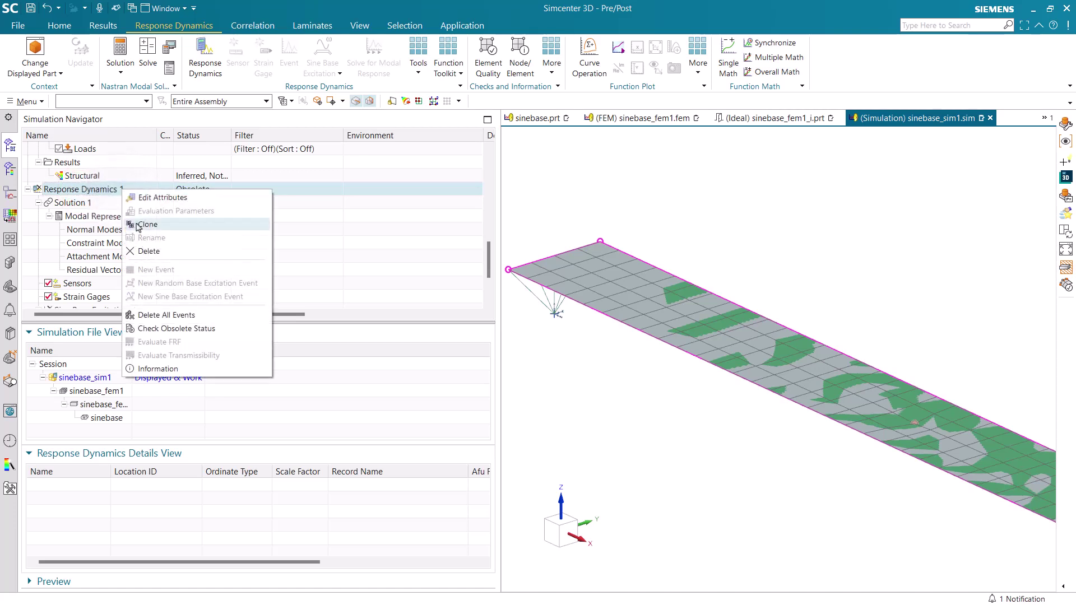
{"action": "left_click", "coordinate": [157, 331]}
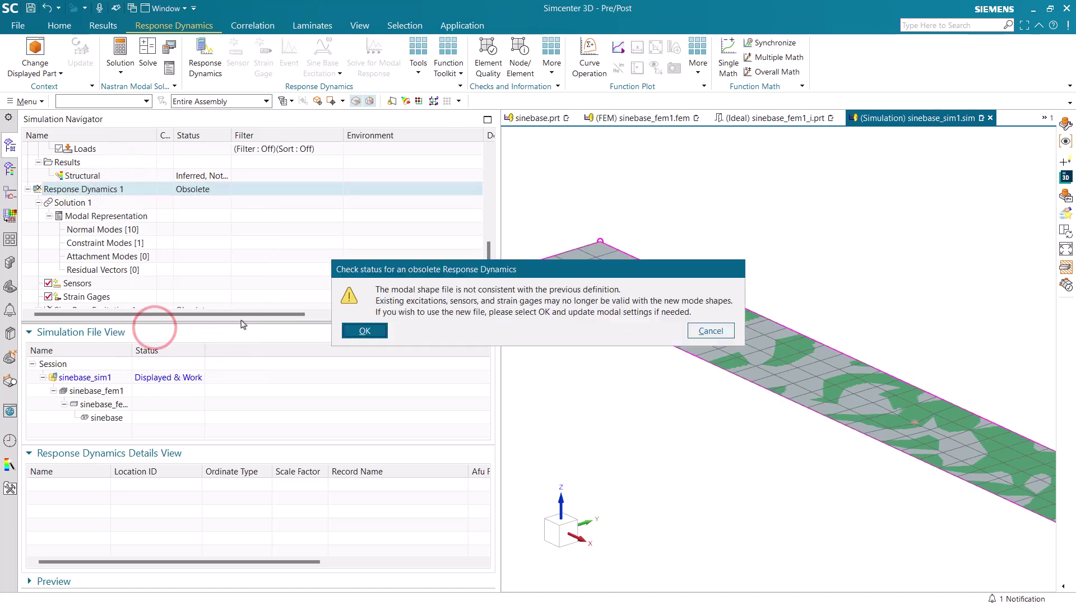
{"action": "left_click", "coordinate": [359, 331]}
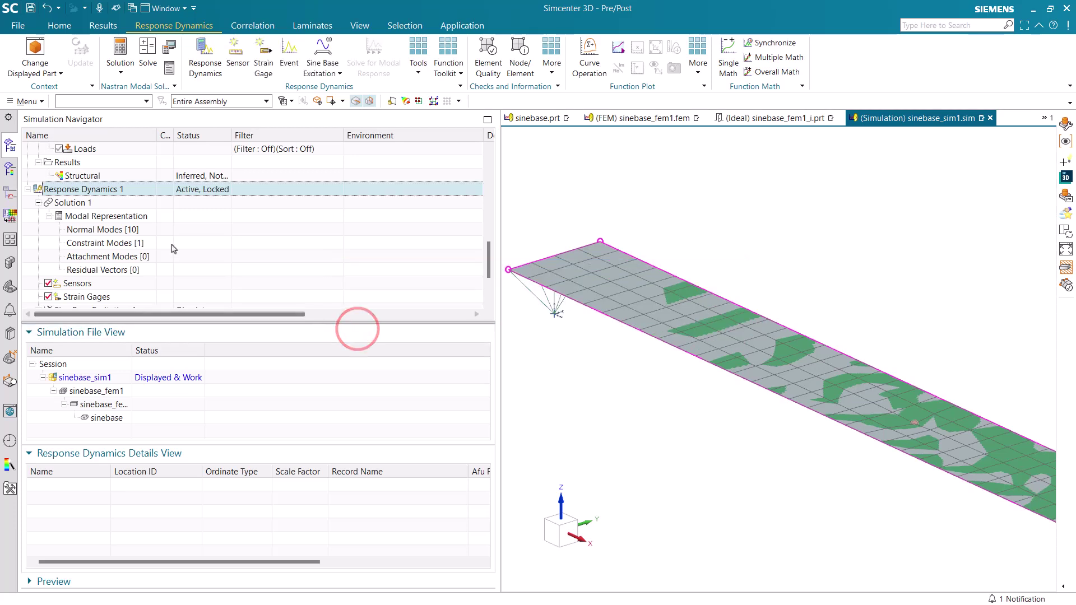
{"action": "scroll", "coordinate": [135, 222], "scroll_direction": "down", "scroll_amount": 2}
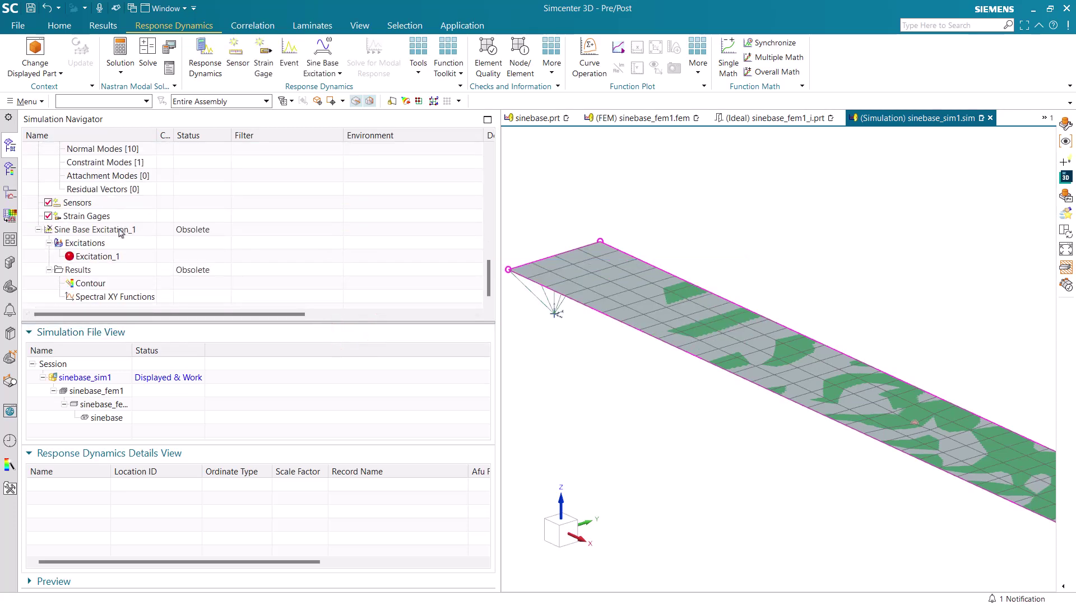
{"action": "right_click", "coordinate": [118, 232]}
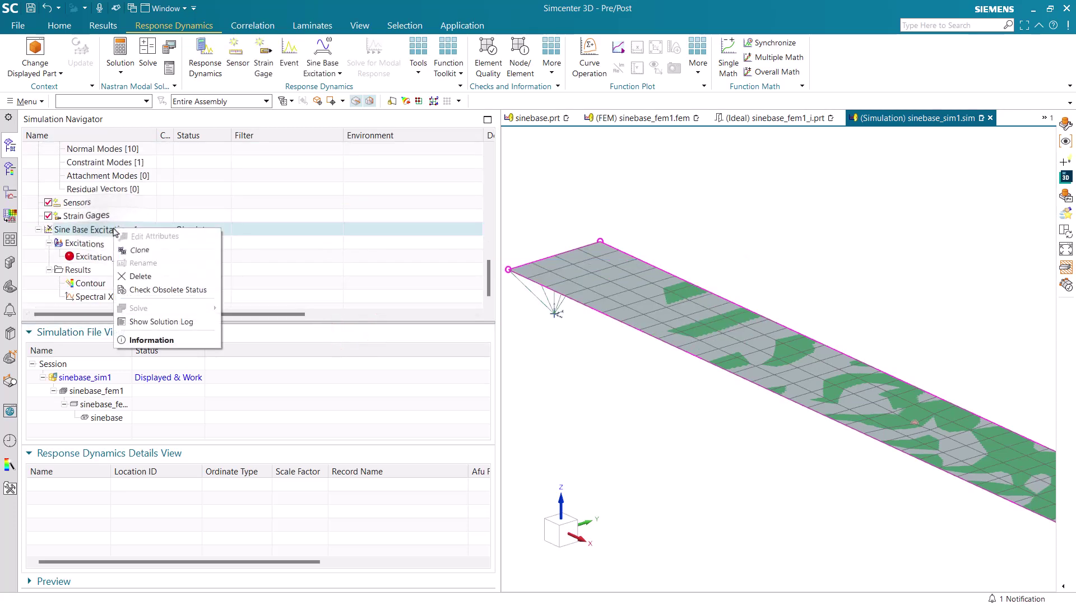
{"action": "left_click", "coordinate": [147, 290]}
- Solve Sine Base Excitation_1 and open its contour results
{"action": "right_click", "coordinate": [91, 231]}
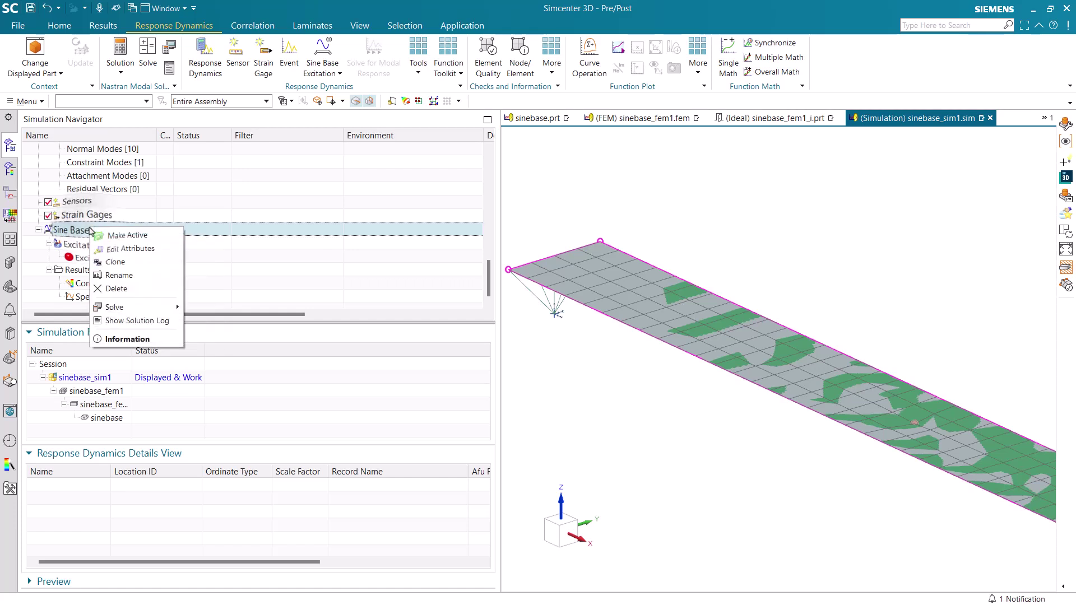
{"action": "left_click", "coordinate": [121, 307]}
{"action": "left_click", "coordinate": [210, 310]}
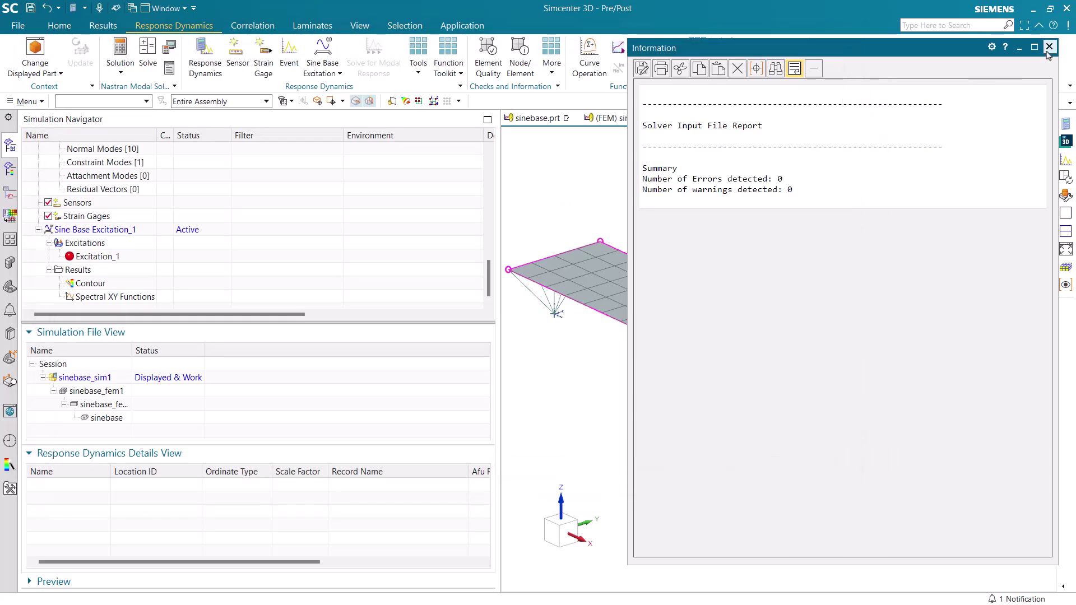
{"action": "left_click", "coordinate": [1048, 49]}
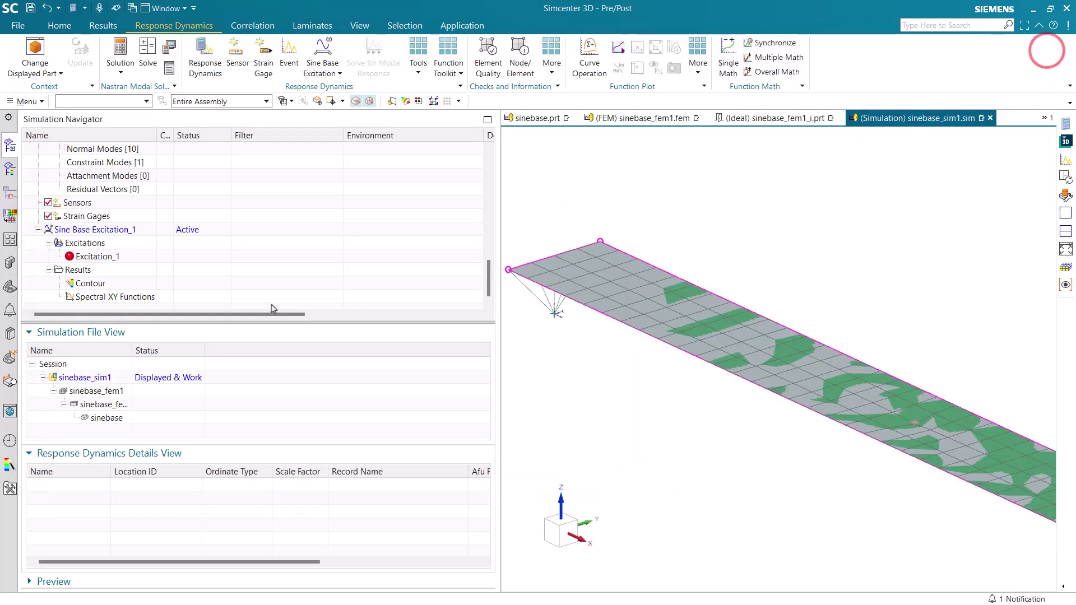
{"action": "double_click", "coordinate": [88, 284]}
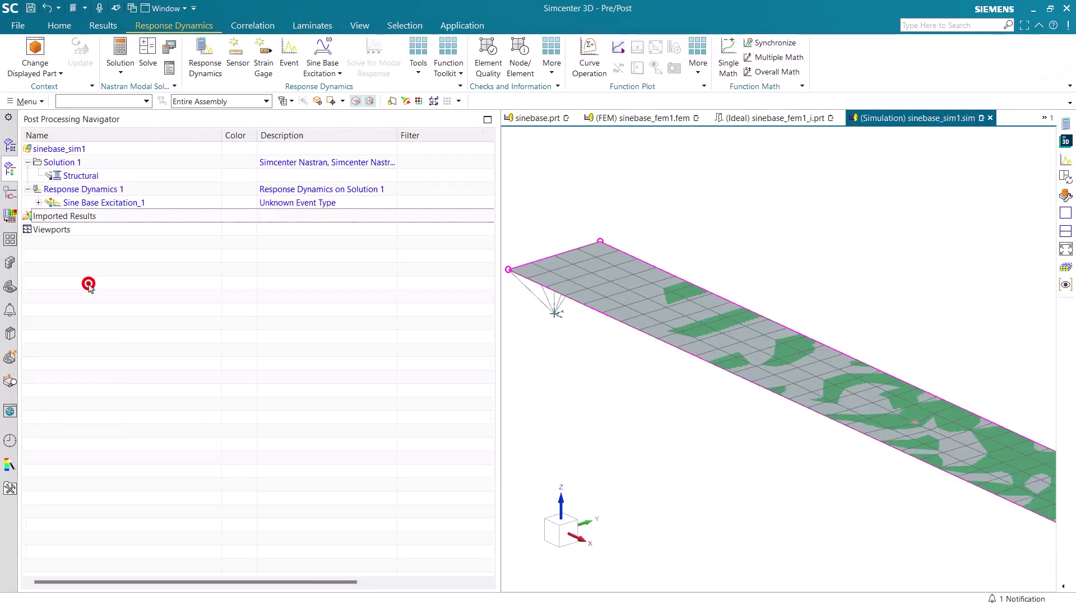
- Contour Mode 1 nodal acceleration magnitude, then Von-Mises element-nodal stress (max 23268.59 psi)
{"action": "left_click", "coordinate": [38, 203]}
{"action": "left_click", "coordinate": [48, 216]}
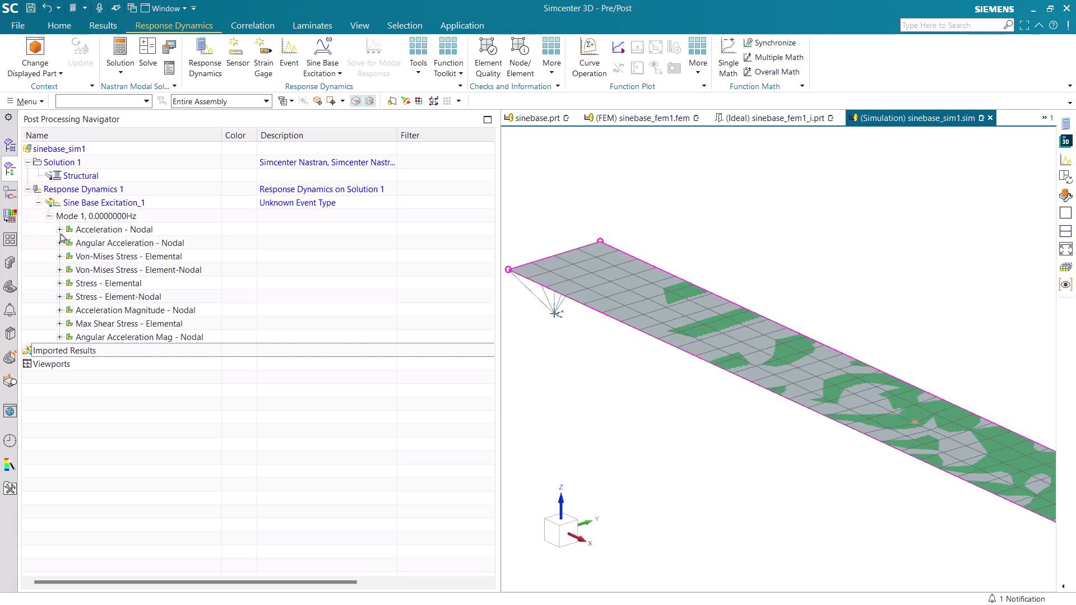
{"action": "left_click", "coordinate": [60, 230]}
{"action": "double_click", "coordinate": [87, 285]}
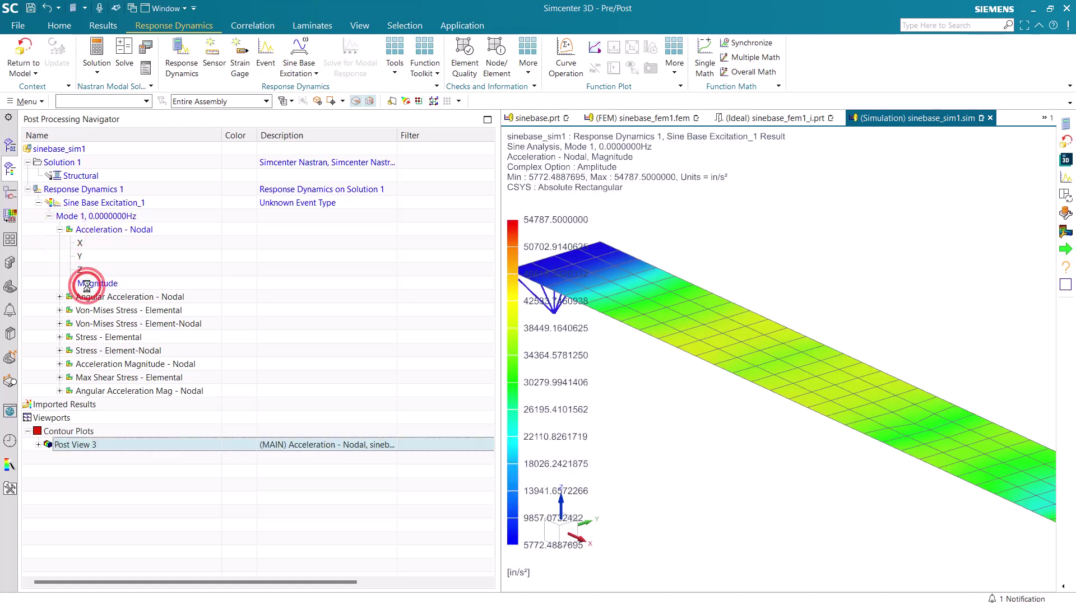
{"action": "scroll", "coordinate": [658, 240], "scroll_direction": "down", "scroll_amount": 3}
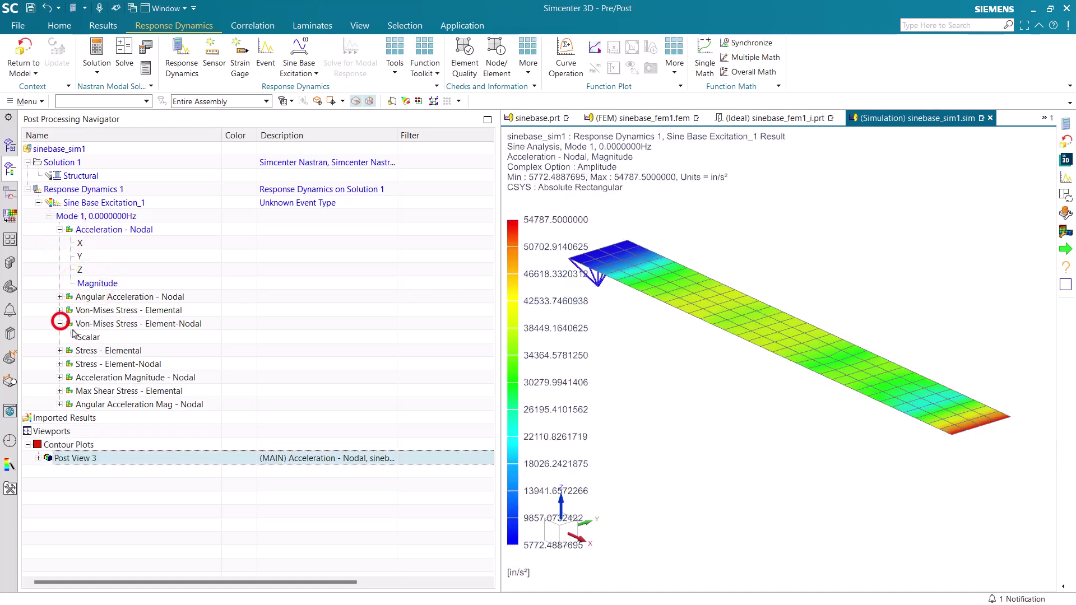
{"action": "double_click", "coordinate": [83, 337]}
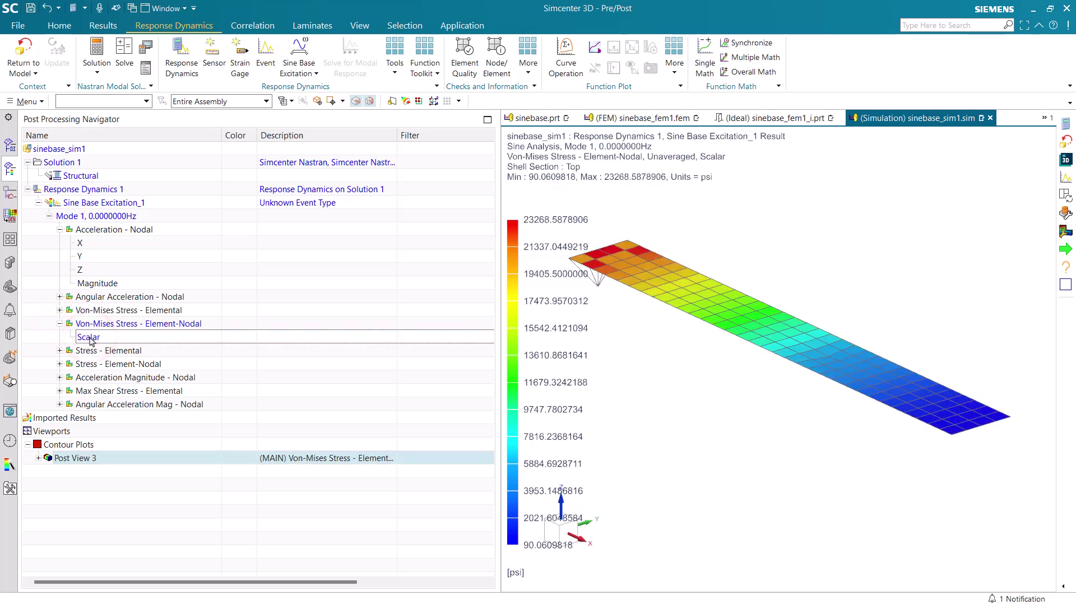
{"action": "left_click", "coordinate": [10, 144]}
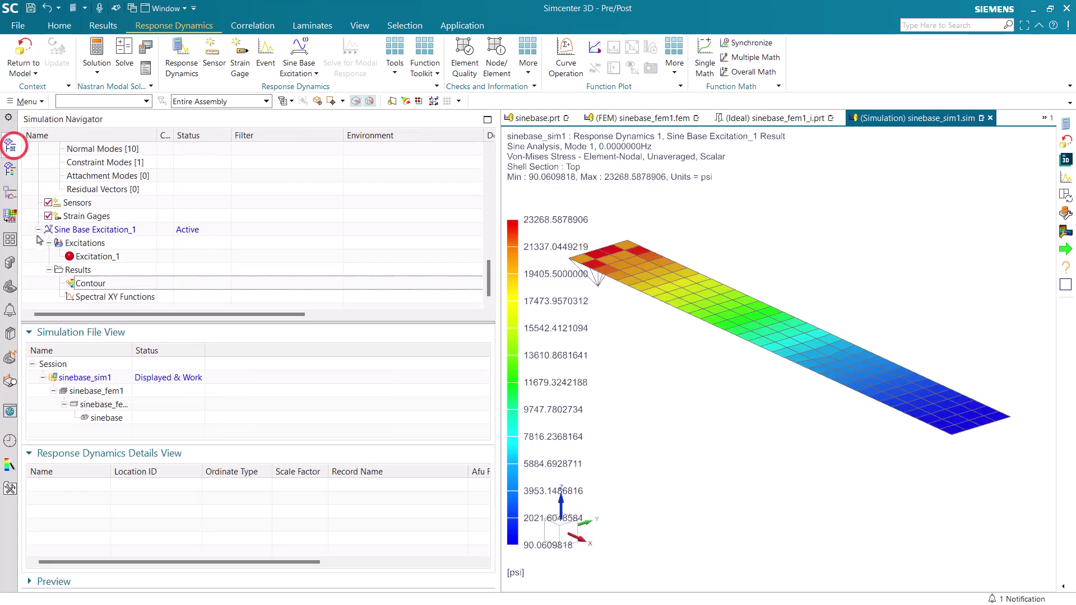
- Plot Sine Base Excitation_1's Acceleration(Subcase 1) Node 1234: Tz in a new XY window
{"action": "double_click", "coordinate": [90, 298]}
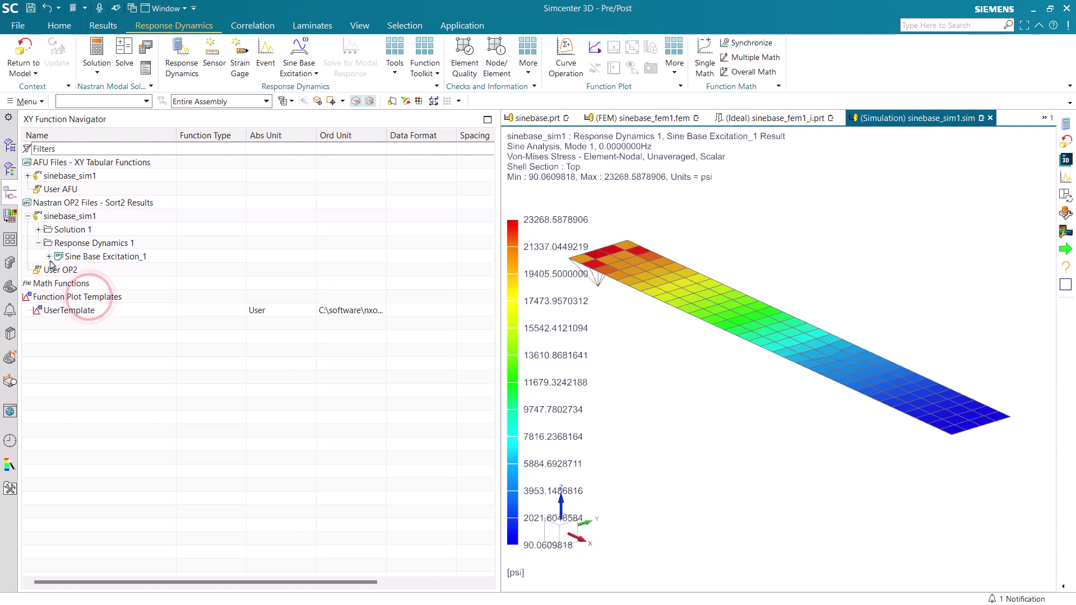
{"action": "left_click", "coordinate": [49, 256]}
{"action": "left_click", "coordinate": [59, 270]}
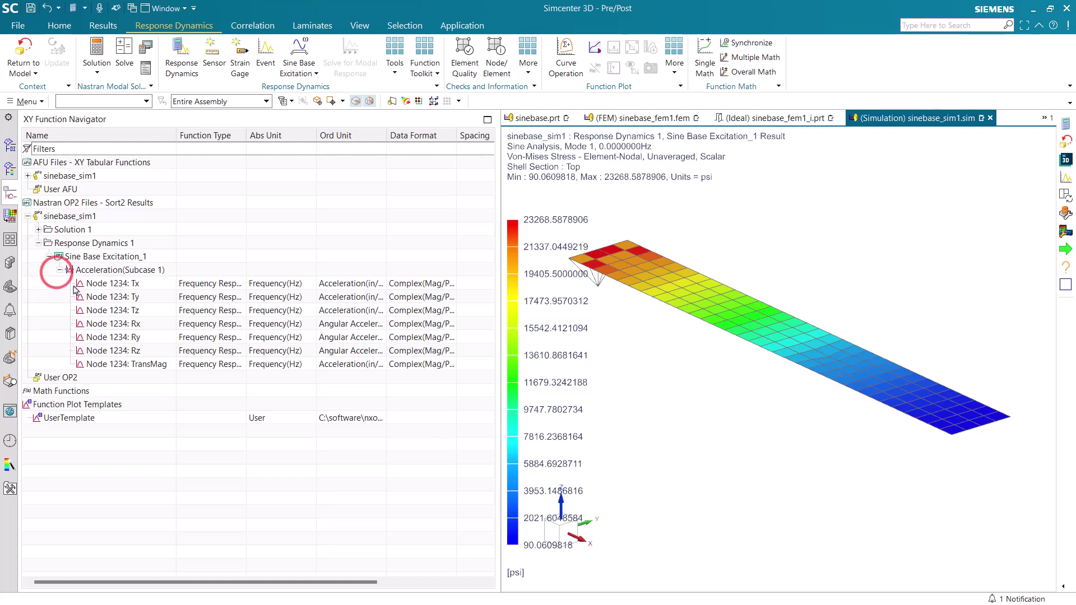
{"action": "left_click", "coordinate": [108, 311]}
{"action": "right_click", "coordinate": [107, 311]}
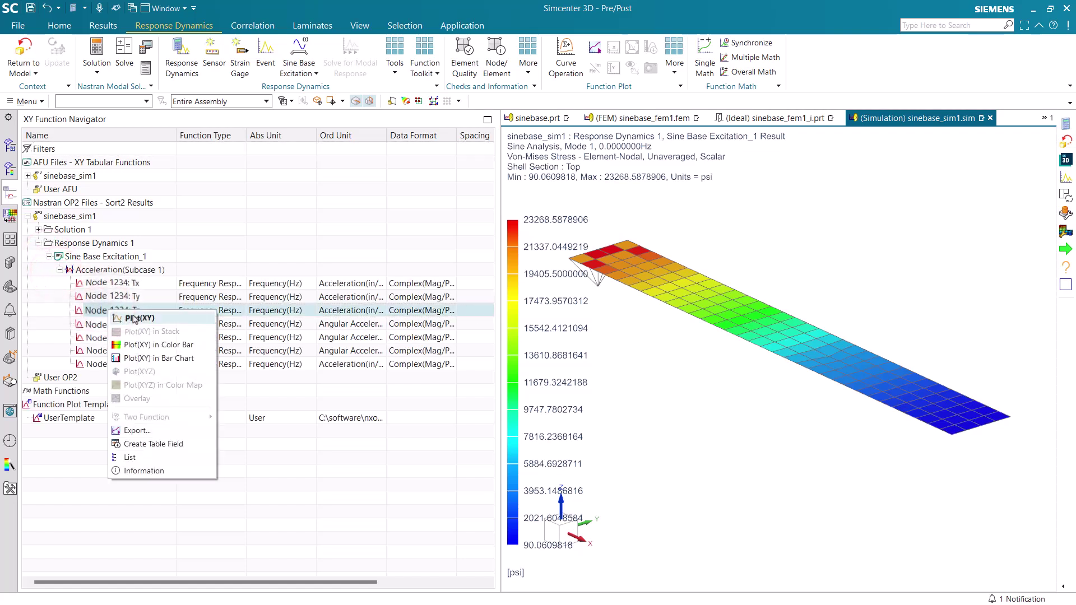
{"action": "left_click", "coordinate": [132, 317]}
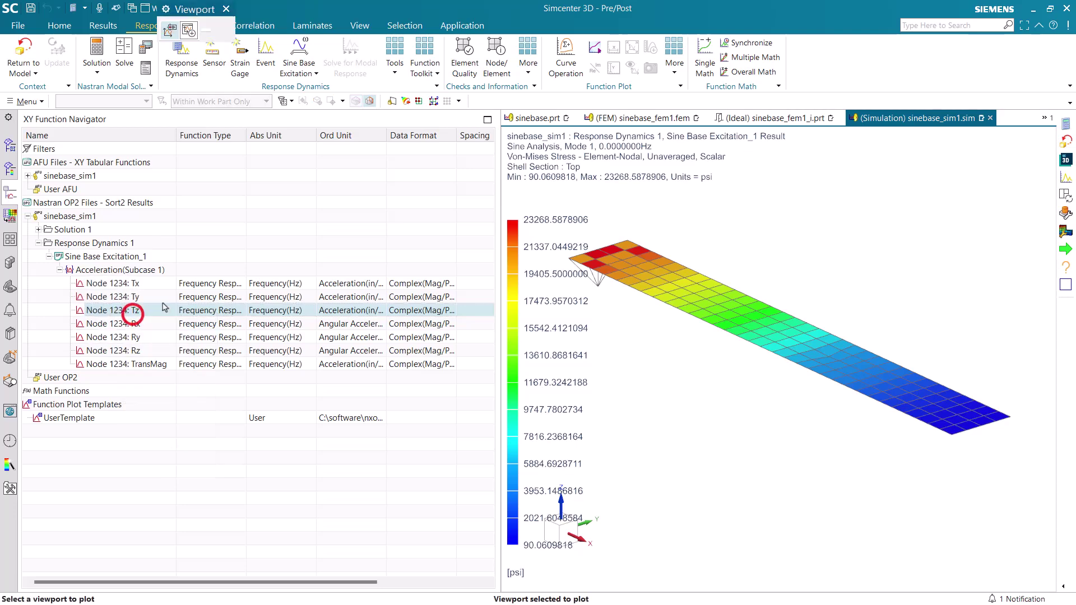
{"action": "left_click", "coordinate": [189, 29]}
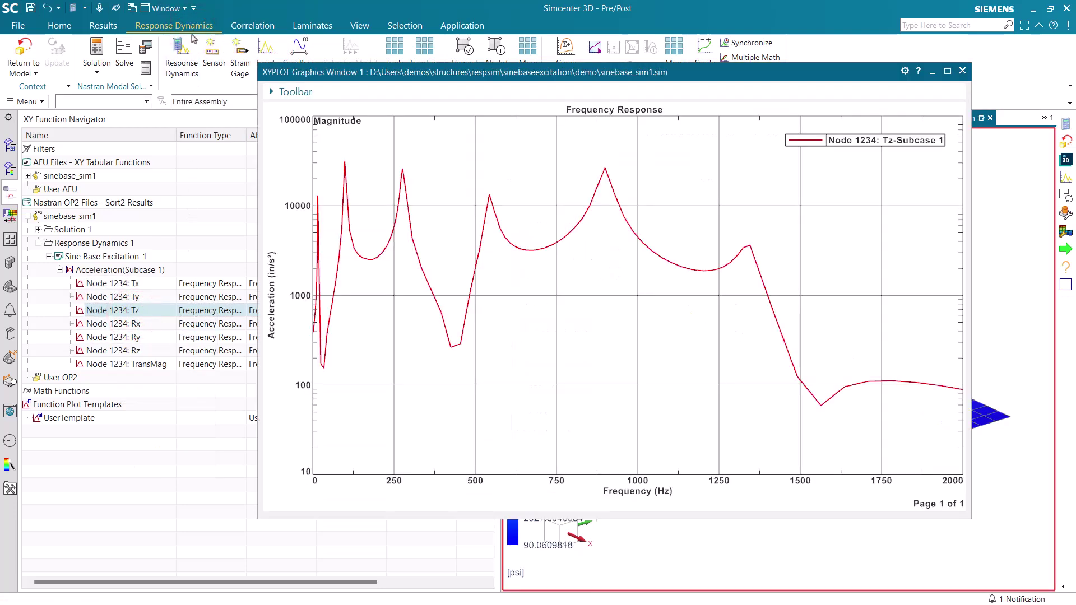